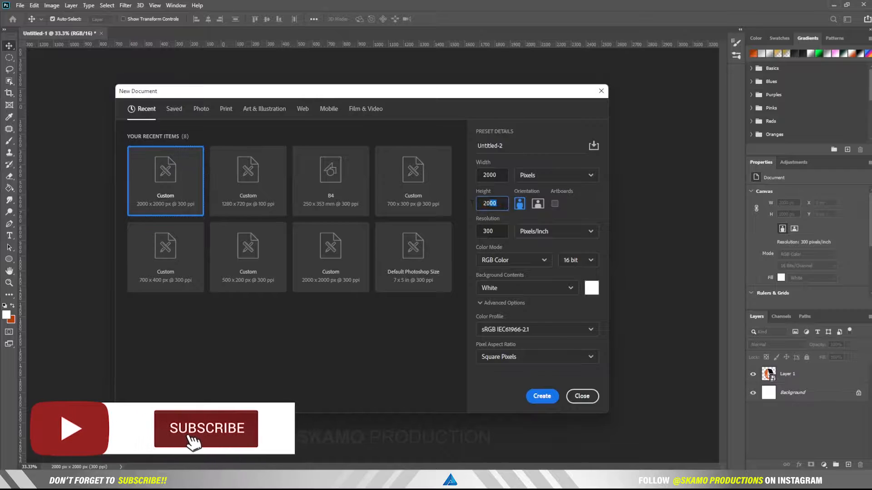
# Step: Create a 2000 × 2000 px document at 300 ppi with a white background
pyautogui.moveTo(498, 175); pyautogui.dragTo(452, 187)
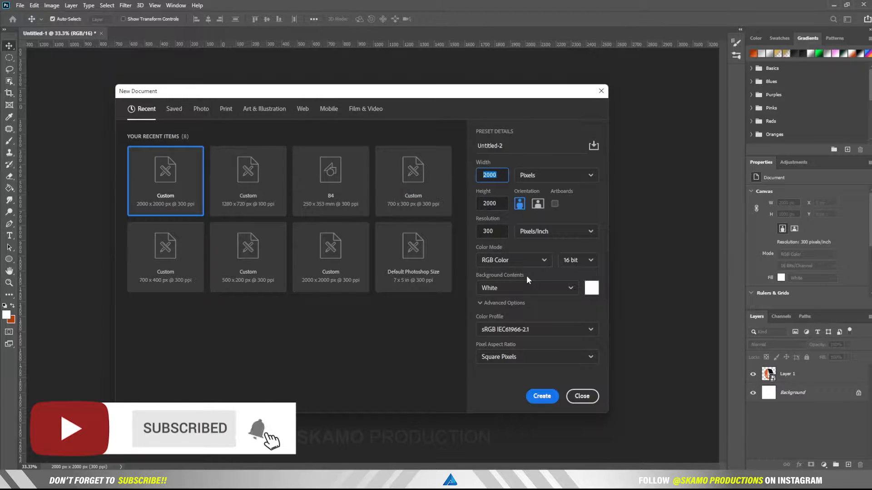
pyautogui.click(542, 396)
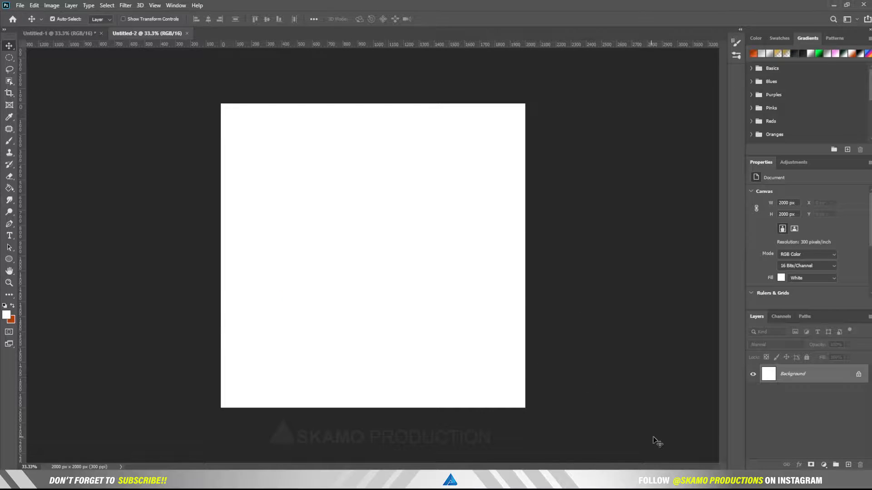
# Step: Add a Gradient Fill layer using the first Blues preset gradient
pyautogui.click(823, 465)
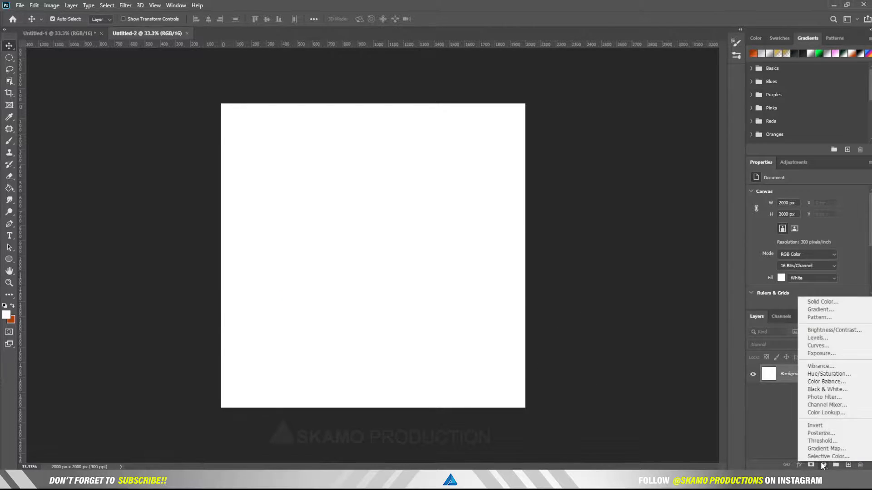
pyautogui.click(820, 310)
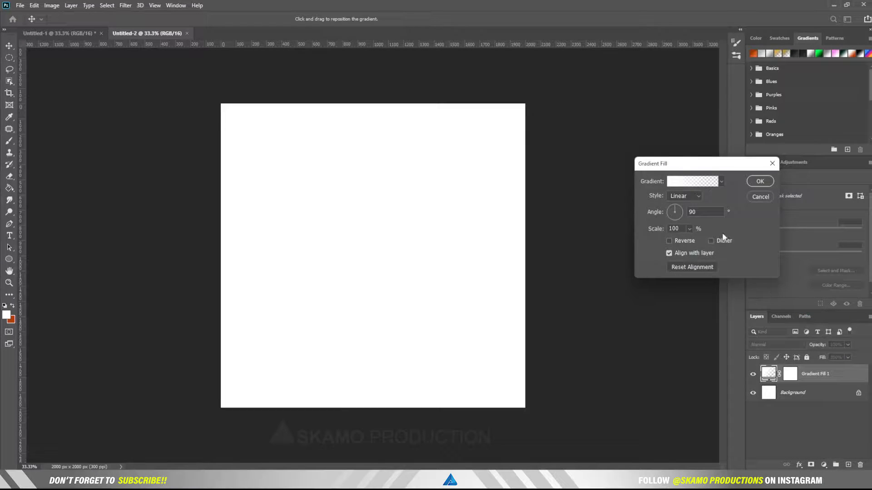
pyautogui.click(702, 182)
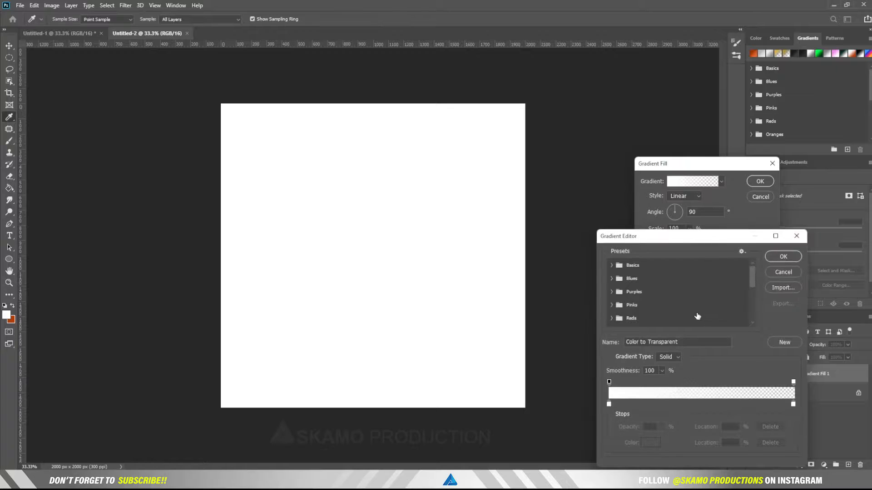
pyautogui.click(631, 279)
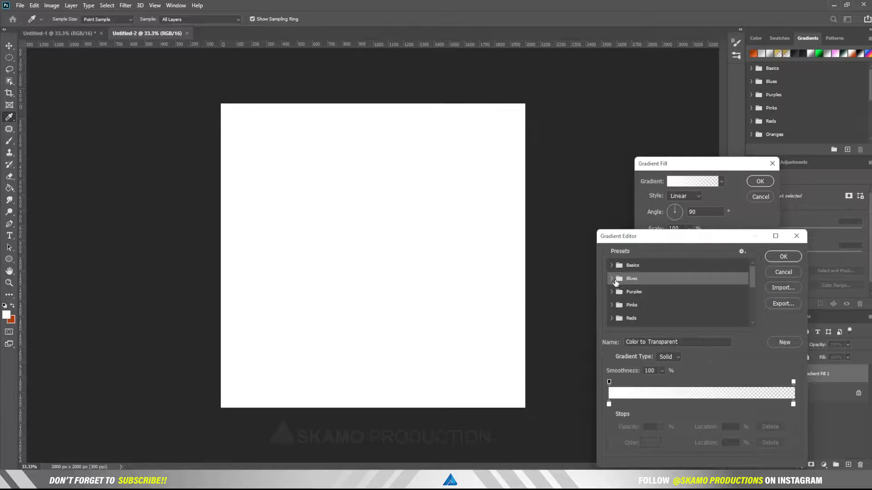
pyautogui.click(612, 279)
pyautogui.click(623, 293)
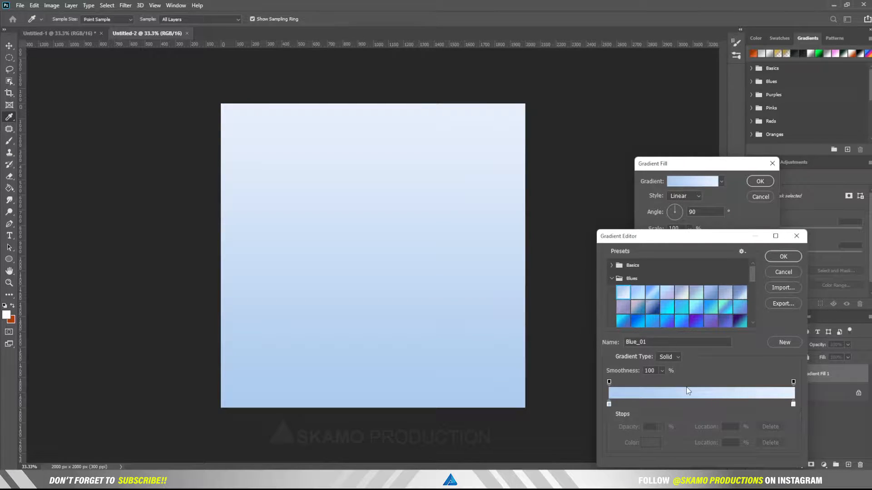
# Step: Set the gradient's left colour stop to orange #dc7701
pyautogui.click(609, 404)
pyautogui.click(650, 443)
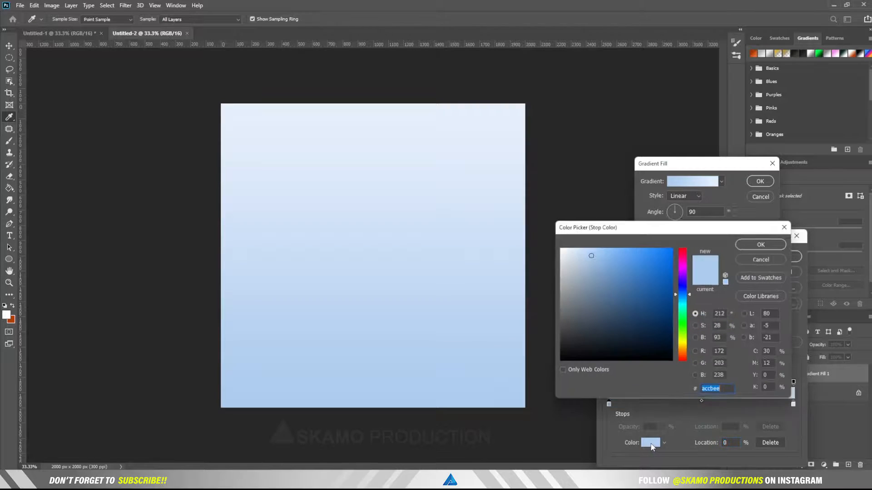
pyautogui.click(684, 351)
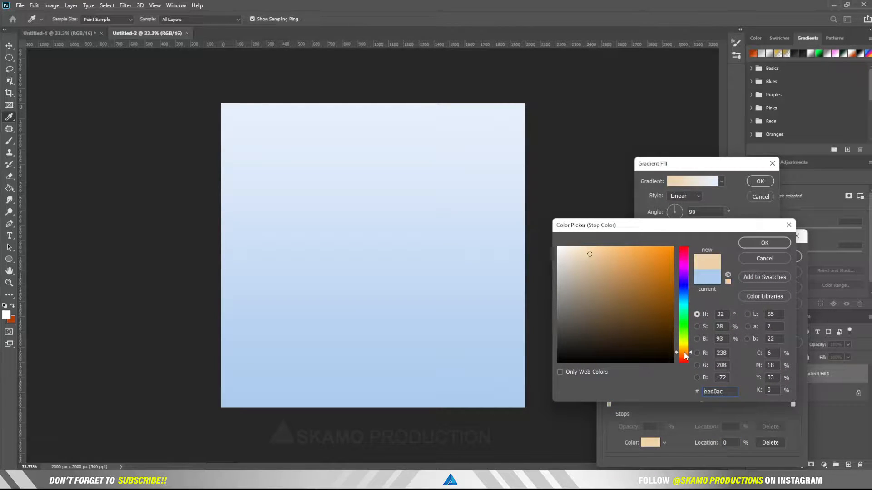
pyautogui.click(672, 254)
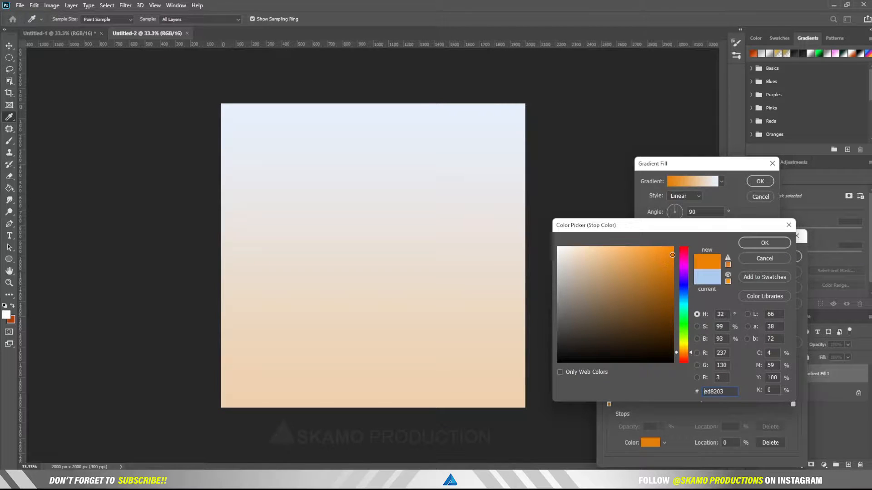
pyautogui.moveTo(673, 253); pyautogui.dragTo(673, 248)
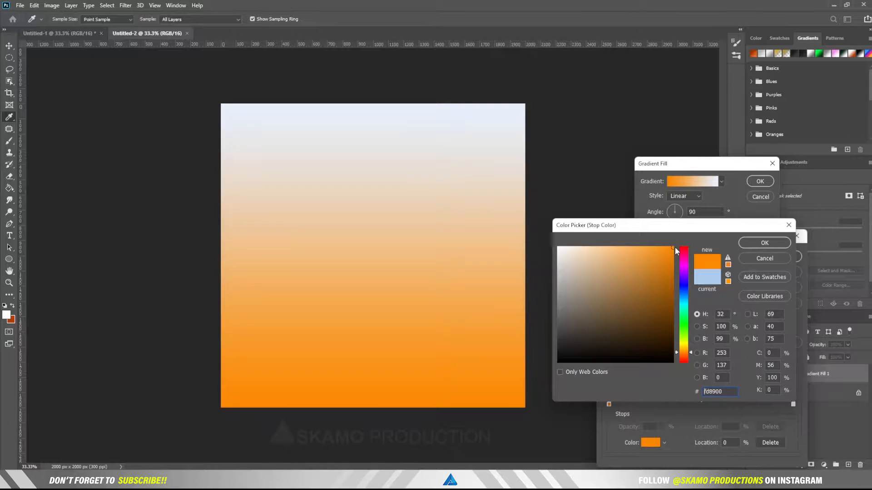
pyautogui.click(672, 257)
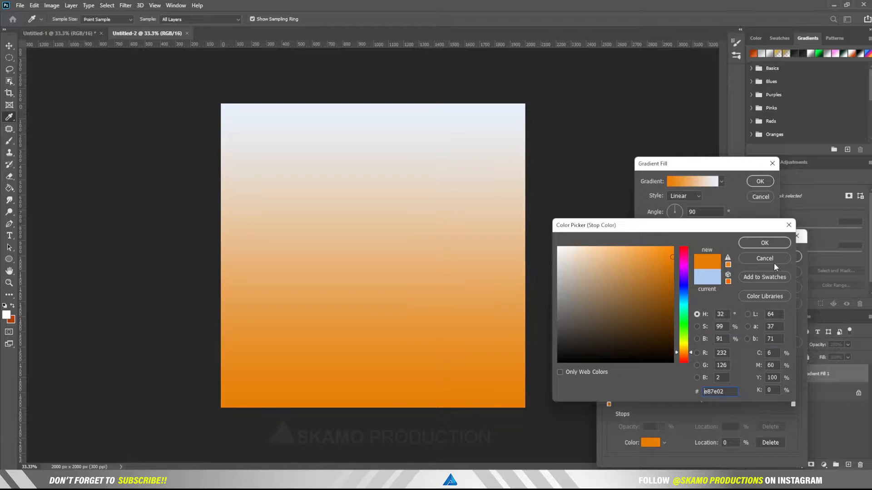
pyautogui.click(673, 263)
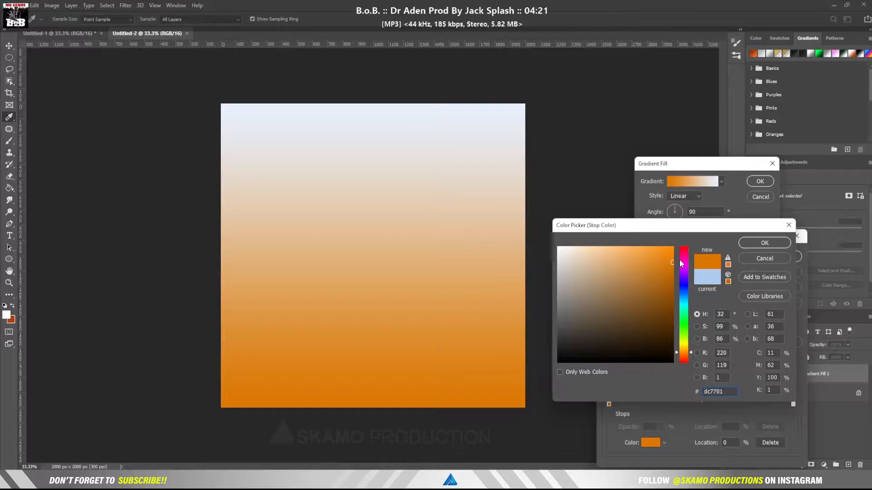
pyautogui.click(747, 243)
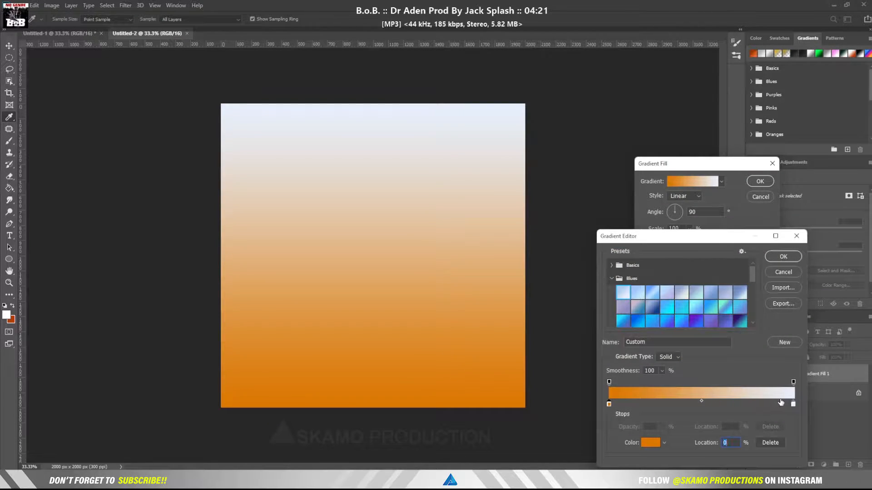
# Step: Change the right colour stop to dark orange #9f5301 and accept the edited gradient
pyautogui.click(793, 404)
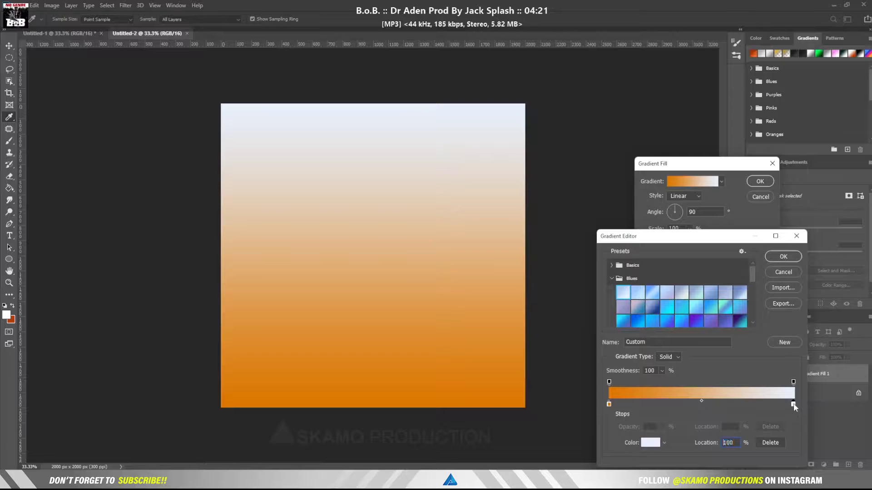
pyautogui.click(650, 444)
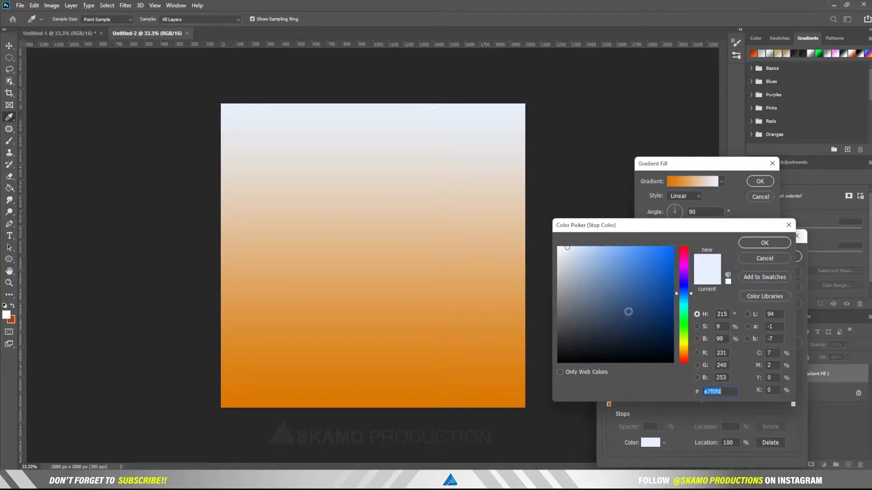
pyautogui.click(686, 350)
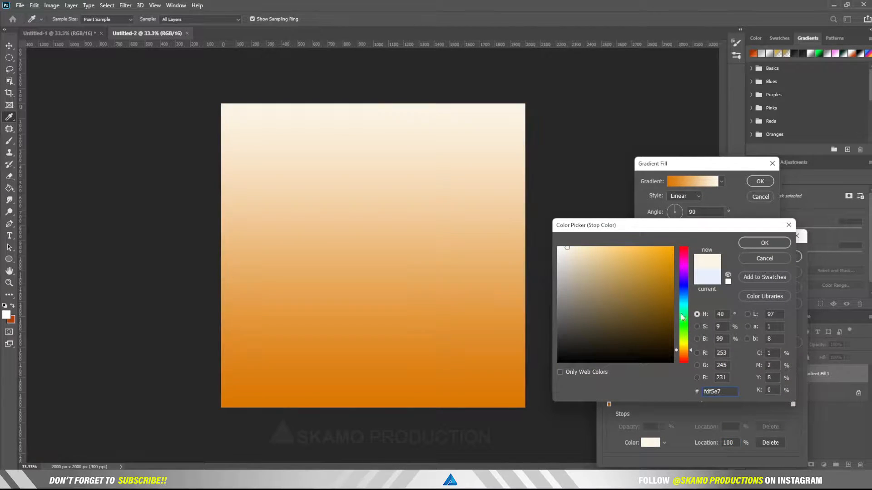
pyautogui.moveTo(672, 287); pyautogui.dragTo(674, 285)
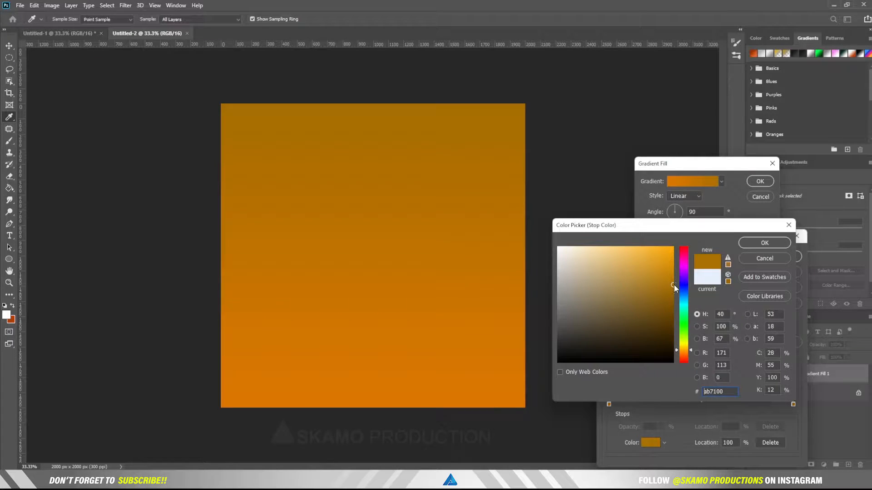
pyautogui.click(686, 353)
pyautogui.click(687, 354)
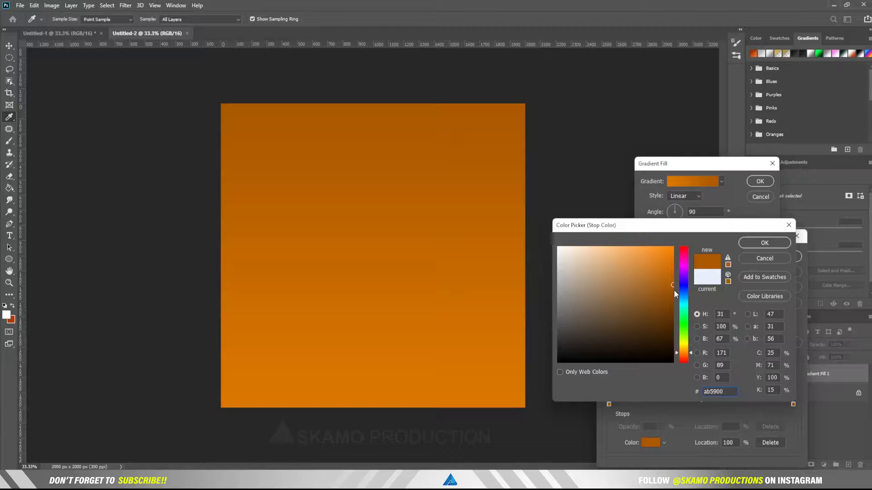
pyautogui.click(673, 290)
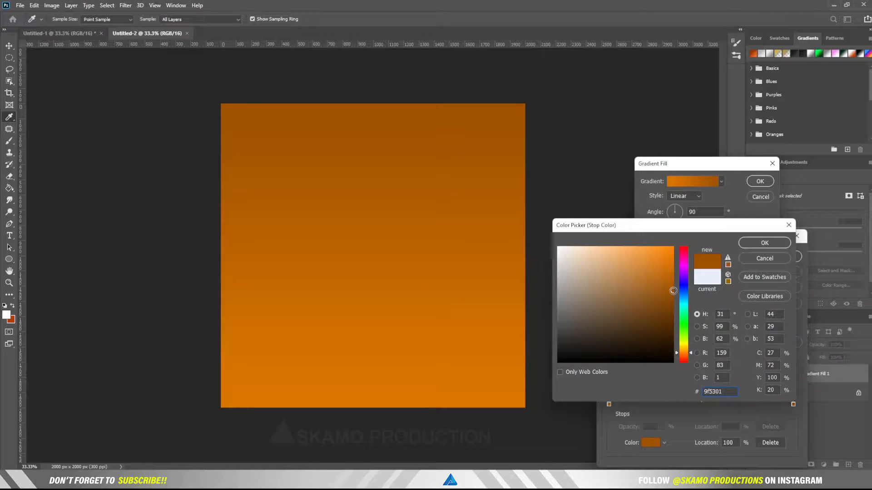
pyautogui.click(762, 245)
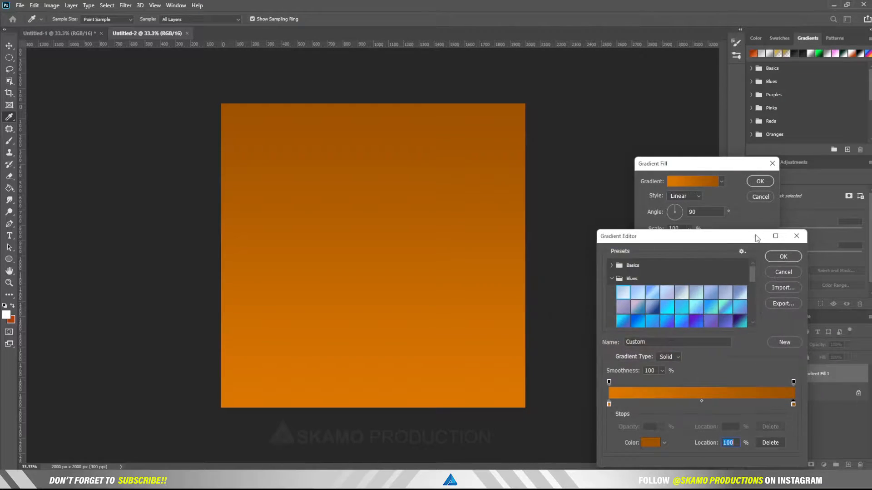
pyautogui.click(784, 257)
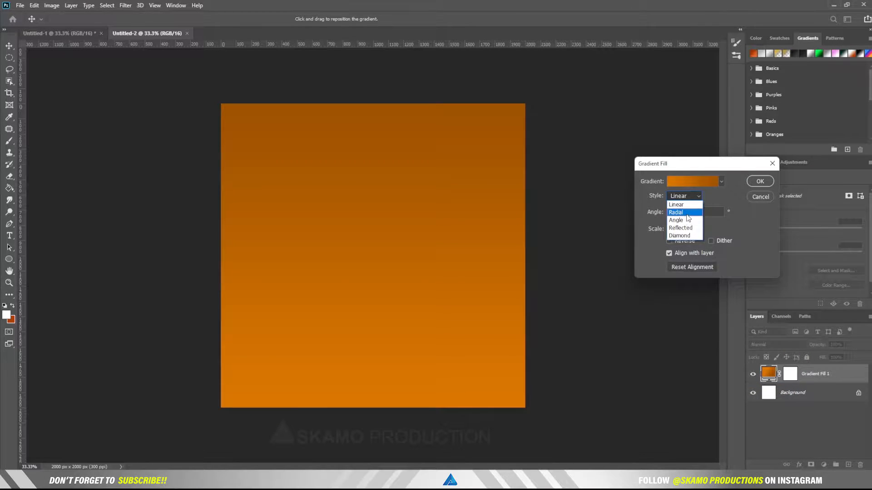
# Step: Set the gradient fill style to Radial with Reverse left off, and apply it
pyautogui.click(685, 213)
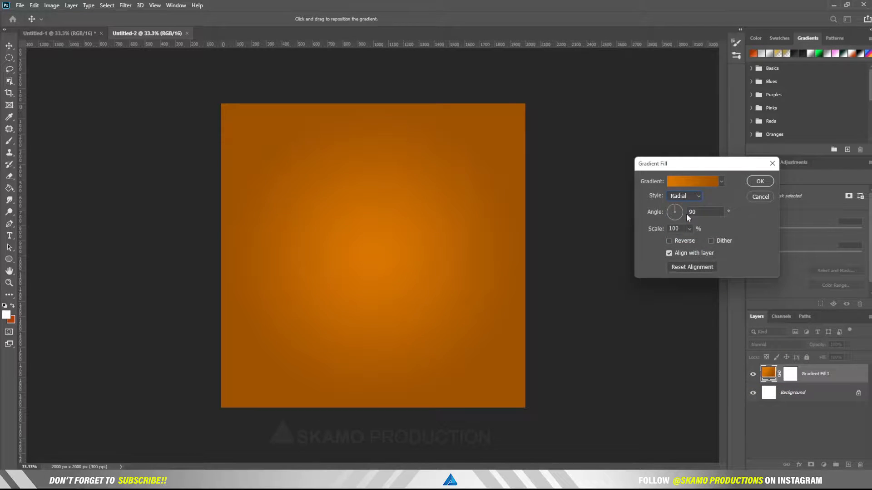
pyautogui.click(685, 239)
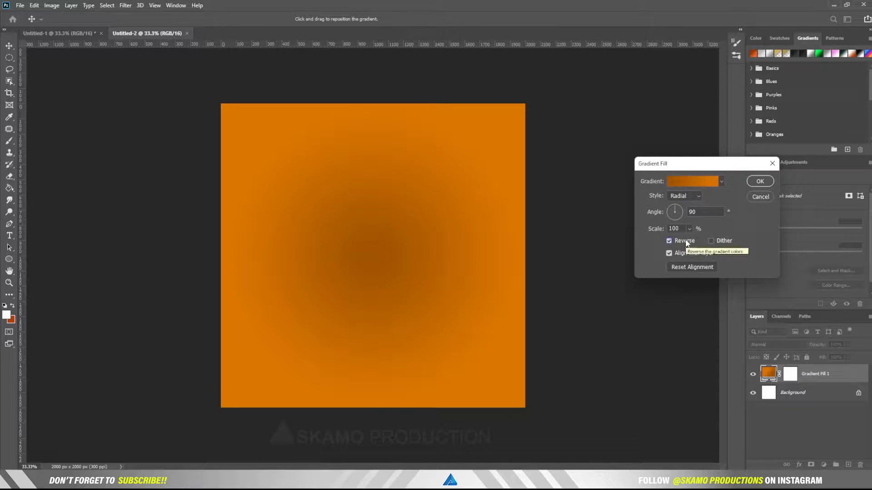
pyautogui.click(685, 240)
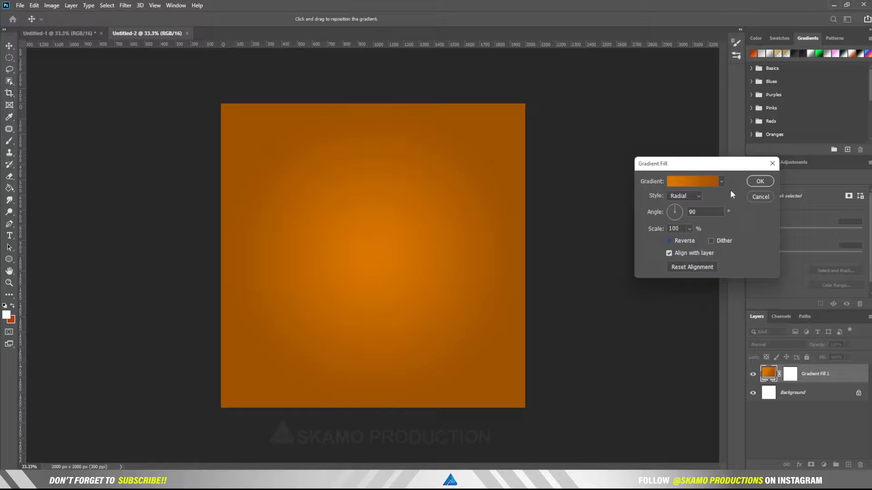
pyautogui.click(762, 184)
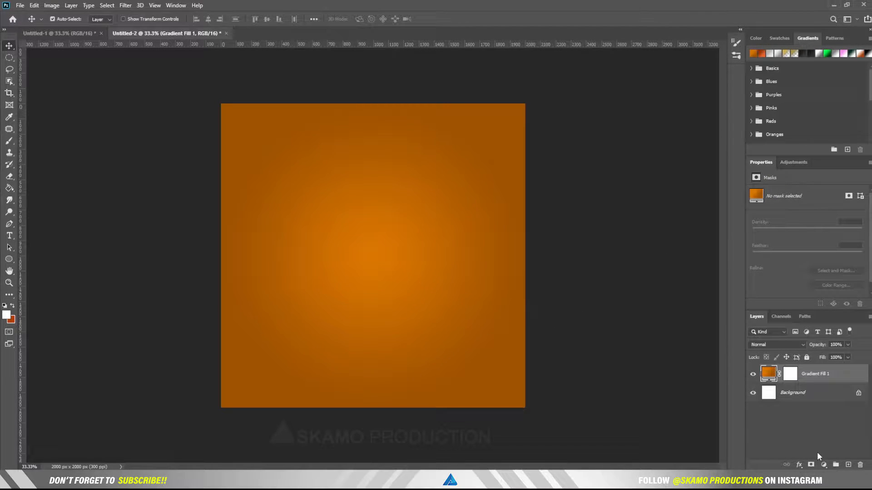
# Step: On a new Layer 1, pen a closed S-curve path enclosing the canvas's lower-left
pyautogui.click(848, 465)
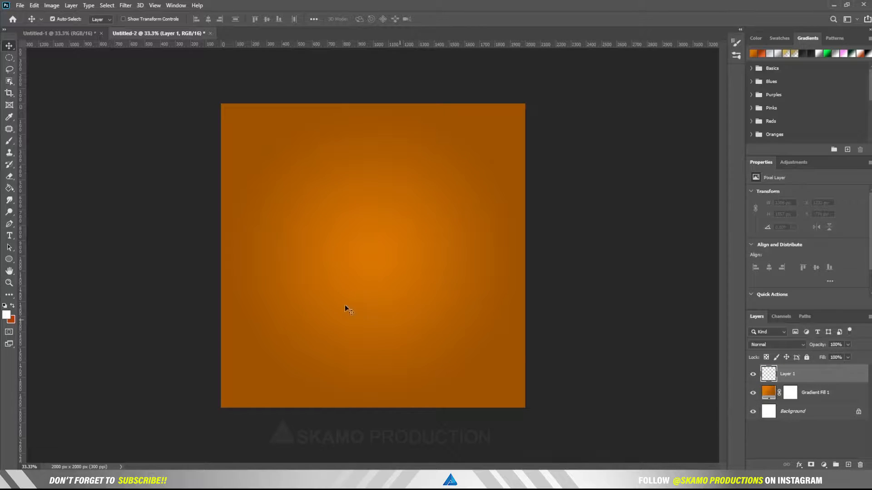
pyautogui.click(9, 223)
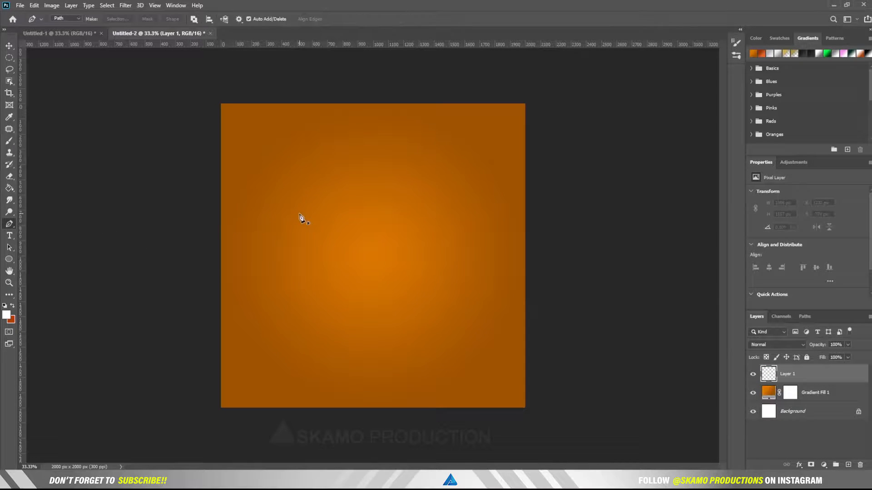
pyautogui.click(210, 183)
pyautogui.moveTo(270, 235); pyautogui.dragTo(305, 238)
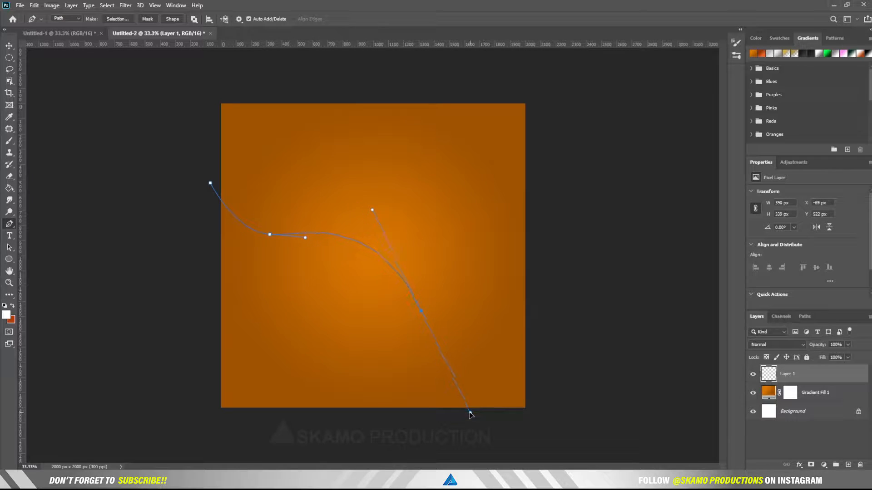
pyautogui.moveTo(470, 414); pyautogui.dragTo(451, 411)
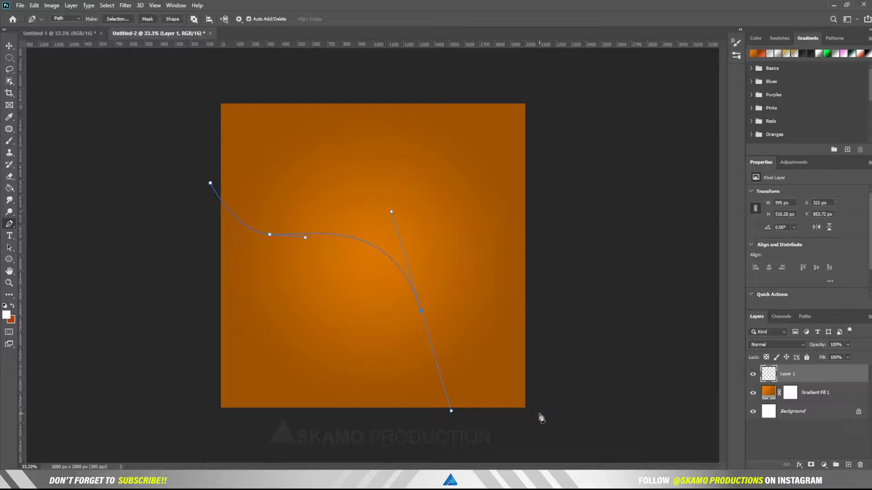
pyautogui.moveTo(539, 414); pyautogui.dragTo(567, 418)
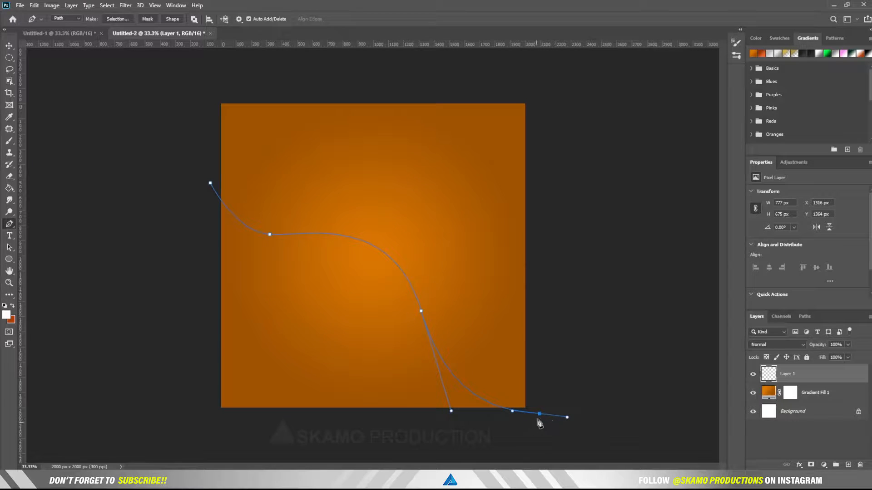
pyautogui.click(539, 417)
pyautogui.hotkey('ctrl', 'z')
pyautogui.click(154, 419)
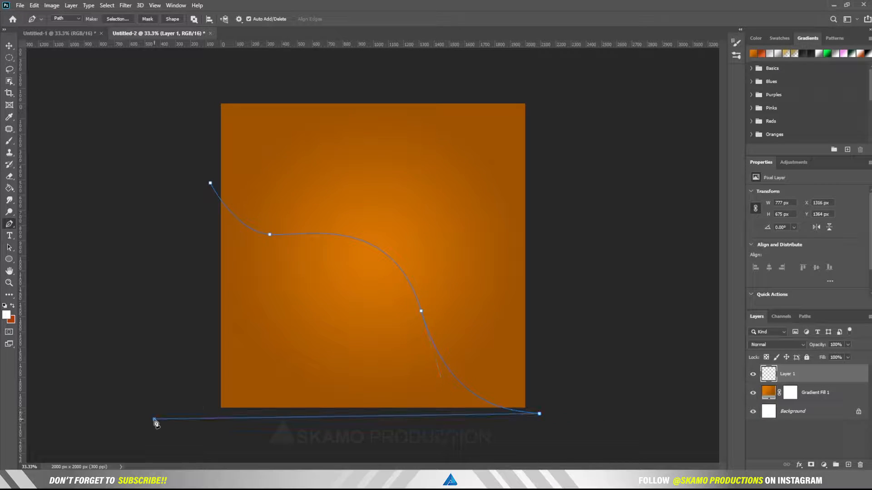
pyautogui.click(210, 183)
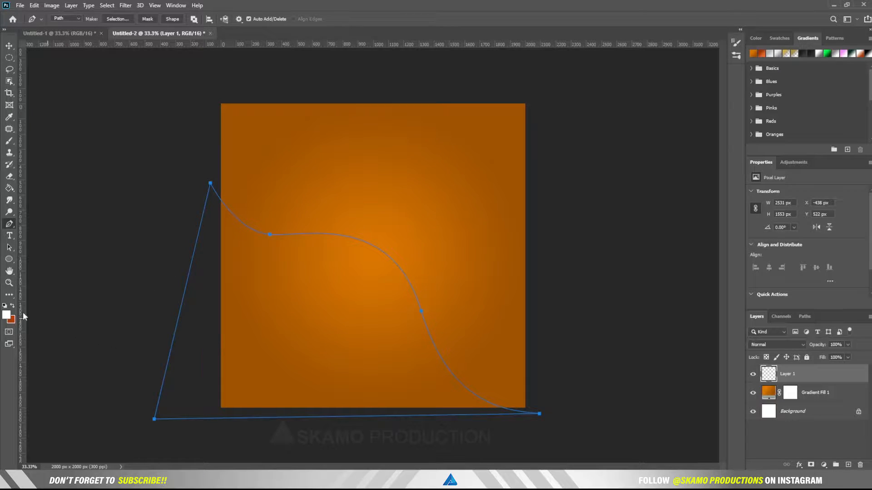
# Step: Set the foreground colour to near-black #1a1a1a
pyautogui.rightClick(243, 340)
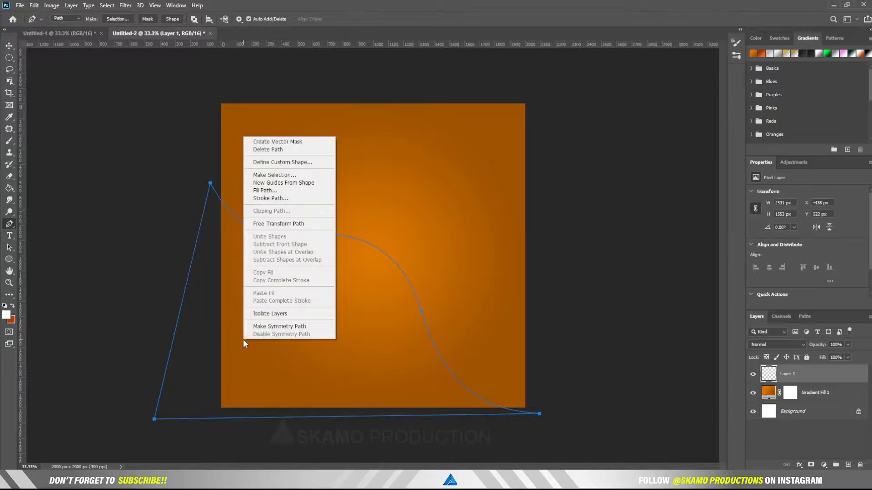
pyautogui.click(8, 318)
pyautogui.click(7, 318)
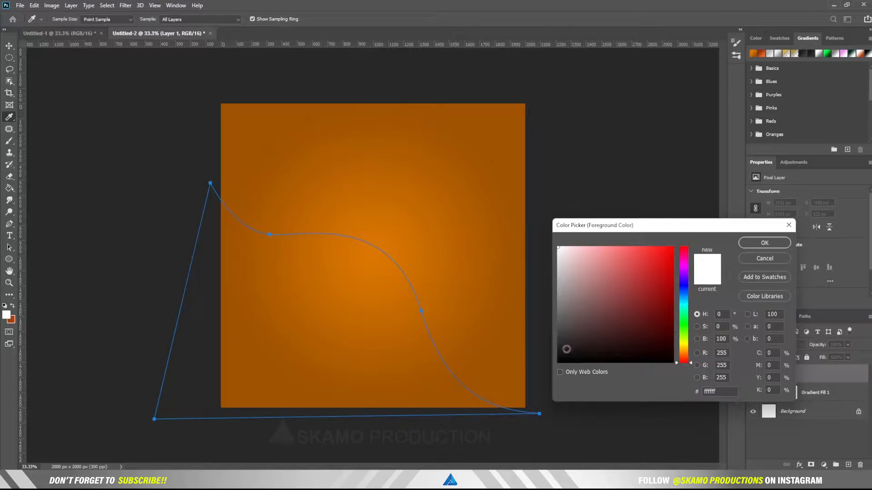
pyautogui.click(559, 350)
pyautogui.moveTo(559, 350); pyautogui.dragTo(559, 351)
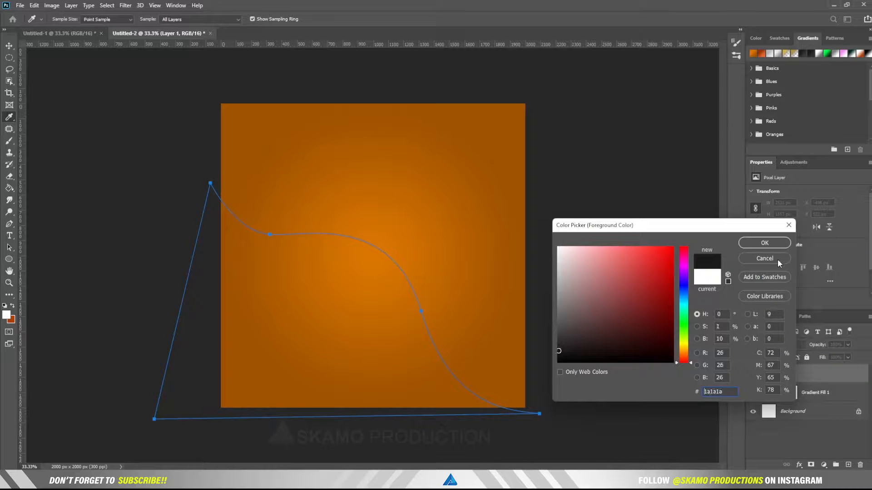
pyautogui.click(761, 245)
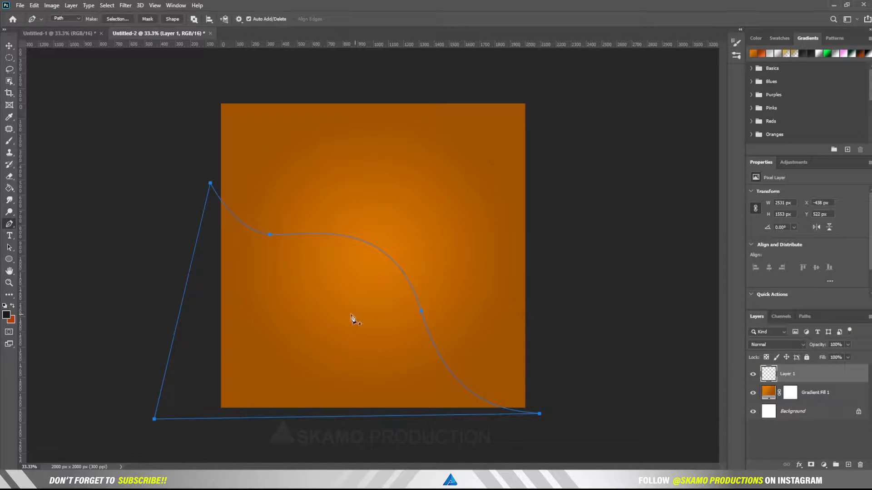
# Step: Fill the path with the foreground colour and hide the path outline
pyautogui.rightClick(350, 316)
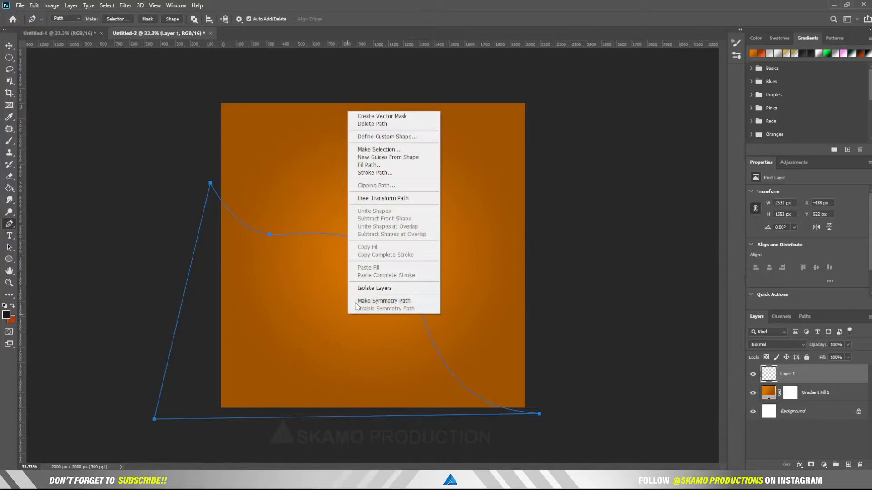
pyautogui.click(368, 165)
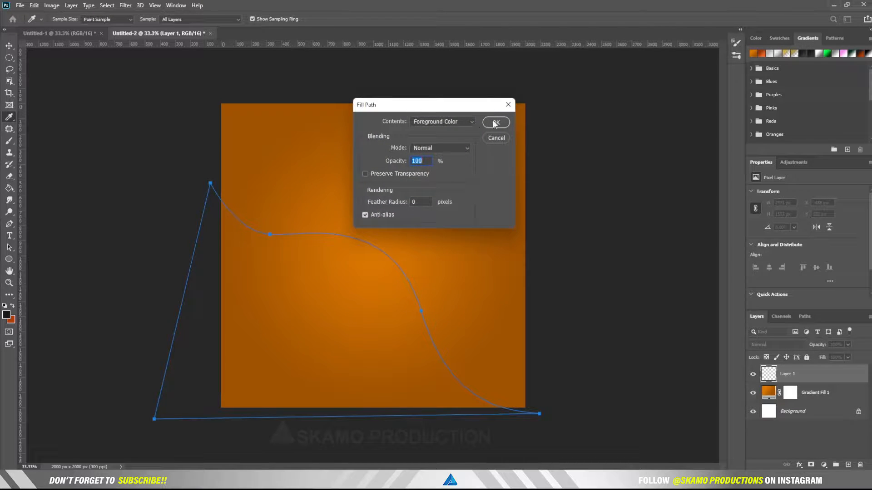
pyautogui.click(465, 121)
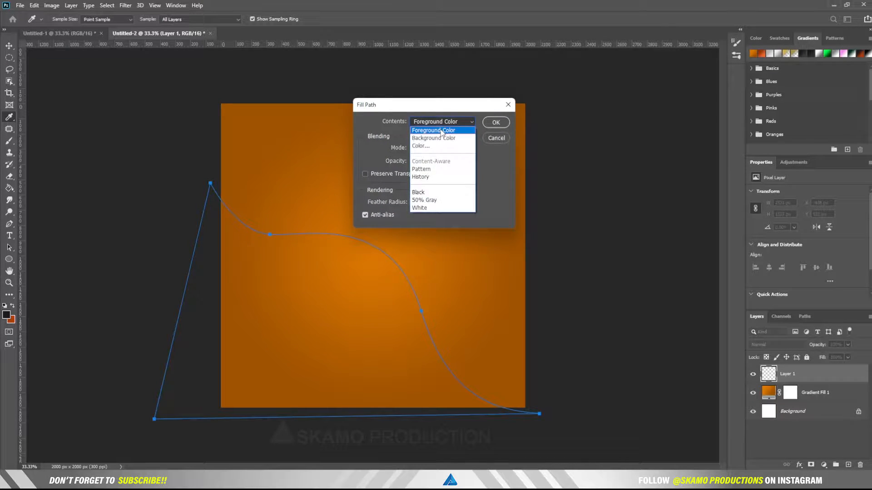
pyautogui.click(442, 130)
pyautogui.click(496, 122)
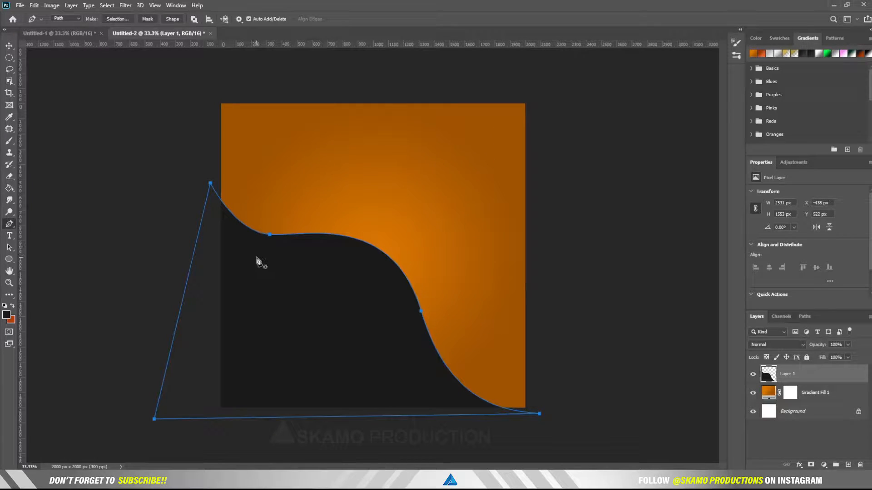
pyautogui.press('Return')
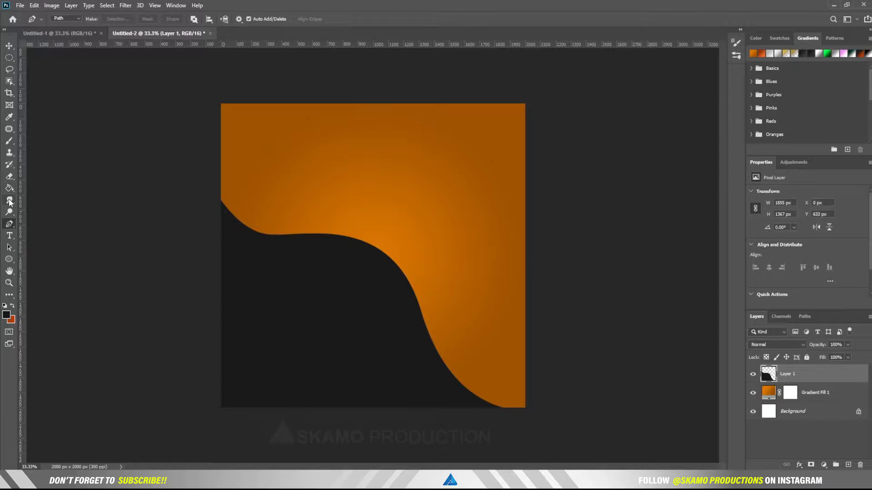
# Step: Draw a thin, tall dark rectangle bar near the canvas centre
pyautogui.click(10, 260)
pyautogui.rightClick(10, 259)
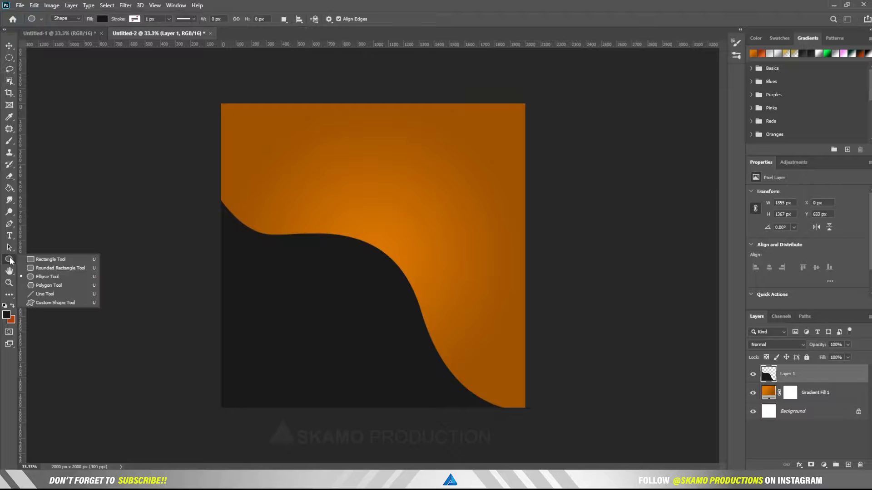
pyautogui.click(35, 258)
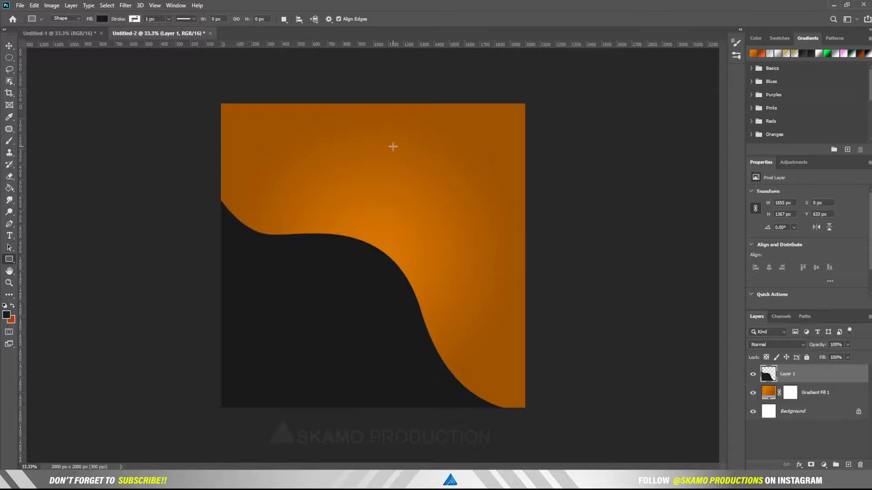
pyautogui.moveTo(393, 146); pyautogui.dragTo(397, 311)
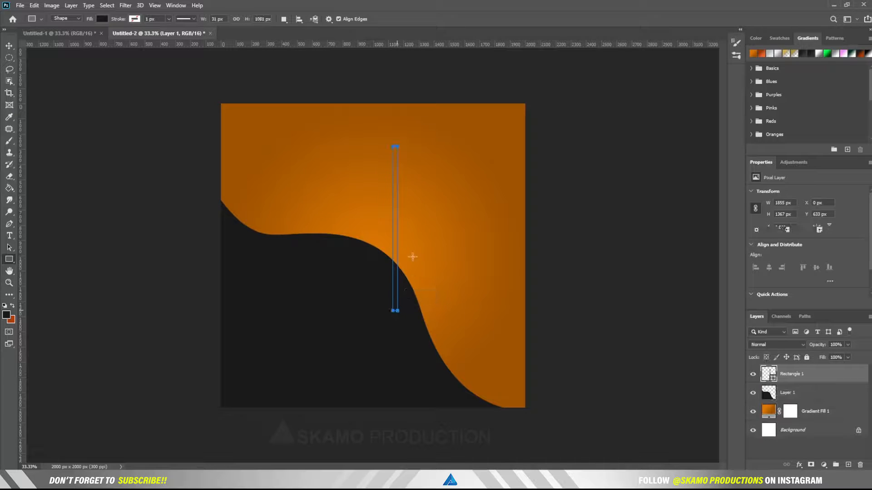
# Step: Alt-drag copies of the bar side by side to make eleven evenly spaced bars
pyautogui.click(9, 46)
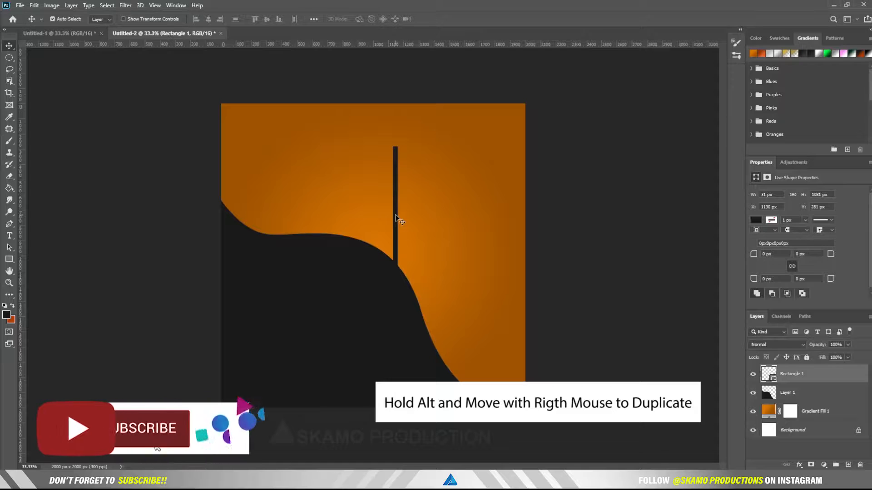
pyautogui.moveTo(396, 218); pyautogui.dragTo(405, 217)
pyautogui.moveTo(405, 216); pyautogui.dragTo(485, 226)
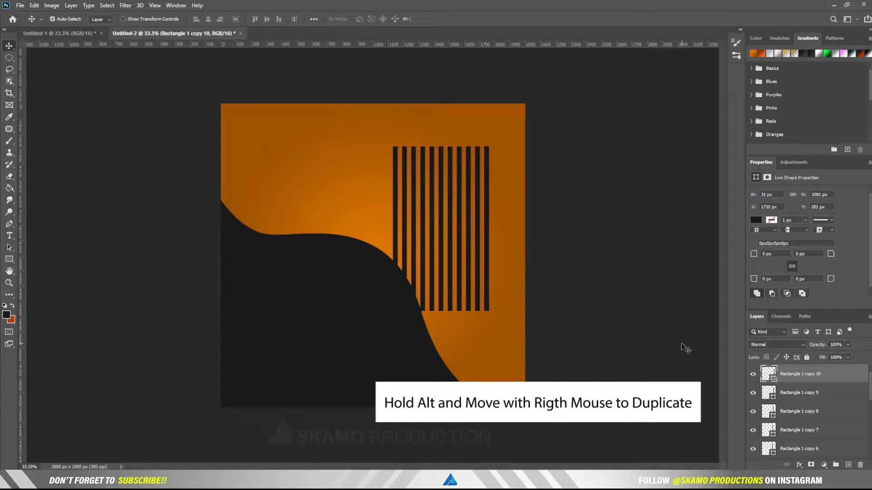
pyautogui.scroll(-3, 817, 391)
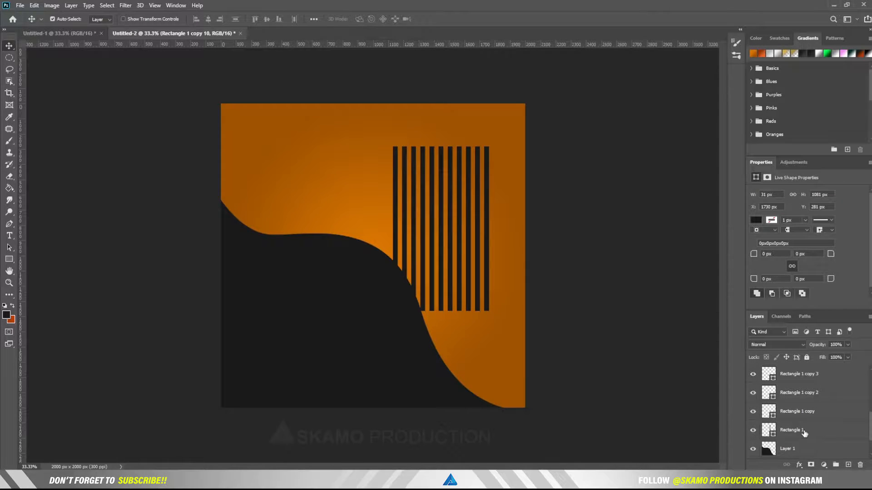
# Step: Group all eleven Rectangle layers into Group 1 and add a white layer mask
pyautogui.keyDown('shift'); pyautogui.click(804, 434); pyautogui.keyUp('shift')
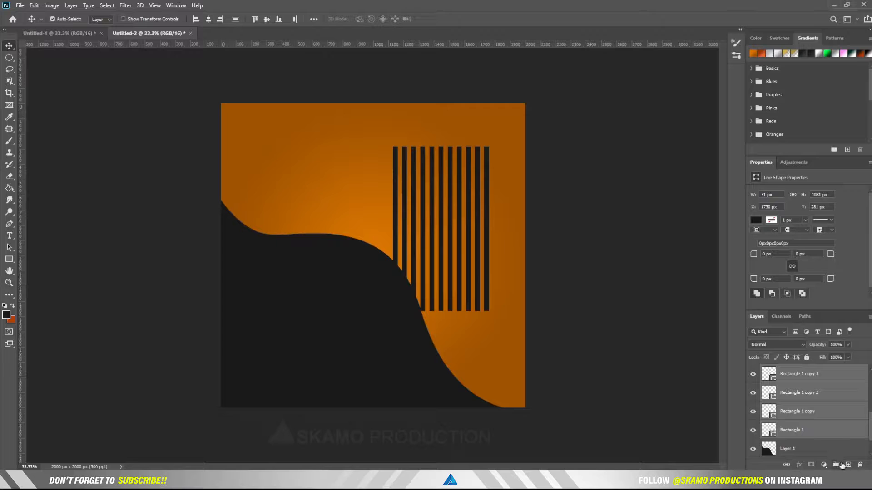
pyautogui.click(836, 465)
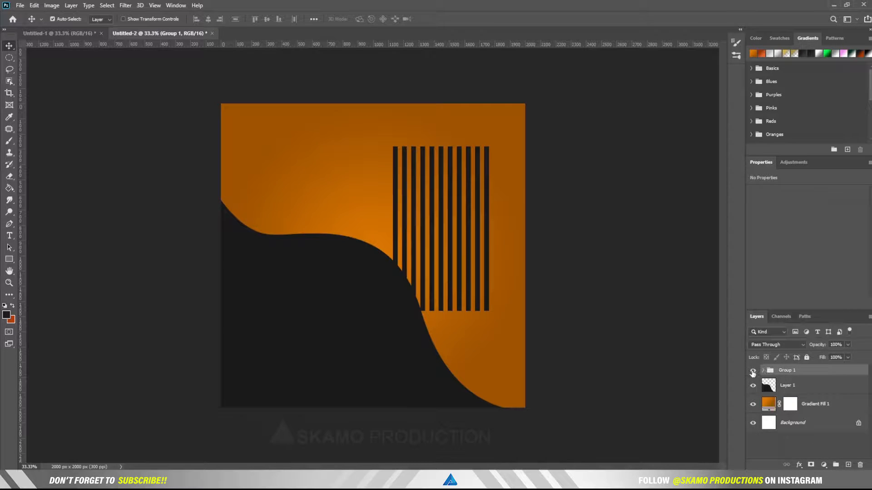
pyautogui.click(753, 370)
pyautogui.click(753, 371)
pyautogui.click(811, 465)
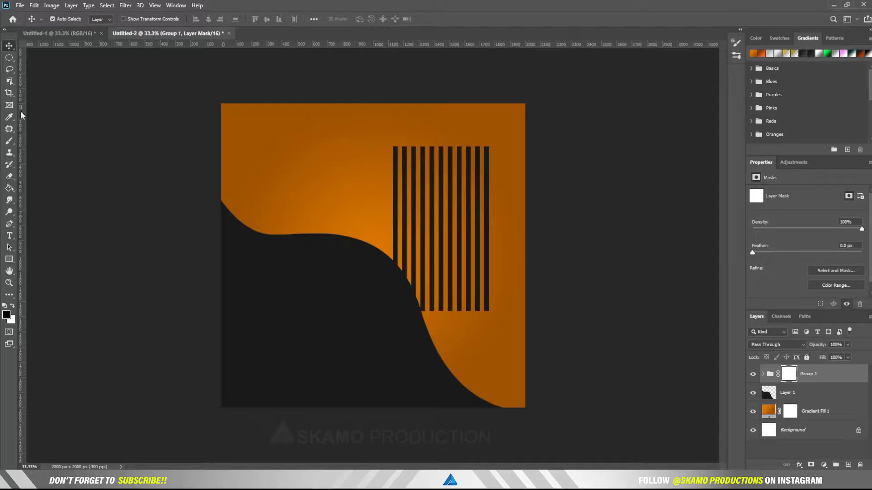
# Step: Draw a circular elliptical selection positioned over the bars
pyautogui.click(9, 58)
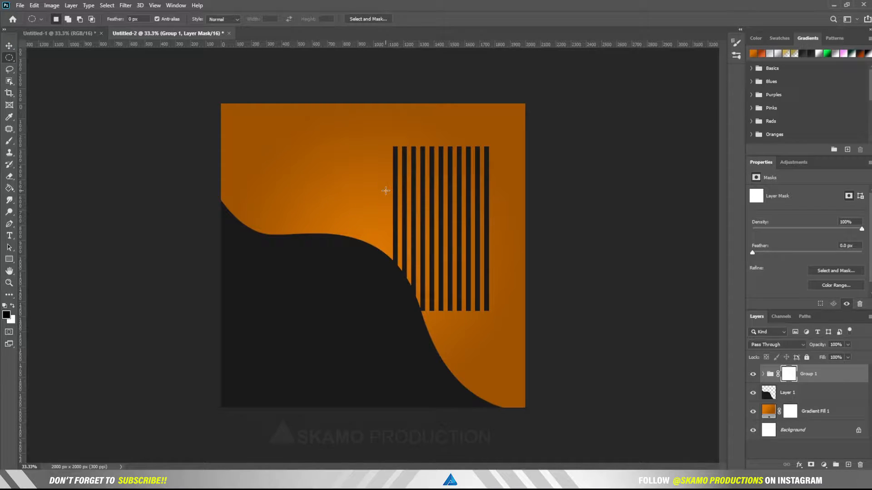
pyautogui.moveTo(386, 190); pyautogui.dragTo(706, 294)
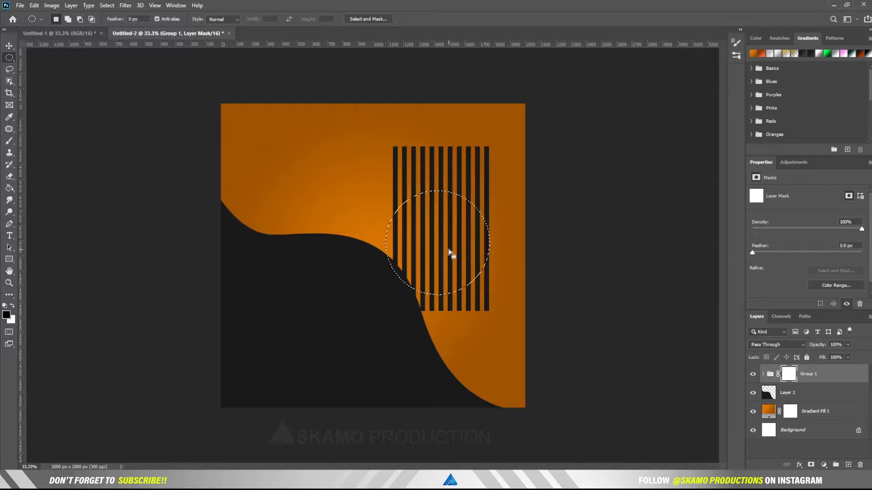
pyautogui.moveTo(450, 253); pyautogui.dragTo(452, 227)
# Step: Replace Group 1's old mask with a new mask from the circular selection
pyautogui.rightClick(790, 377)
pyautogui.click(796, 383)
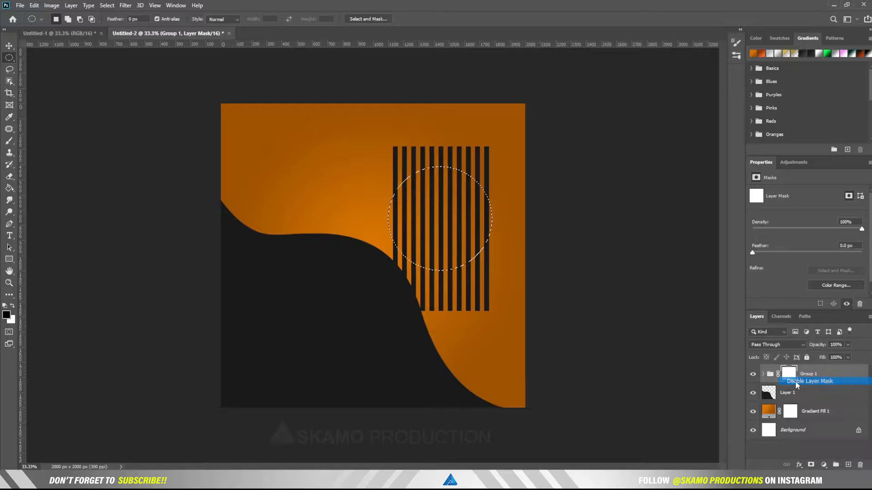
pyautogui.rightClick(788, 374)
pyautogui.click(801, 389)
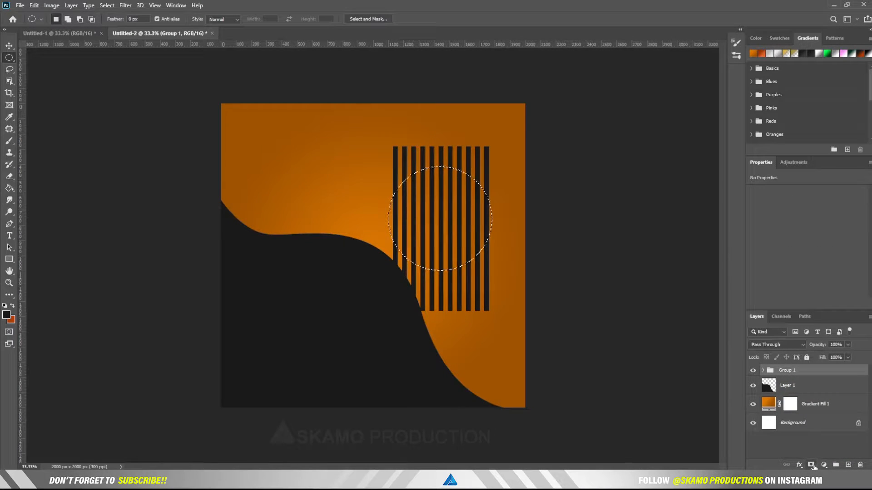
pyautogui.click(812, 466)
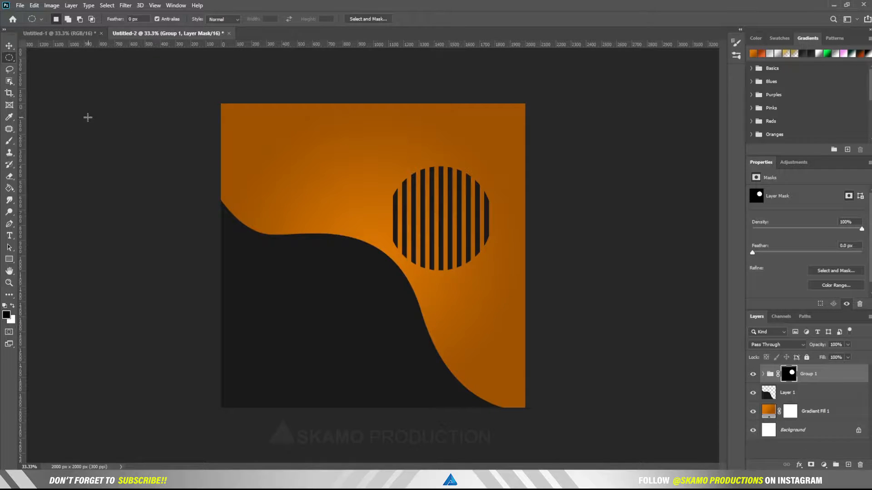
pyautogui.click(9, 45)
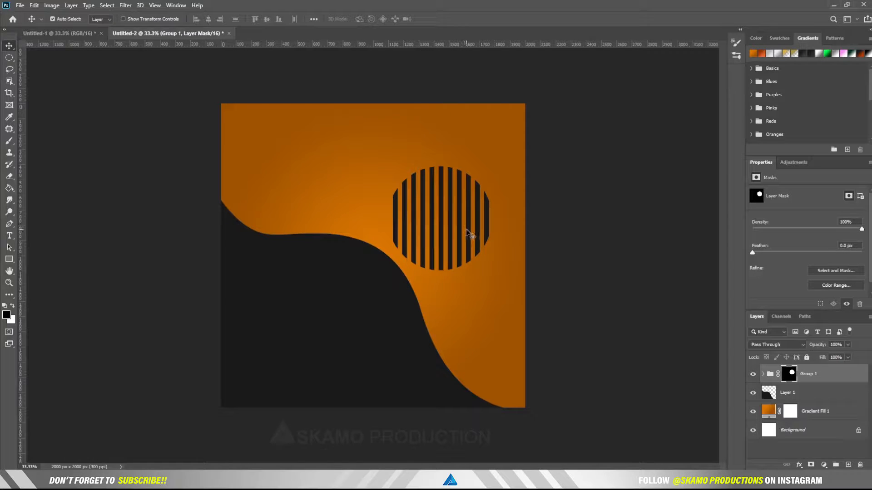
# Step: Rotate the striped disc about 26° and move it into the top-right corner
pyautogui.hotkey('ctrl', 't')
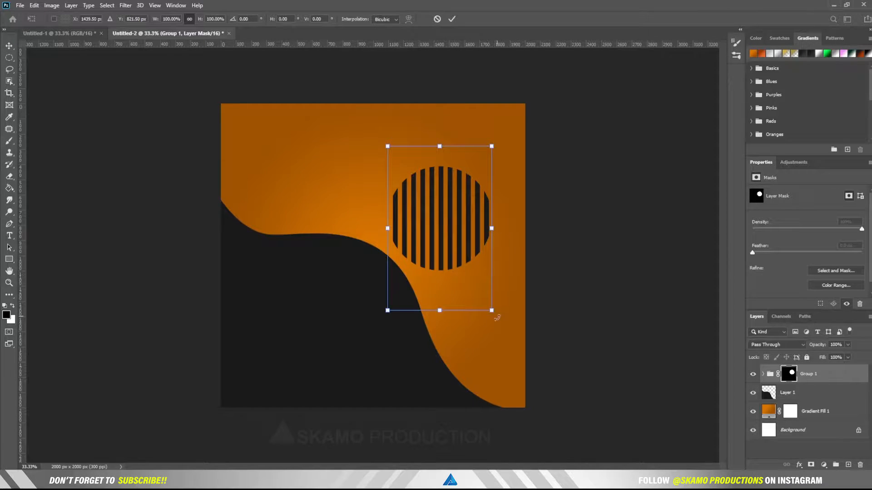
pyautogui.moveTo(497, 317); pyautogui.dragTo(451, 323)
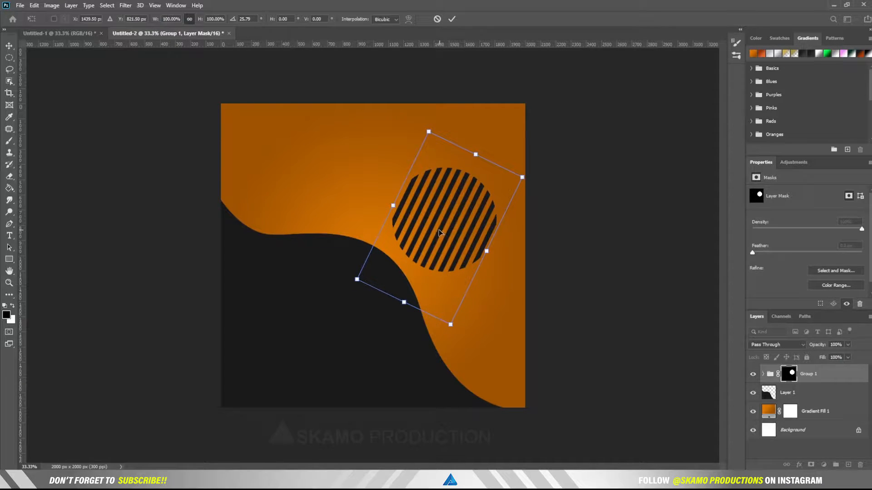
pyautogui.moveTo(438, 232); pyautogui.dragTo(465, 173)
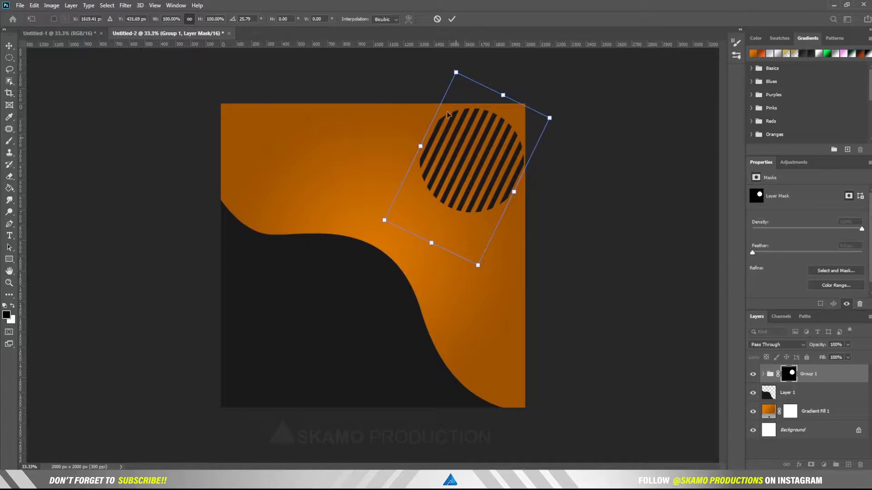
pyautogui.click(452, 20)
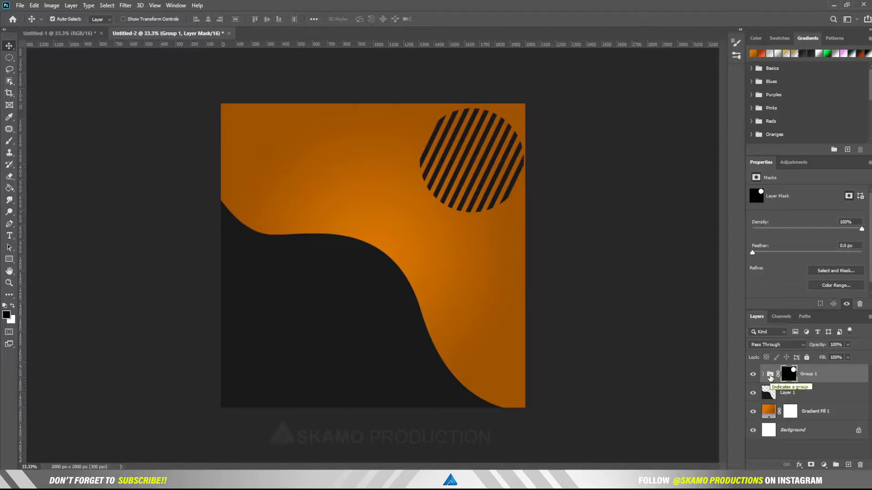
# Step: Give Group 1 a white Color Overlay so the disc's stripes turn white
pyautogui.rightClick(771, 378)
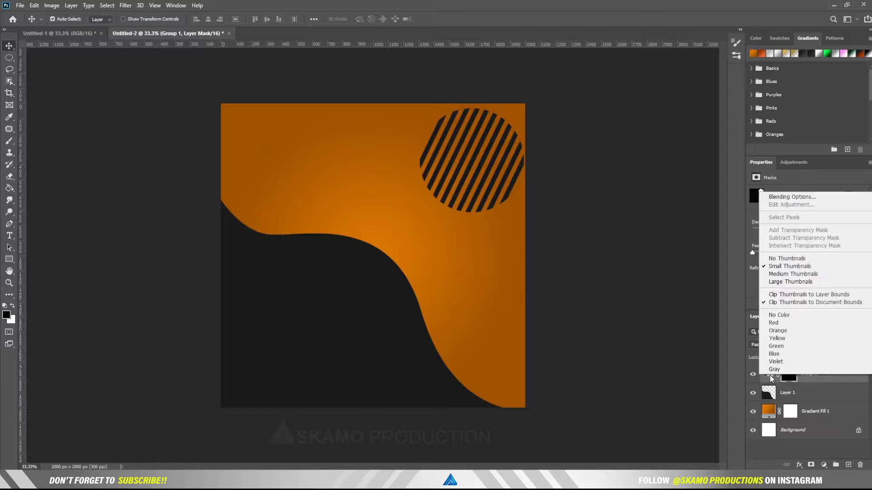
pyautogui.click(772, 379)
pyautogui.rightClick(815, 377)
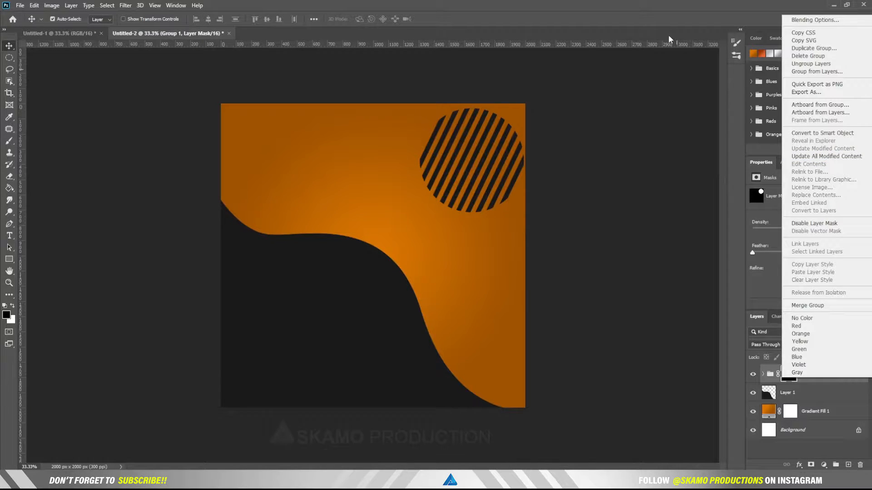
pyautogui.click(665, 23)
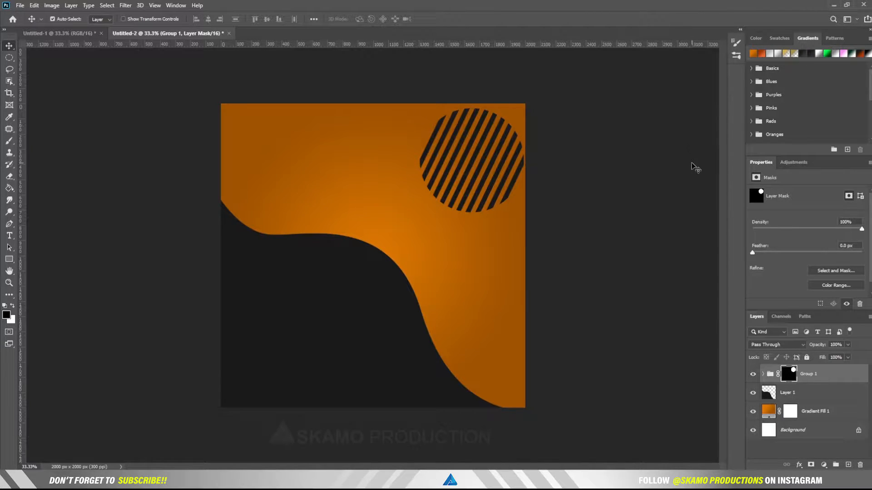
pyautogui.click(848, 379)
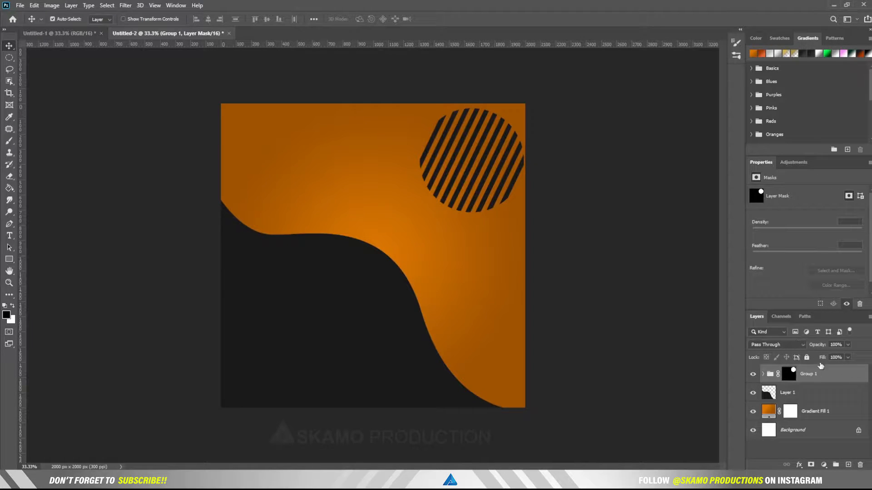
pyautogui.press('h')
pyautogui.doubleClick(846, 380)
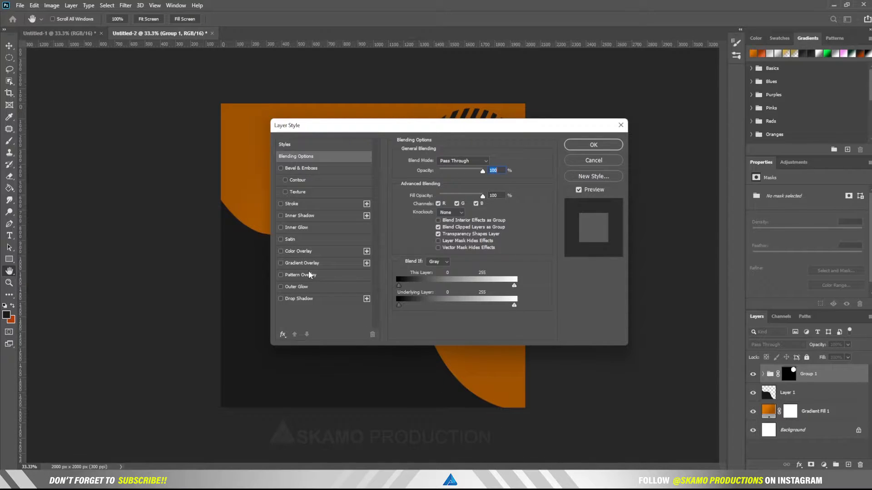
pyautogui.click(306, 251)
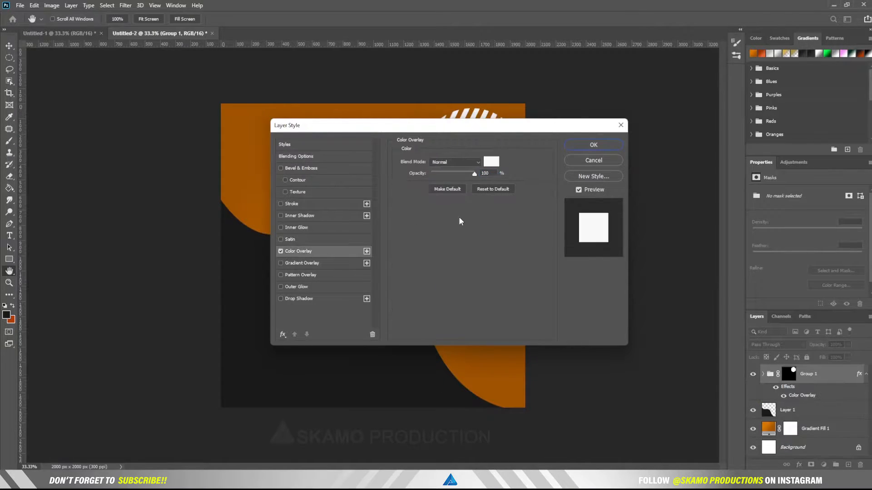
pyautogui.click(586, 145)
pyautogui.press('v')
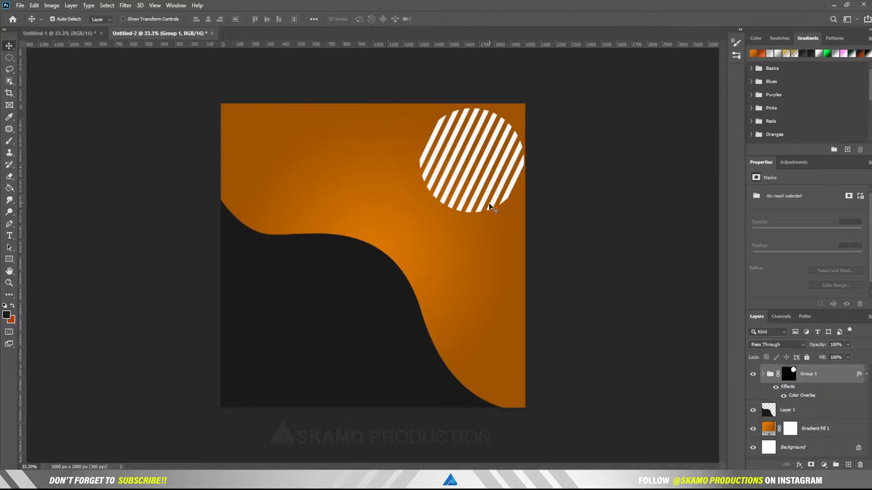
pyautogui.click(866, 374)
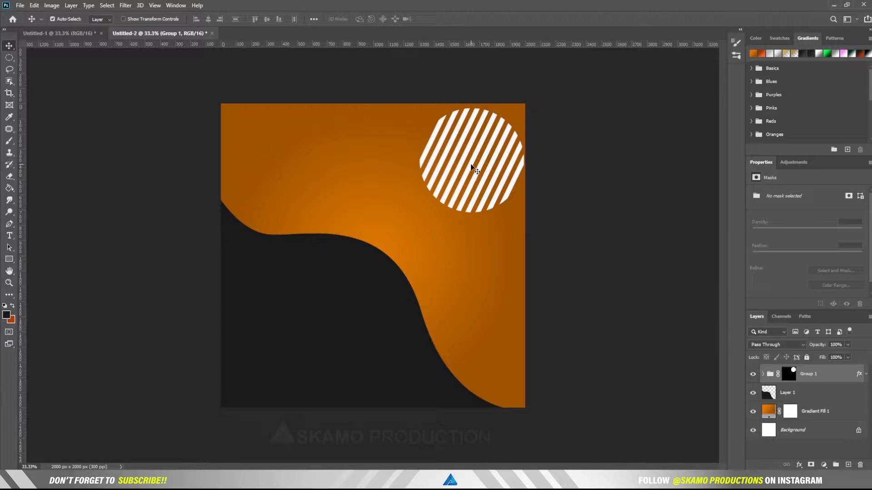
# Step: Duplicate Group 1 and move the copy down-left onto the dark curve's edge
pyautogui.moveTo(470, 165); pyautogui.dragTo(513, 202)
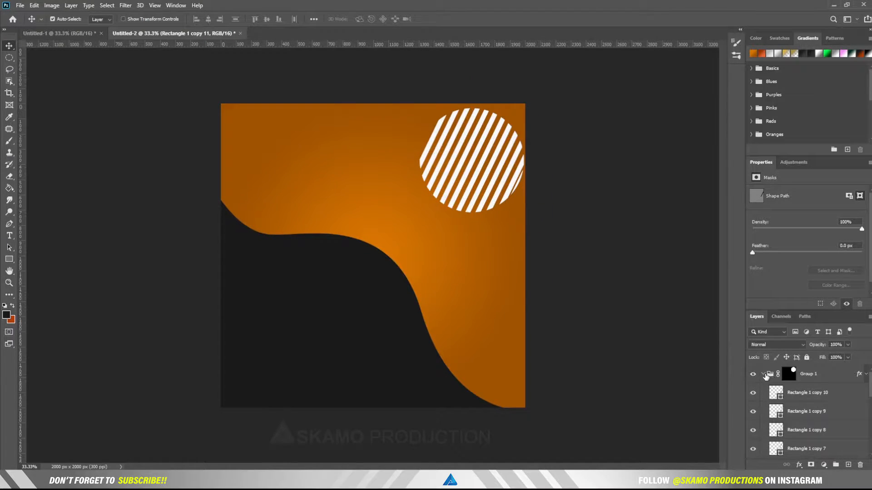
pyautogui.click(766, 375)
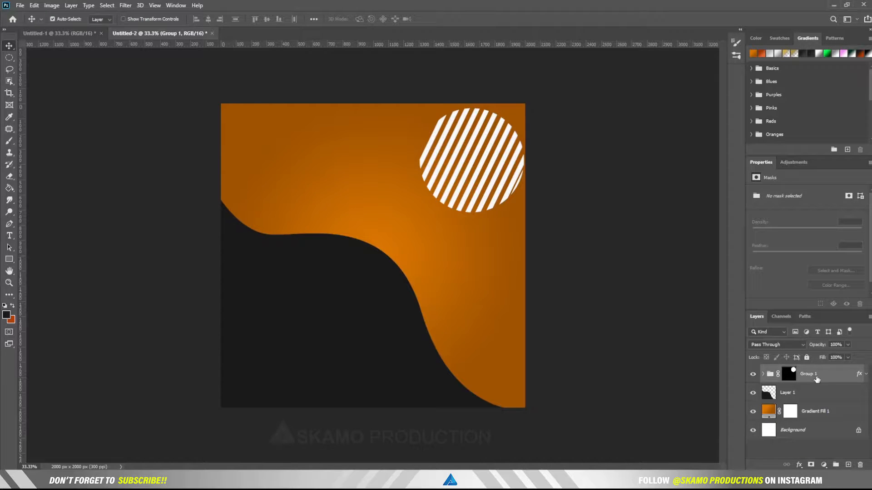
pyautogui.moveTo(816, 379); pyautogui.dragTo(847, 465)
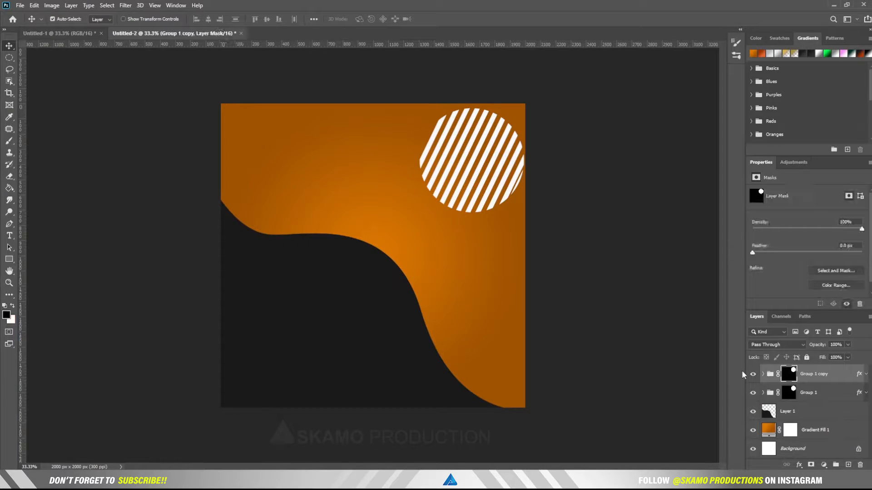
pyautogui.moveTo(436, 183); pyautogui.dragTo(271, 240)
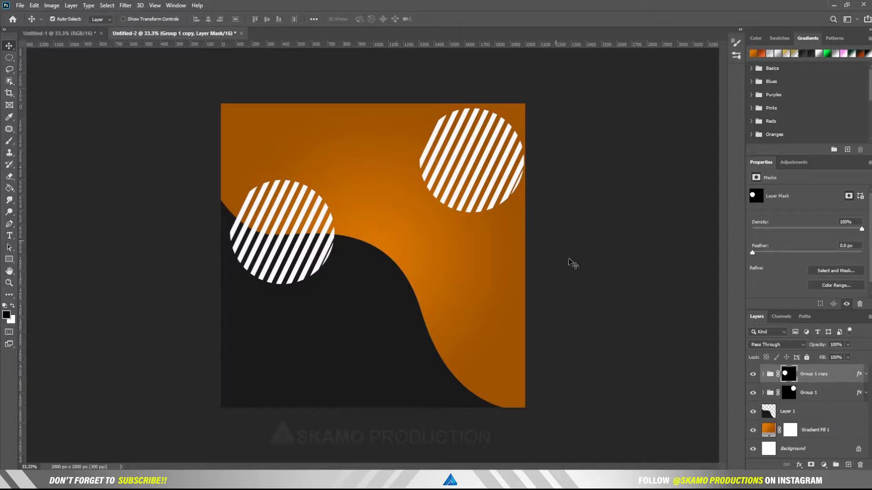
# Step: Push the original striped circle into the top-right corner, then select both circle groups
pyautogui.click(774, 392)
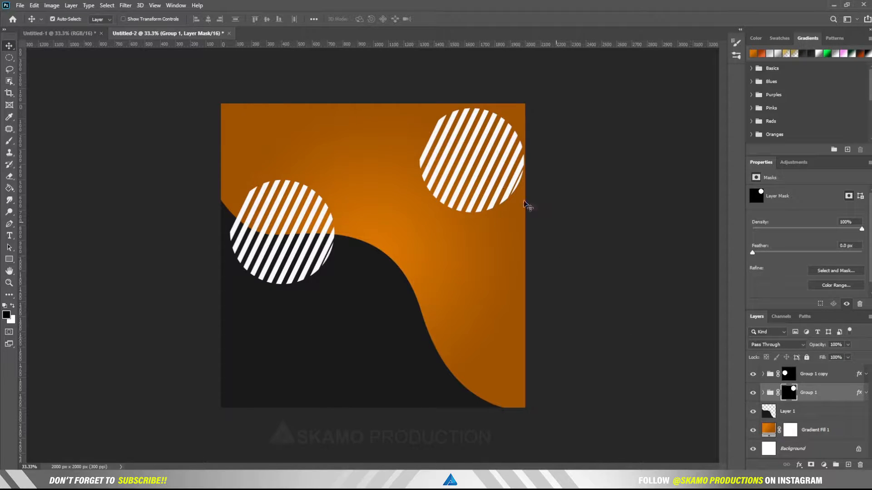
pyautogui.moveTo(481, 175); pyautogui.dragTo(499, 130)
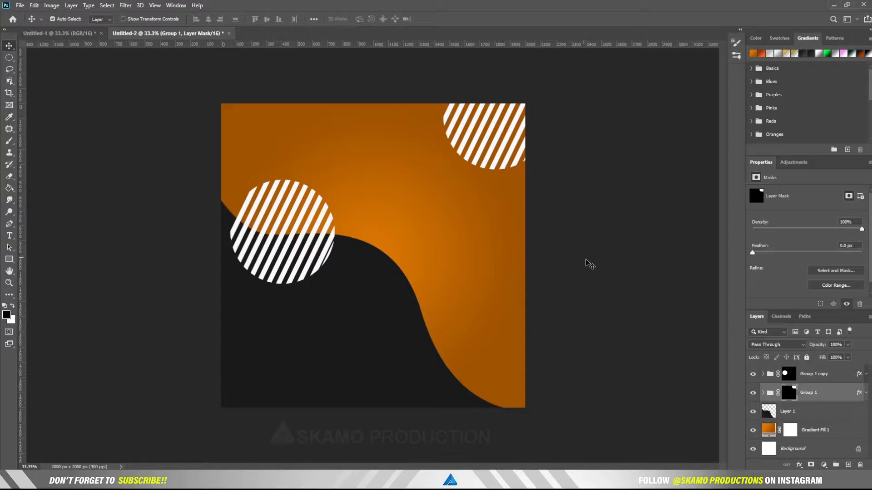
pyautogui.press('ctrl')
pyautogui.keyDown('shift'); pyautogui.click(834, 379); pyautogui.keyUp('shift')
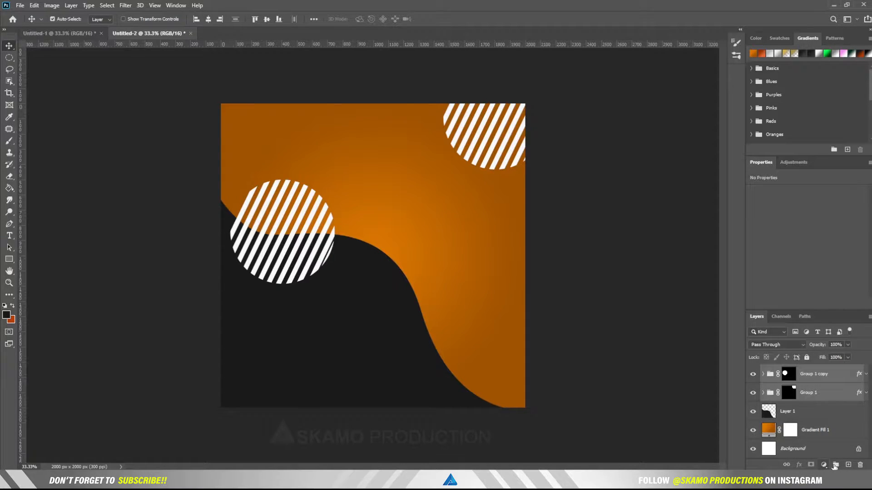
# Step: Group both circles as Group 2 and scale the left copy's mask to about 61%
pyautogui.click(835, 465)
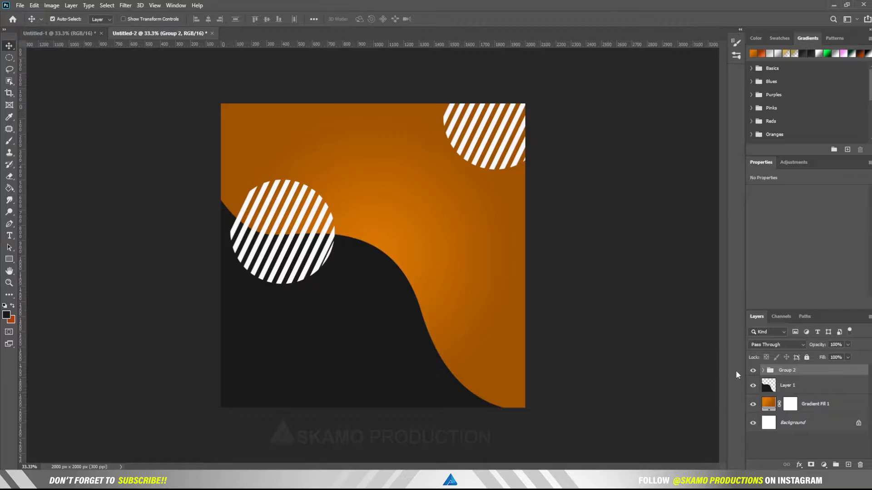
pyautogui.click(763, 370)
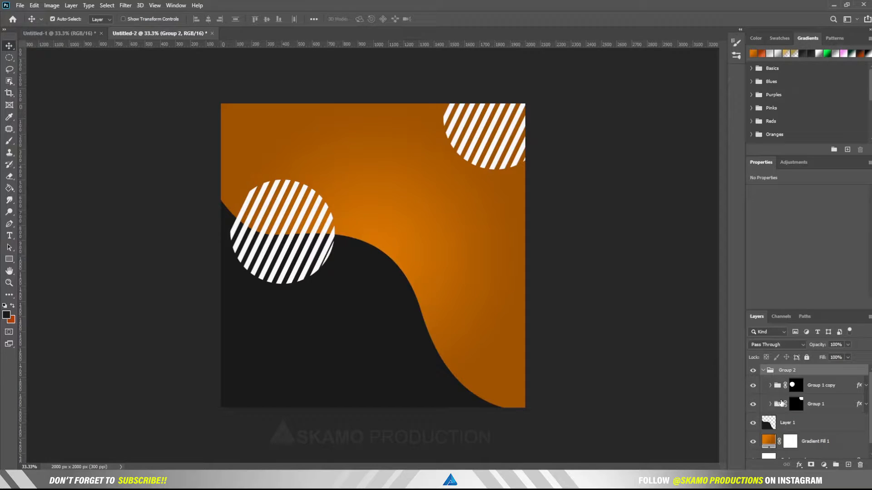
pyautogui.click(810, 387)
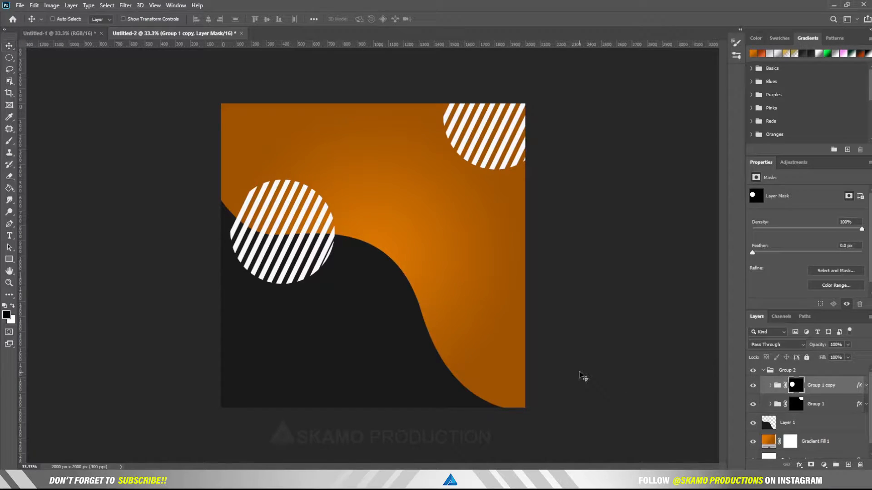
pyautogui.hotkey('ctrl', 't')
pyautogui.moveTo(359, 246); pyautogui.dragTo(297, 244)
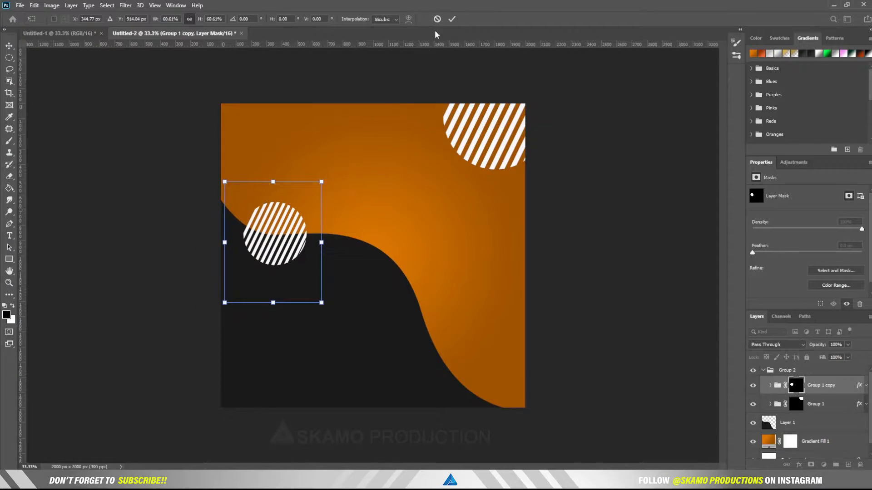
pyautogui.click(452, 19)
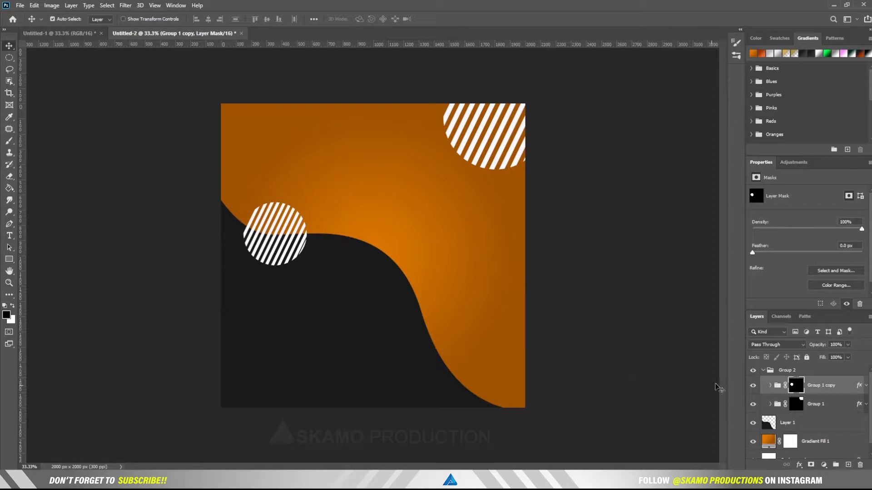
pyautogui.click(762, 371)
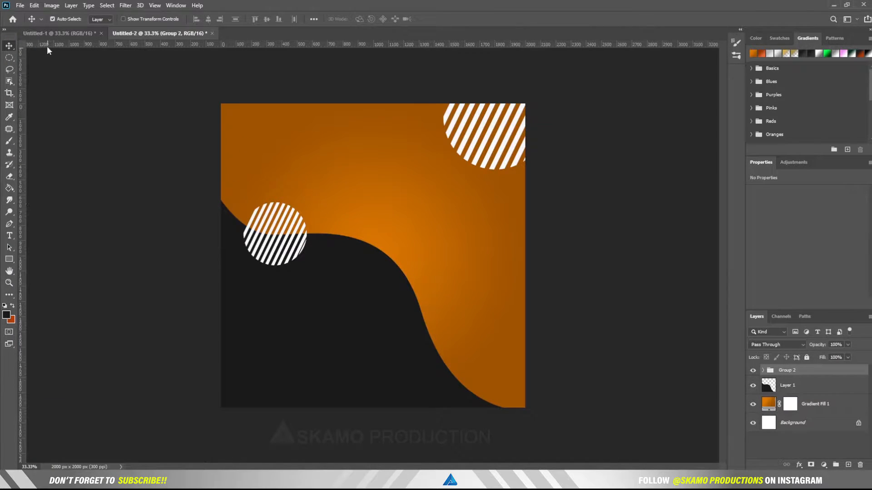
# Step: Bring the watch photo from Untitled-1 into the ad, tilt it, scale it to about 87%, and nudge it right
pyautogui.click(45, 32)
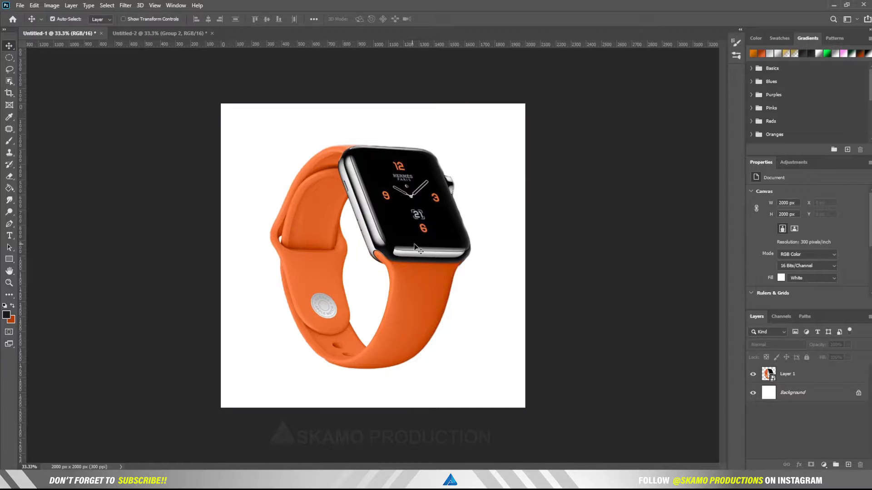
pyautogui.moveTo(415, 248); pyautogui.dragTo(369, 271)
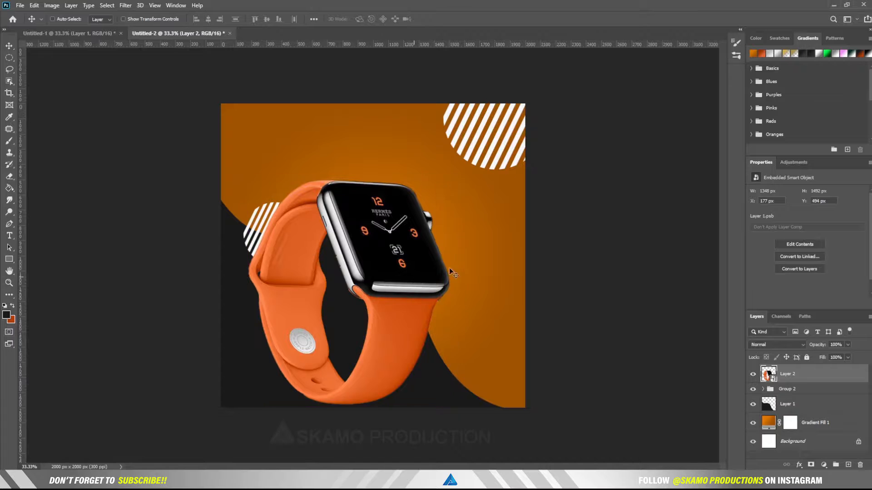
pyautogui.hotkey('ctrl', 't')
pyautogui.moveTo(454, 301); pyautogui.dragTo(376, 283)
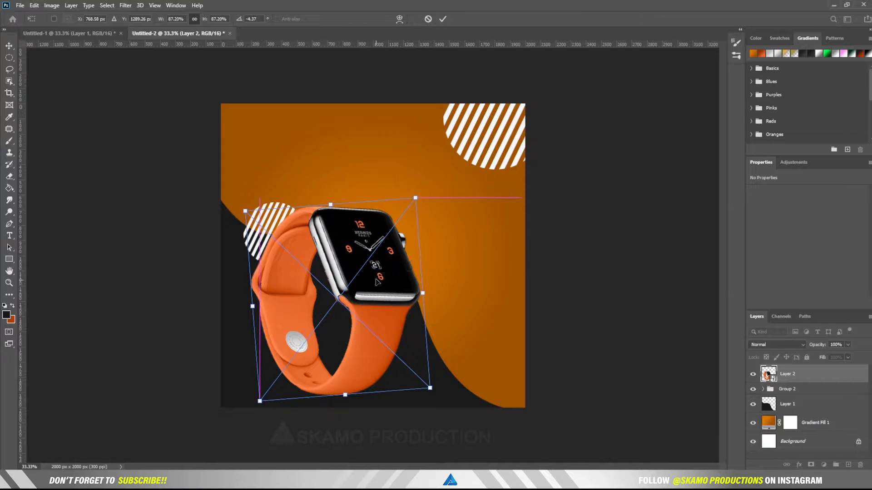
pyautogui.click(442, 19)
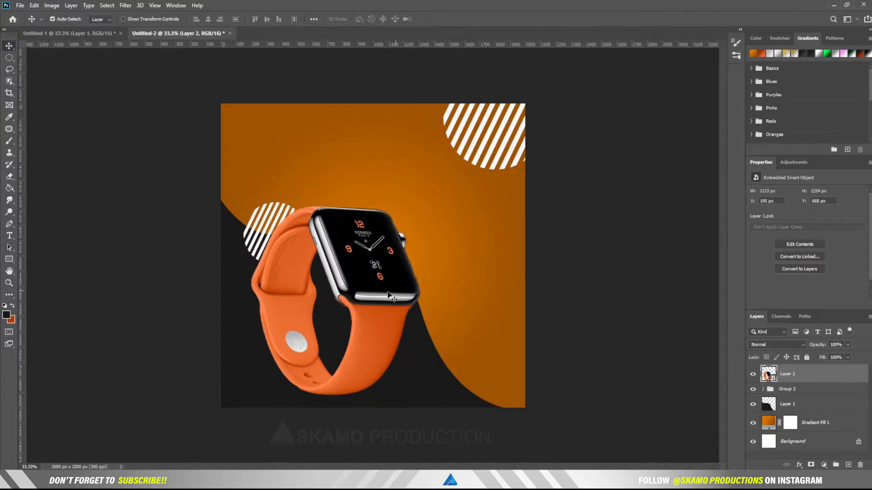
pyautogui.moveTo(387, 292); pyautogui.dragTo(390, 290)
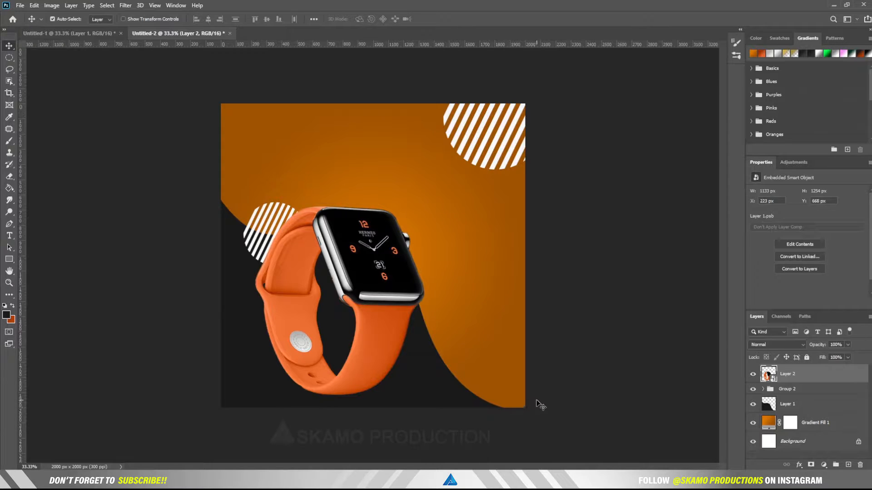
# Step: In the background Gradient Fill, set the outer colour stop to a redder orange, #b44102
pyautogui.click(770, 424)
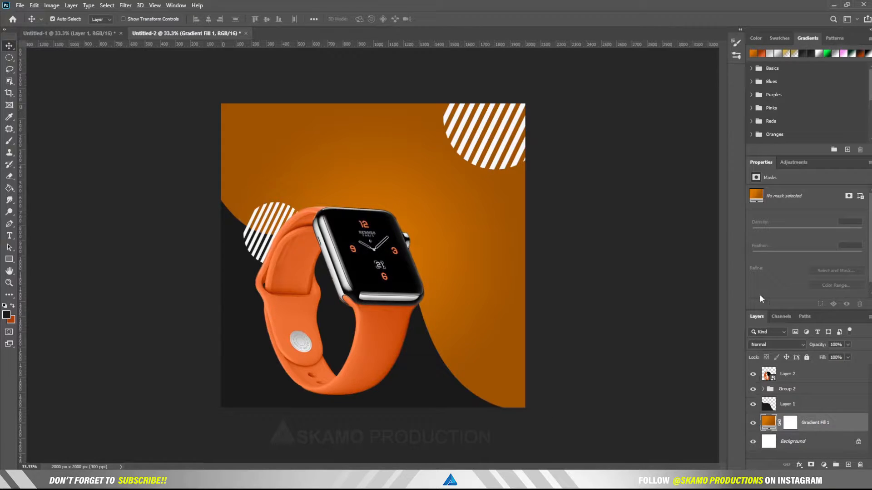
pyautogui.doubleClick(768, 423)
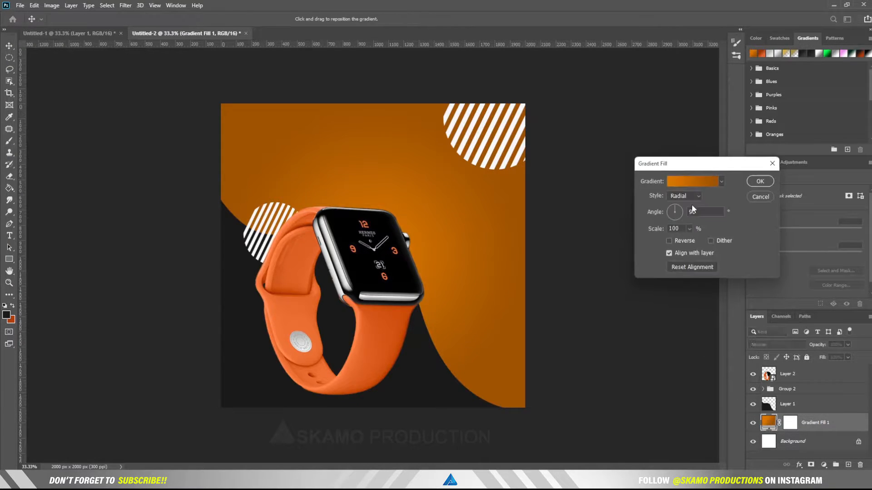
pyautogui.click(691, 182)
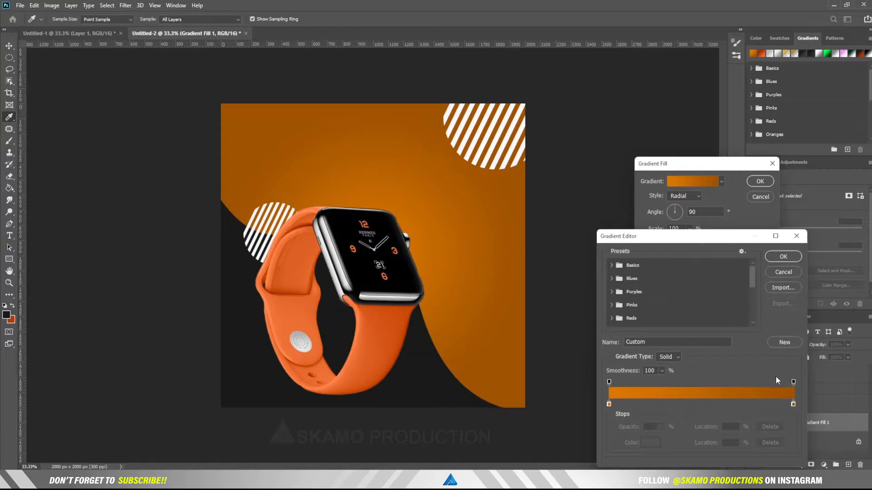
pyautogui.click(793, 404)
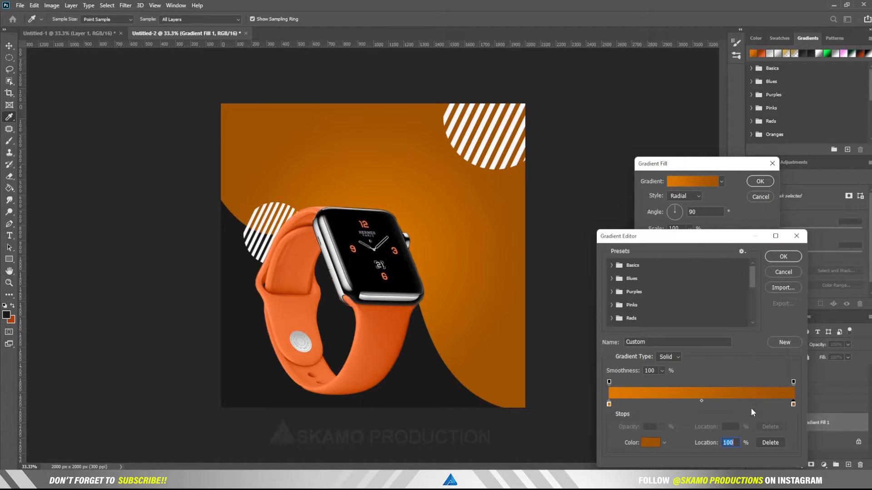
pyautogui.click(648, 444)
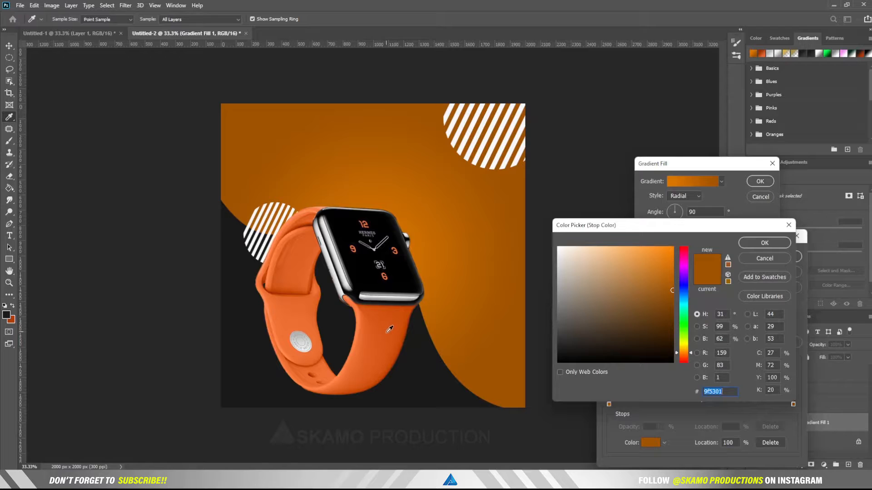
pyautogui.click(273, 289)
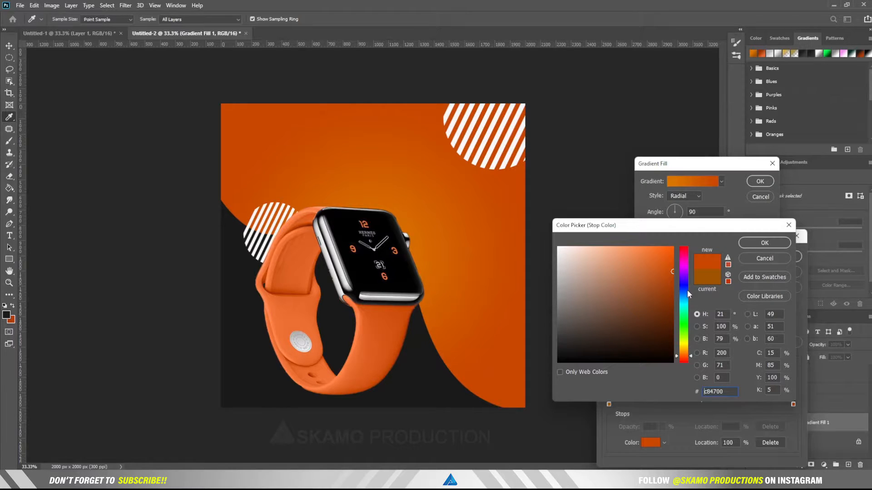
pyautogui.moveTo(673, 271); pyautogui.dragTo(673, 281)
pyautogui.click(781, 243)
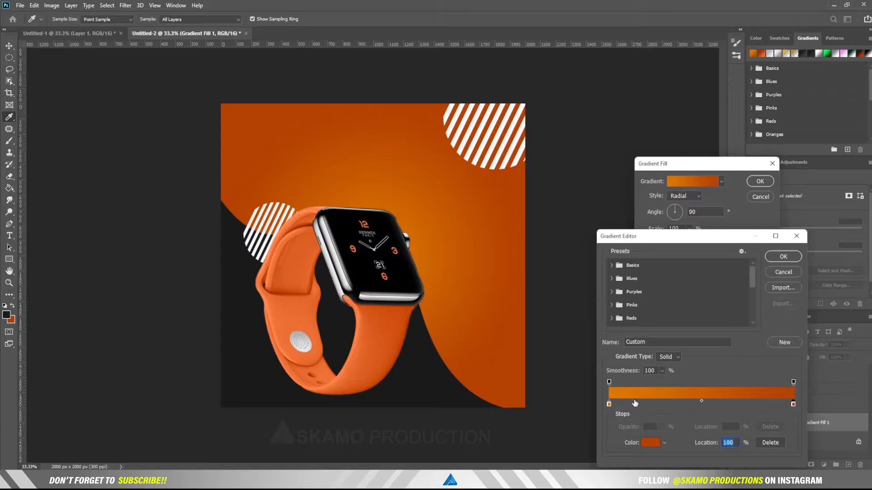
# Step: Set the left colour stop to vivid orange ff8b02 and apply the gradient
pyautogui.click(609, 404)
pyautogui.click(647, 442)
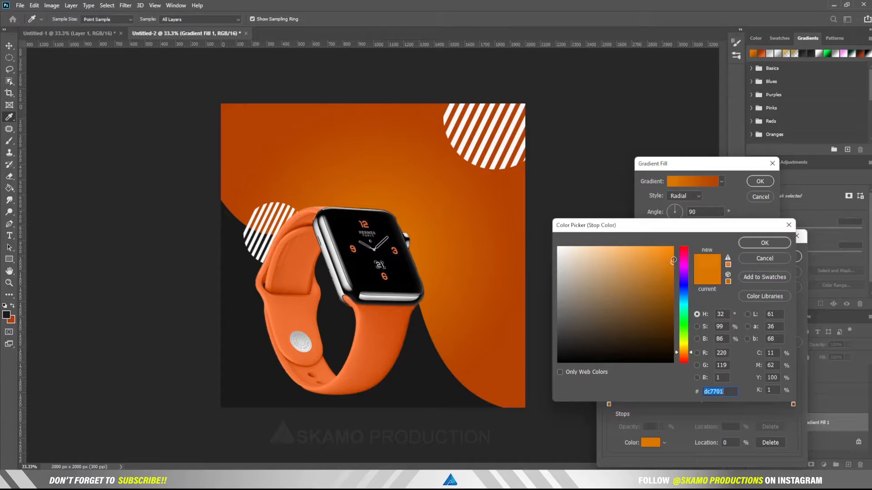
pyautogui.moveTo(673, 259); pyautogui.dragTo(673, 245)
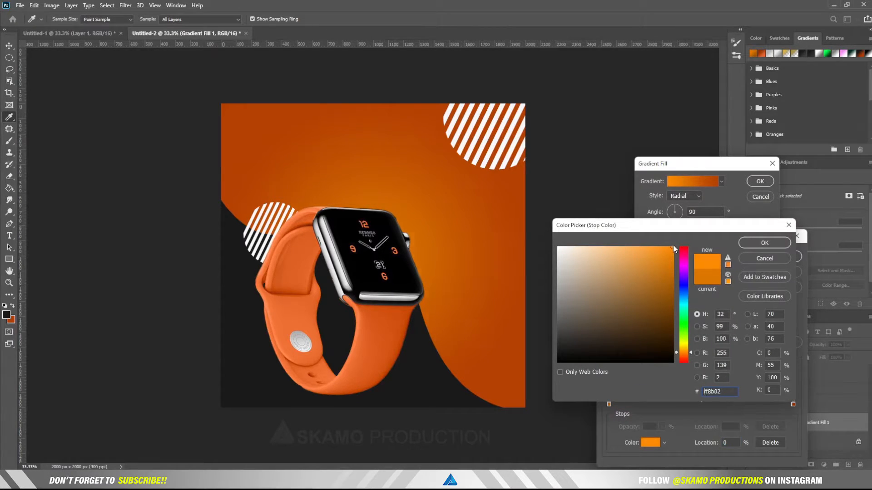
pyautogui.click(766, 243)
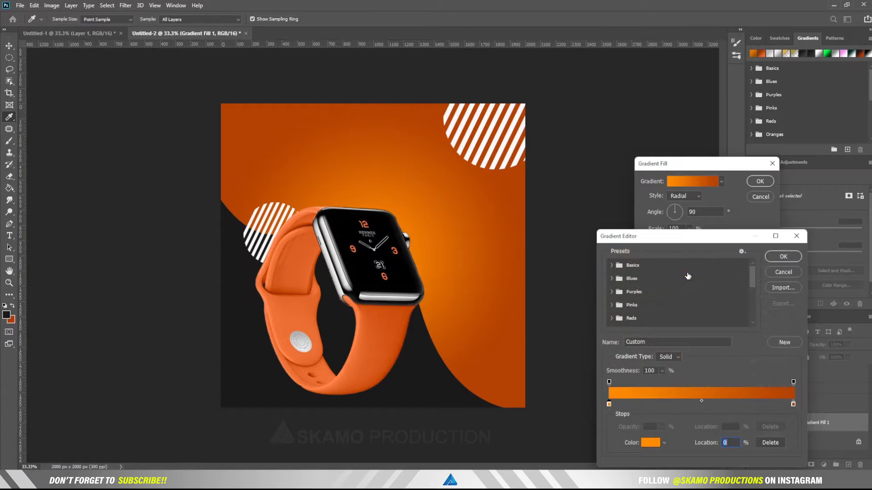
pyautogui.click(785, 257)
pyautogui.click(759, 181)
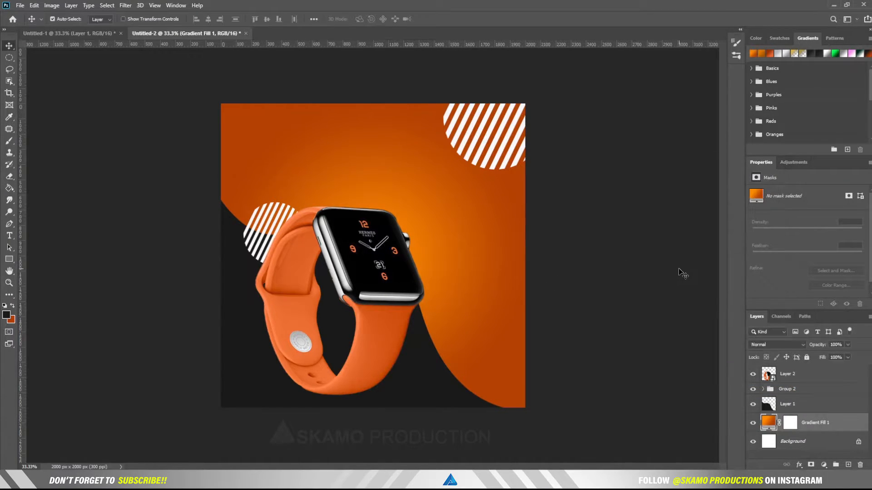
# Step: Draw a small 36 px circle near the top-left corner, above Layer 2
pyautogui.click(803, 375)
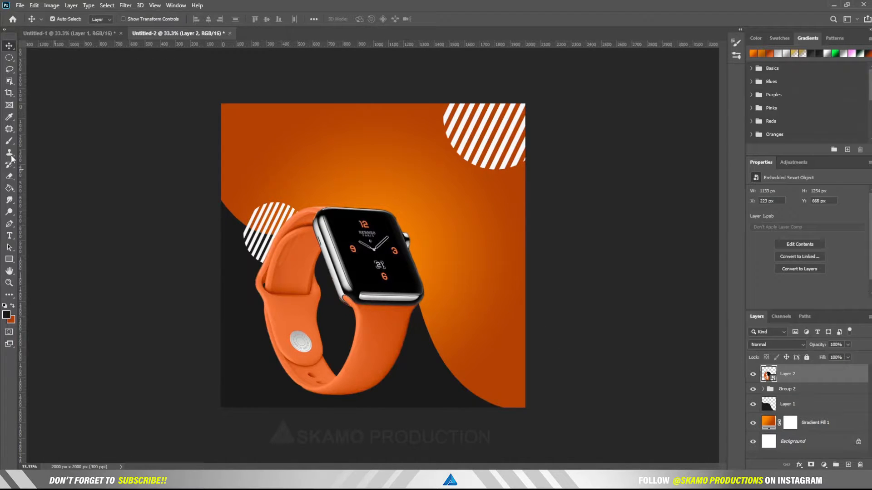
pyautogui.click(10, 258)
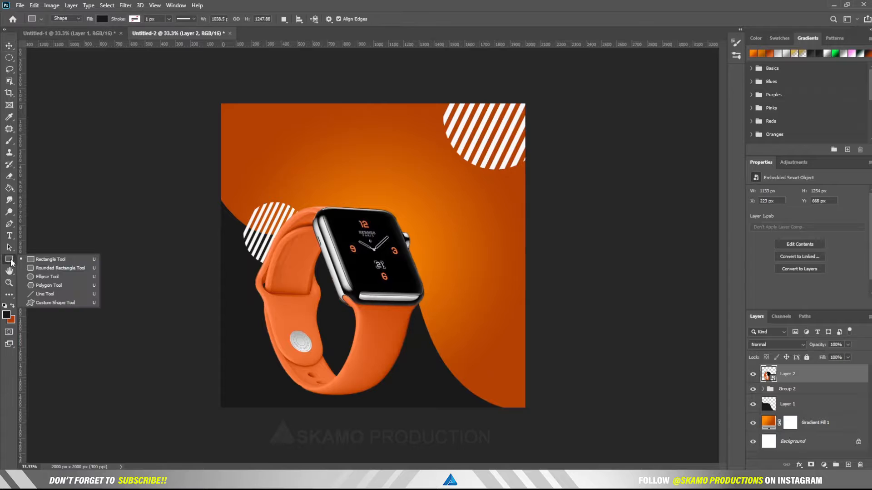
pyautogui.click(53, 276)
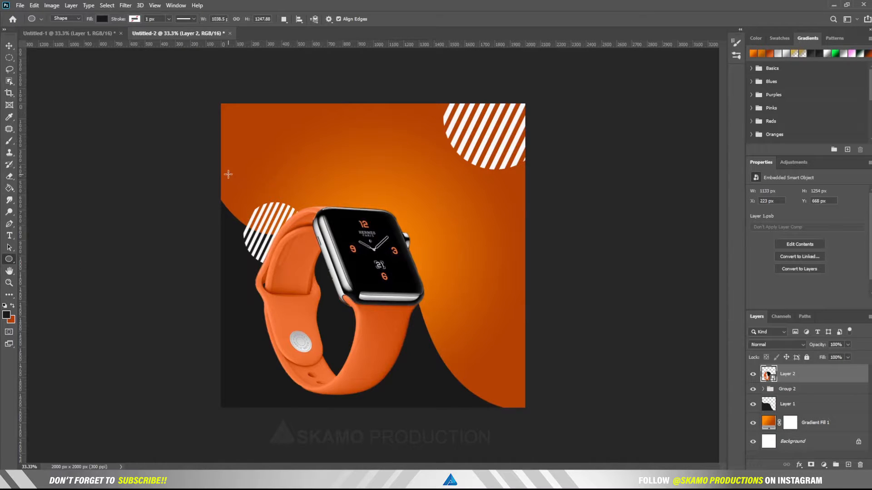
pyautogui.moveTo(237, 122); pyautogui.dragTo(244, 127)
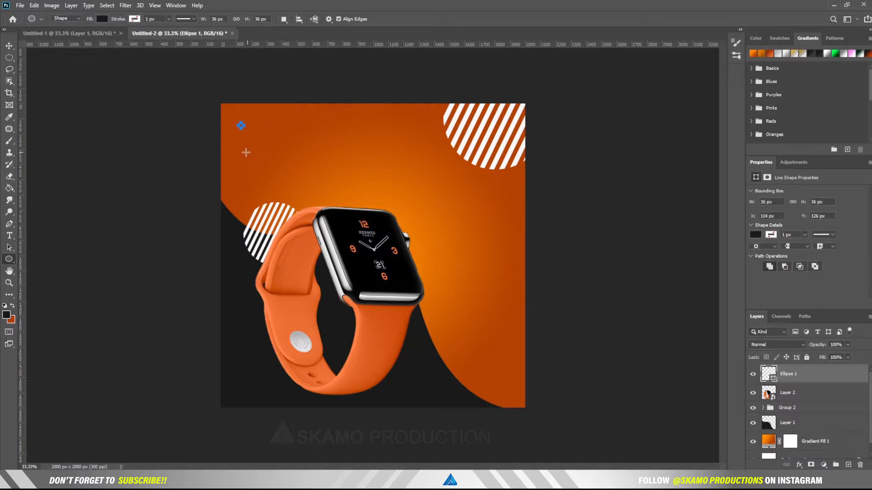
# Step: Fill the dot with white and duplicate it 43 px below itself
pyautogui.click(7, 315)
pyautogui.moveTo(563, 268); pyautogui.dragTo(546, 241)
pyautogui.click(759, 244)
pyautogui.click(102, 19)
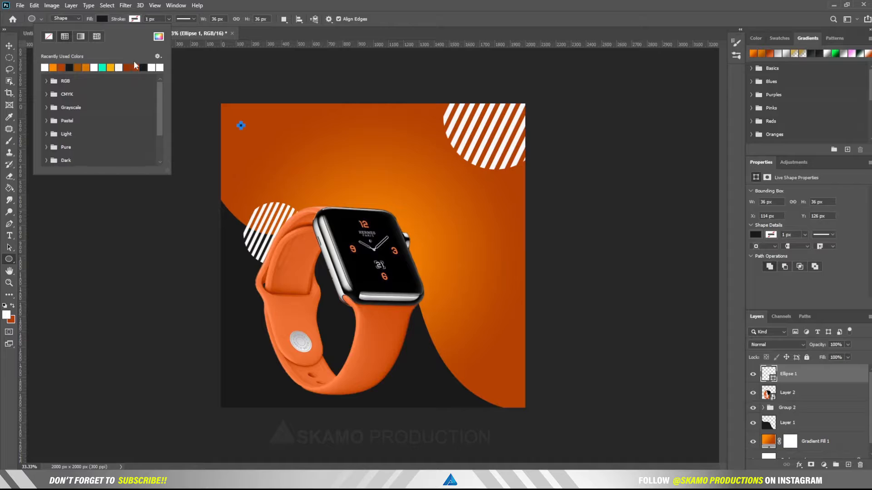
pyautogui.click(158, 67)
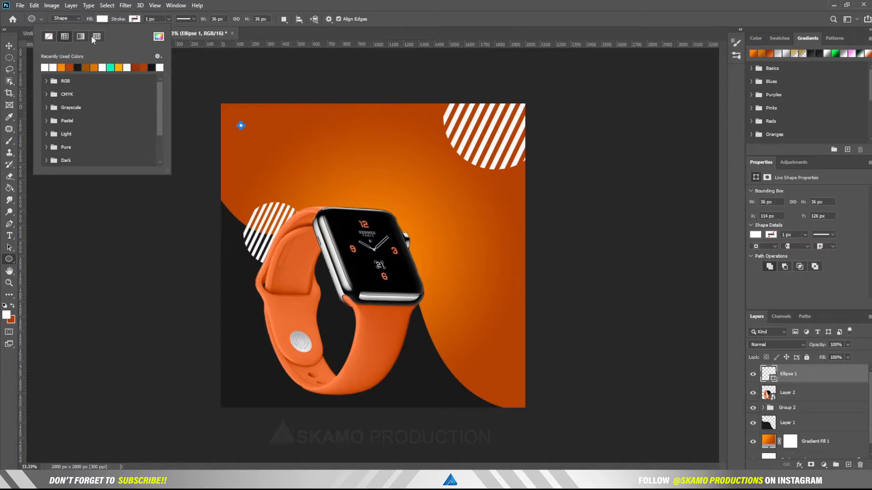
pyautogui.click(291, 35)
pyautogui.click(9, 46)
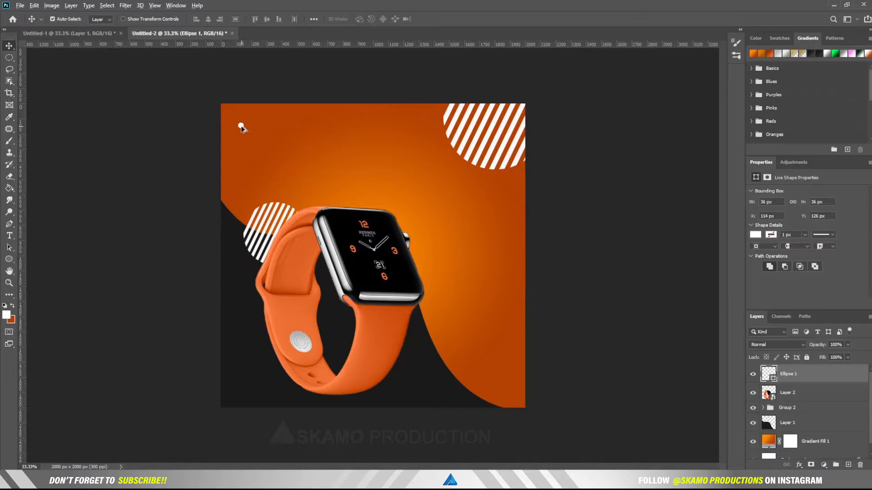
pyautogui.moveTo(242, 128); pyautogui.dragTo(268, 152)
# Step: Complete the 4 × 4 dot grid and gather all the dot layers into Group 3
pyautogui.keyDown('shift'); pyautogui.click(799, 434); pyautogui.keyUp('shift')
pyautogui.hotkey('ctrl', 'z')
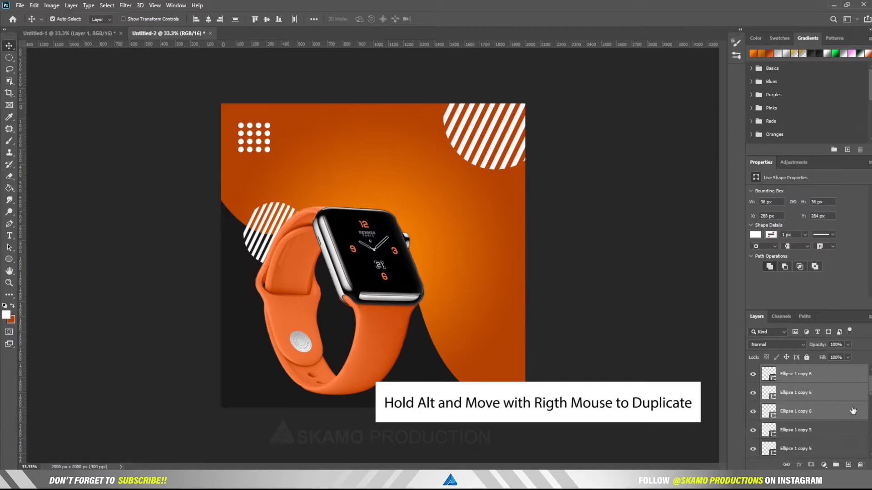
pyautogui.scroll(-3, 839, 409)
pyautogui.scroll(-5, 839, 409)
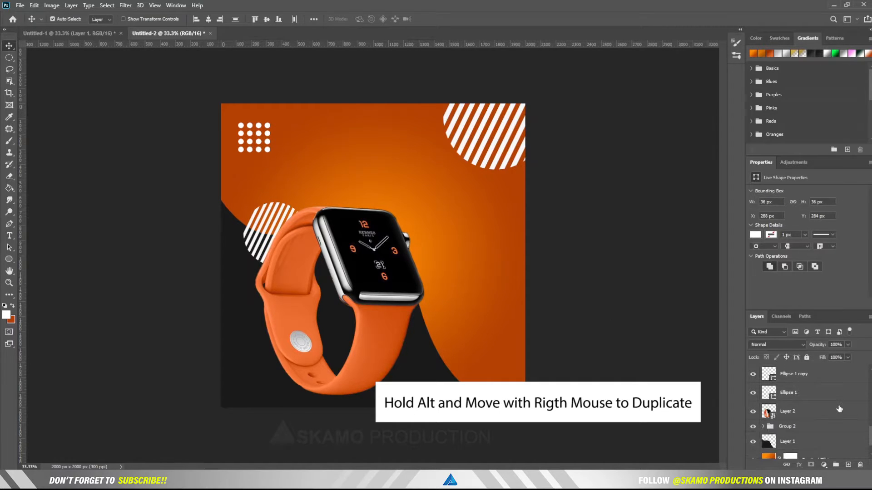
pyautogui.keyDown('shift'); pyautogui.click(808, 397); pyautogui.keyUp('shift')
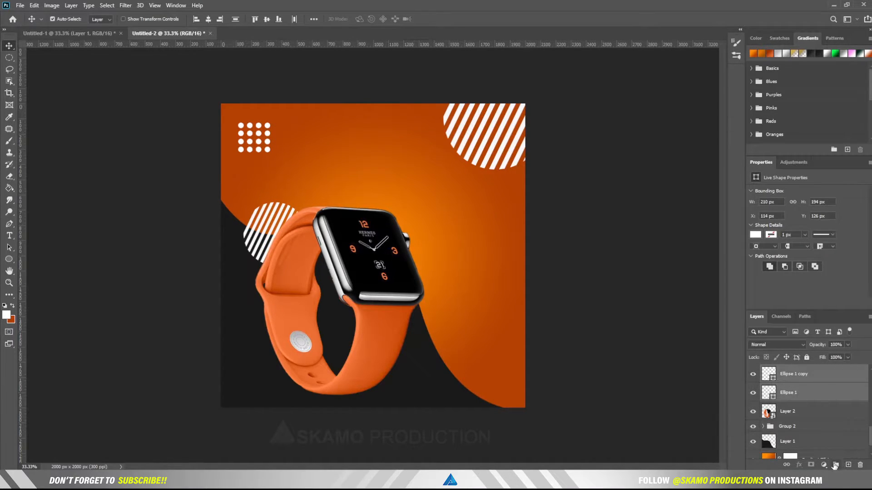
pyautogui.click(835, 465)
pyautogui.click(752, 371)
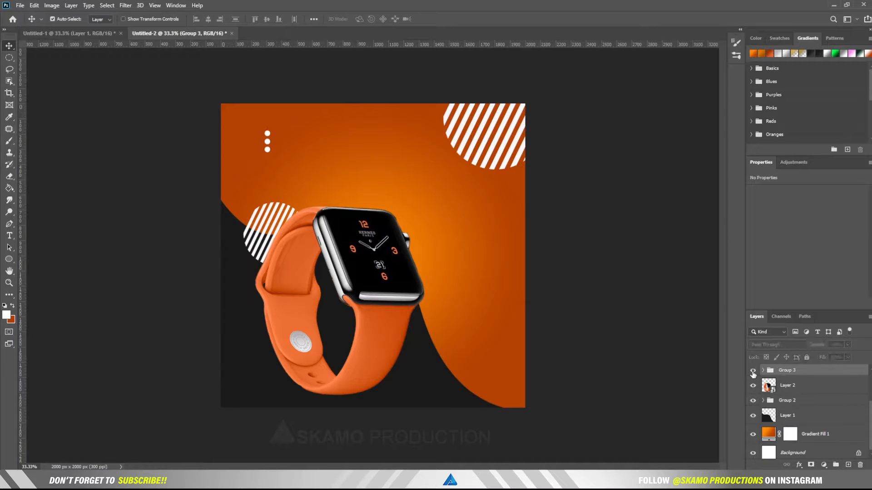
pyautogui.scroll(3, 784, 397)
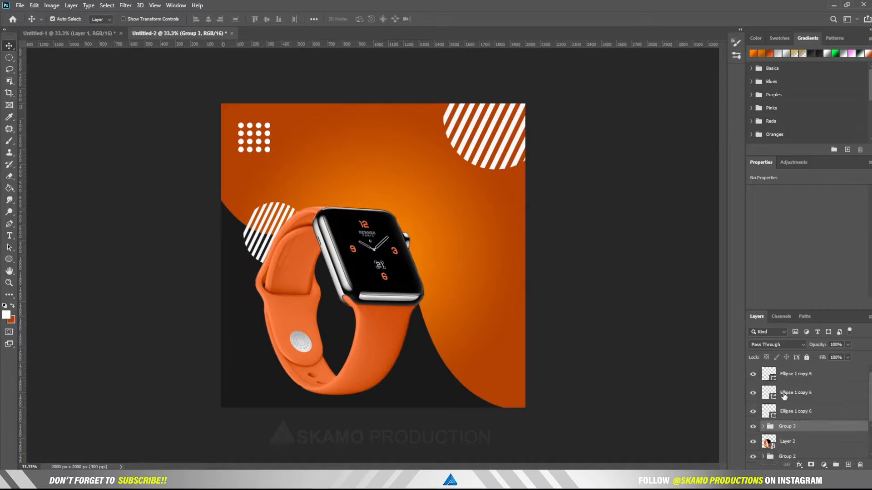
pyautogui.click(765, 373)
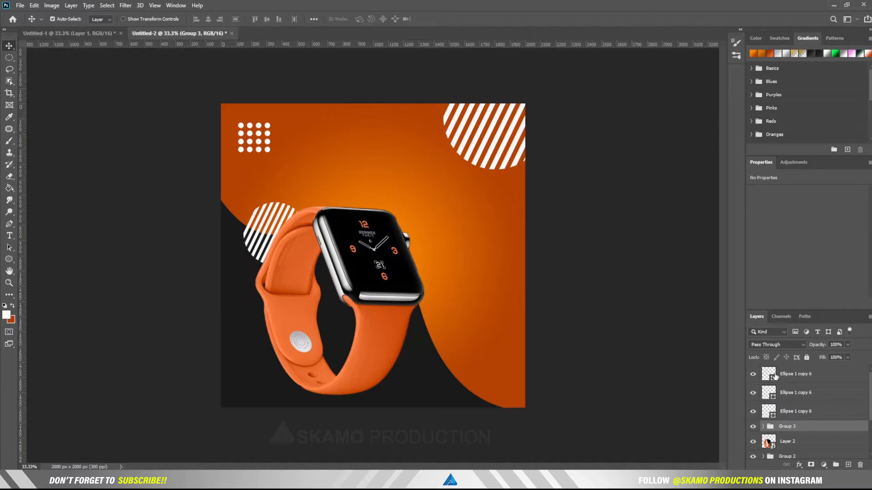
pyautogui.keyDown('shift'); pyautogui.click(792, 414); pyautogui.keyUp('shift')
pyautogui.moveTo(793, 413); pyautogui.dragTo(791, 426)
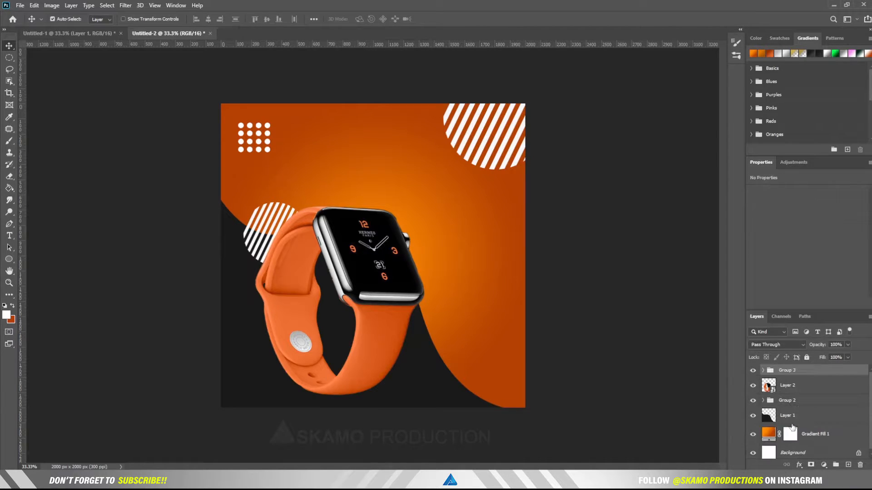
pyautogui.click(753, 371)
# Step: Scale Group 3 to about 79% and place a duplicate in the bottom-left corner
pyautogui.hotkey('ctrl', 't')
pyautogui.moveTo(274, 155); pyautogui.dragTo(245, 129)
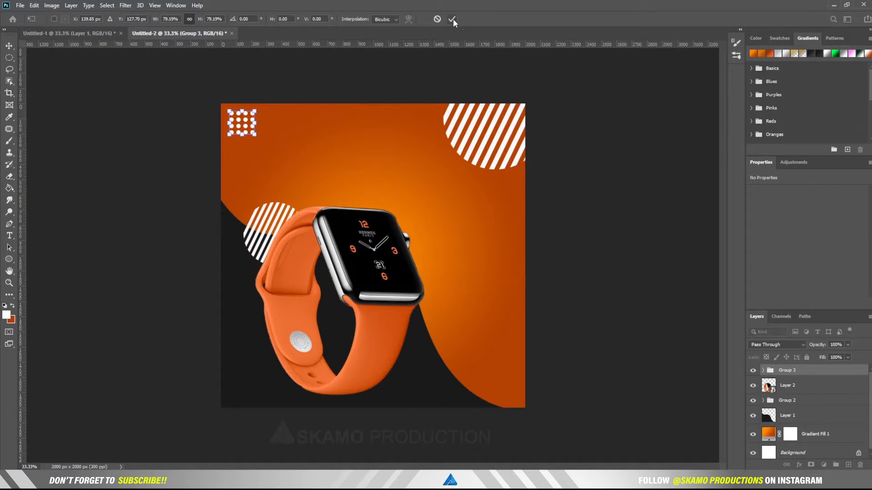
pyautogui.click(453, 19)
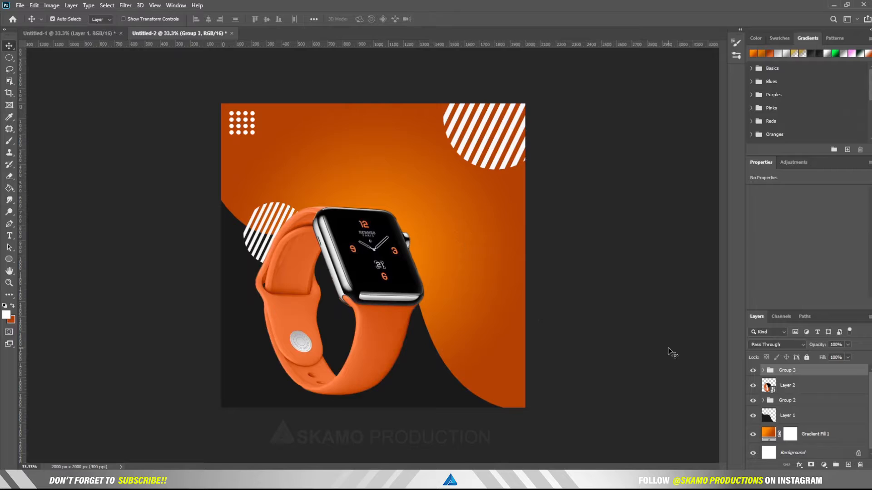
pyautogui.moveTo(833, 371); pyautogui.dragTo(849, 465)
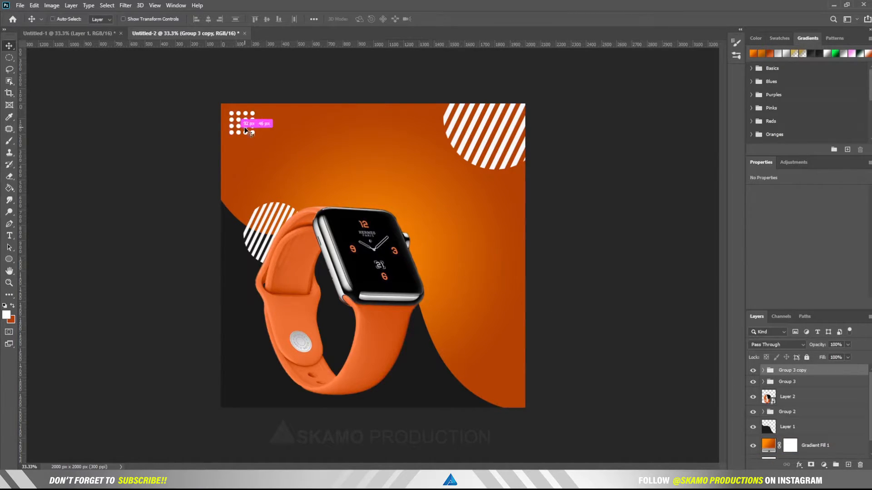
pyautogui.moveTo(245, 137); pyautogui.dragTo(247, 393)
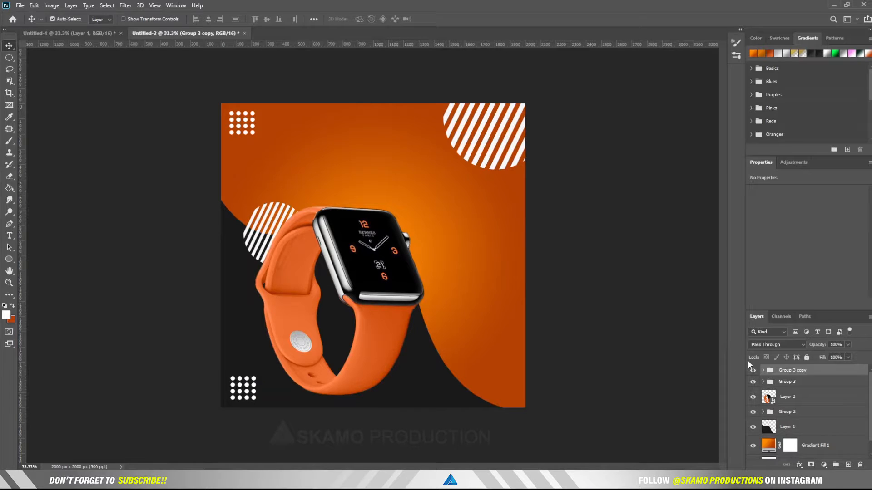
pyautogui.click(9, 223)
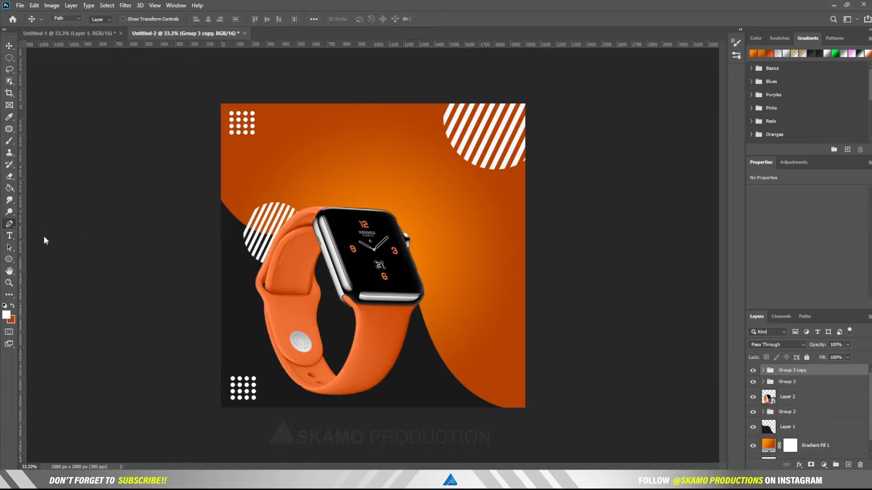
# Step: Draw a four-point zigzag path below the watch
pyautogui.click(415, 353)
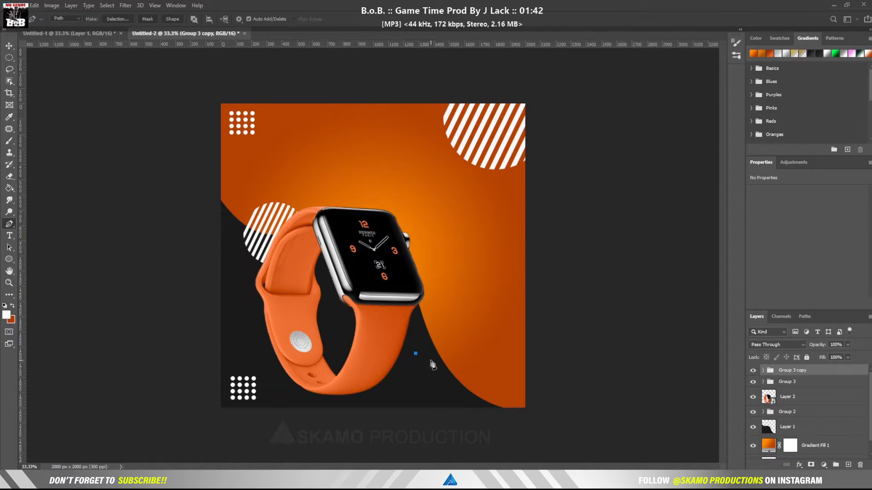
pyautogui.click(431, 360)
pyautogui.click(434, 347)
pyautogui.click(451, 349)
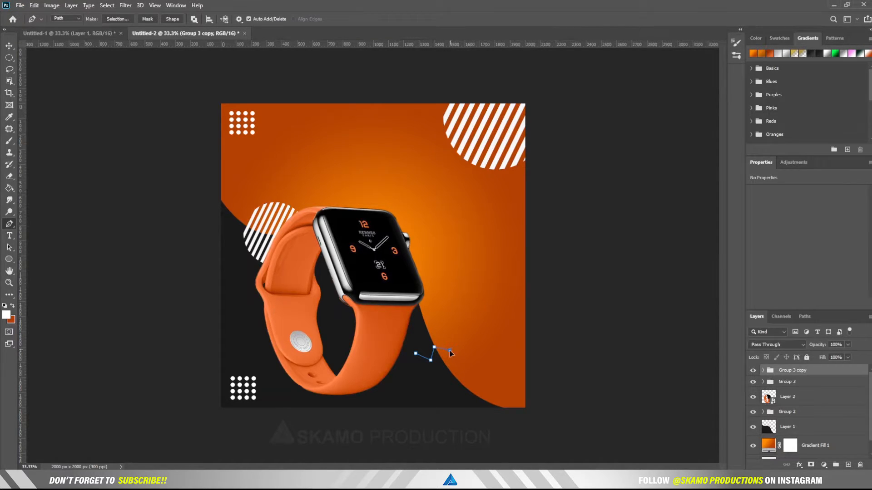
# Step: Stroke the zigzag path with a white brush on a new Layer 3
pyautogui.rightClick(433, 353)
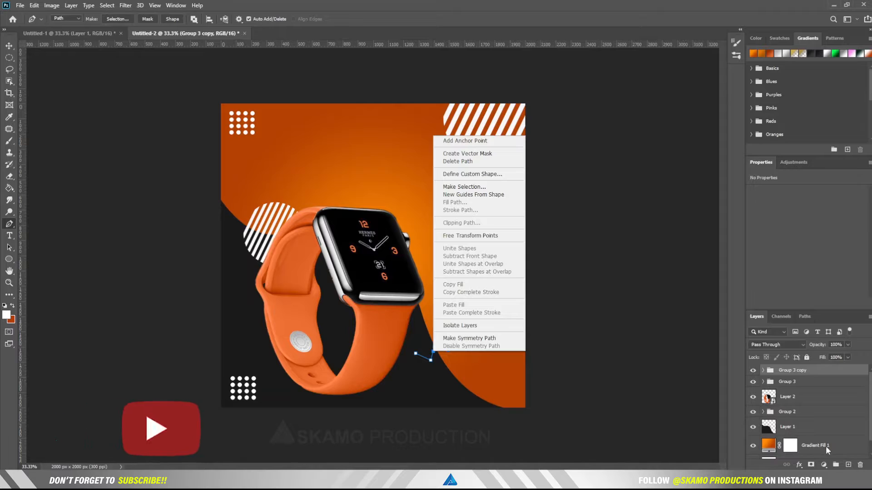
pyautogui.click(848, 465)
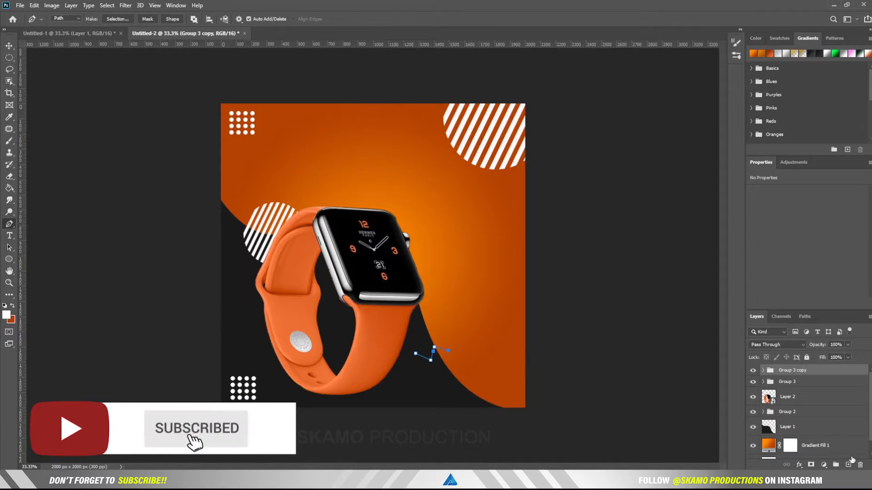
pyautogui.click(848, 464)
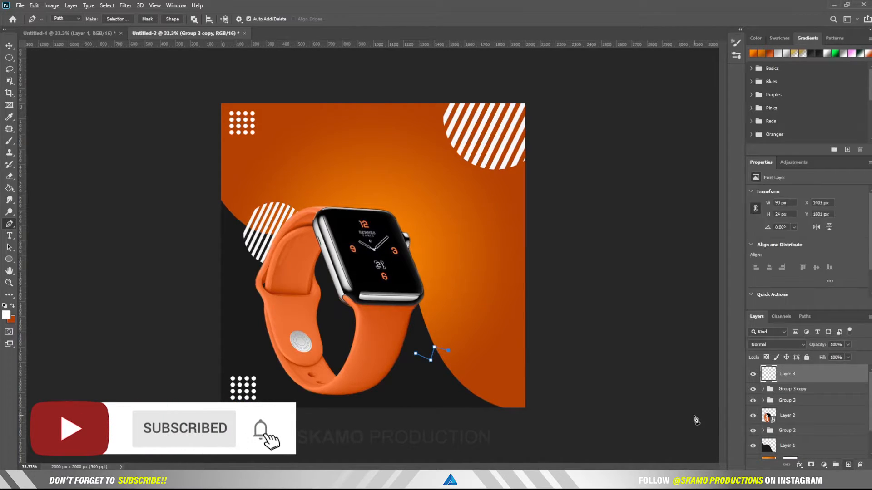
pyautogui.rightClick(431, 356)
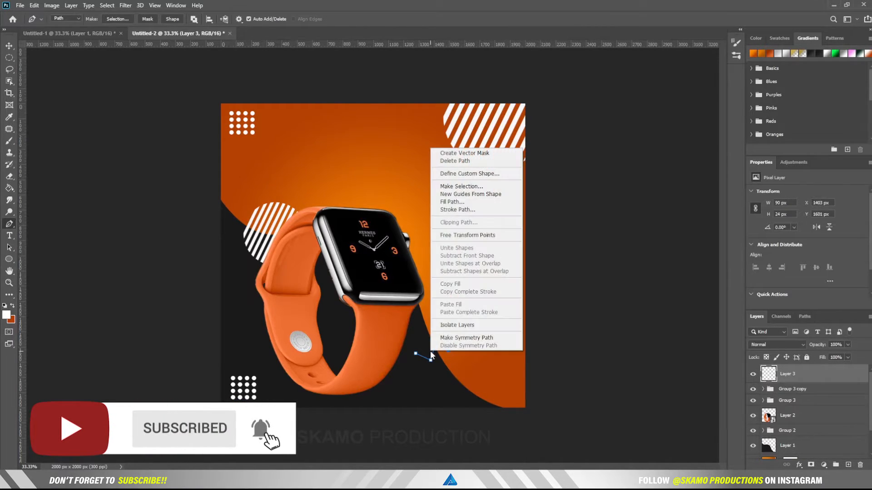
pyautogui.click(456, 210)
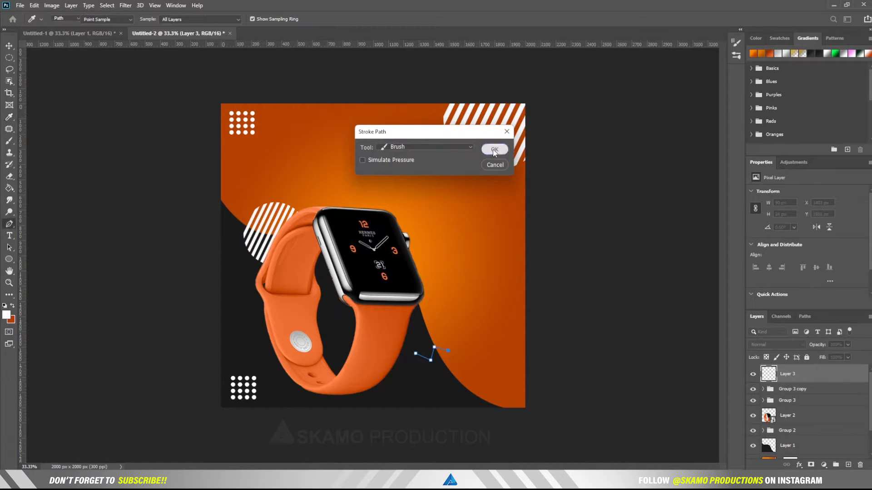
pyautogui.click(494, 150)
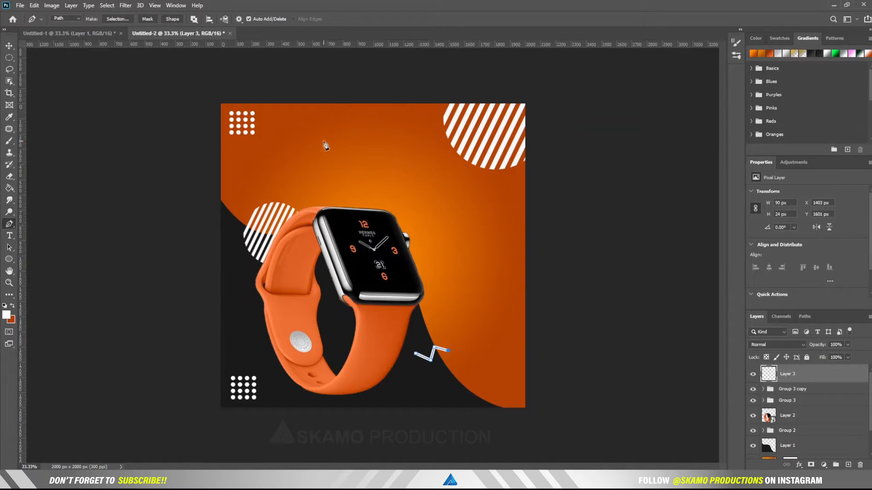
pyautogui.click(9, 46)
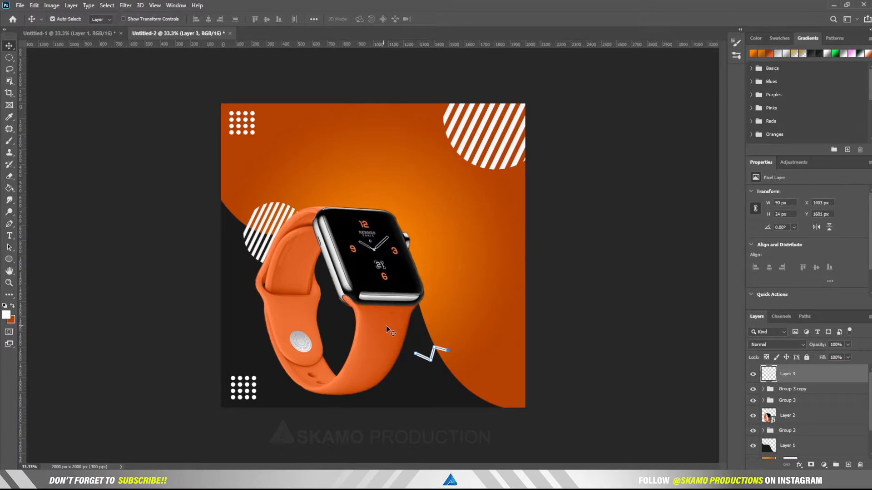
# Step: Duplicate the zigzag, nudge the copy left, scale both to about 59%, and group them as Group 4
pyautogui.press('Return')
pyautogui.moveTo(437, 365); pyautogui.dragTo(438, 369)
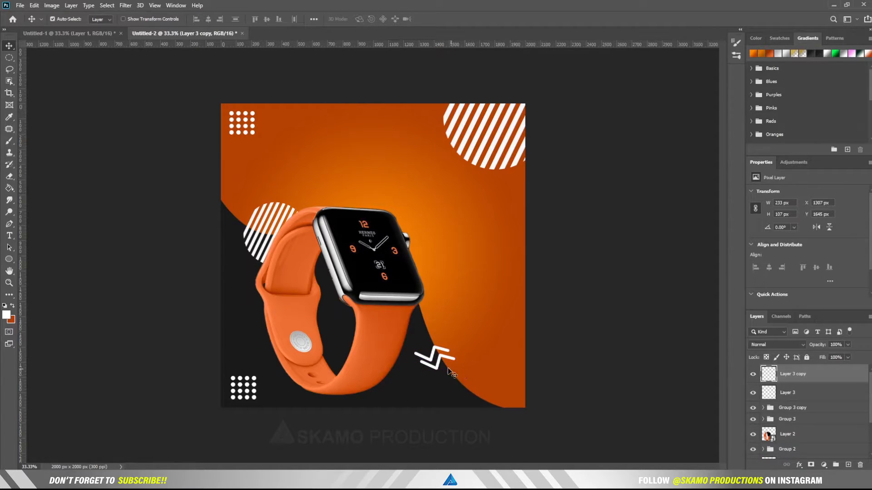
pyautogui.press('Left')
pyautogui.press('Left')
pyautogui.press('Left')
pyautogui.press('Left')
pyautogui.press('Left')
pyautogui.press('Left')
pyautogui.press('Left')
pyautogui.press('Left')
pyautogui.press('Left')
pyautogui.keyDown('ctrl'); pyautogui.click(802, 393); pyautogui.keyUp('ctrl')
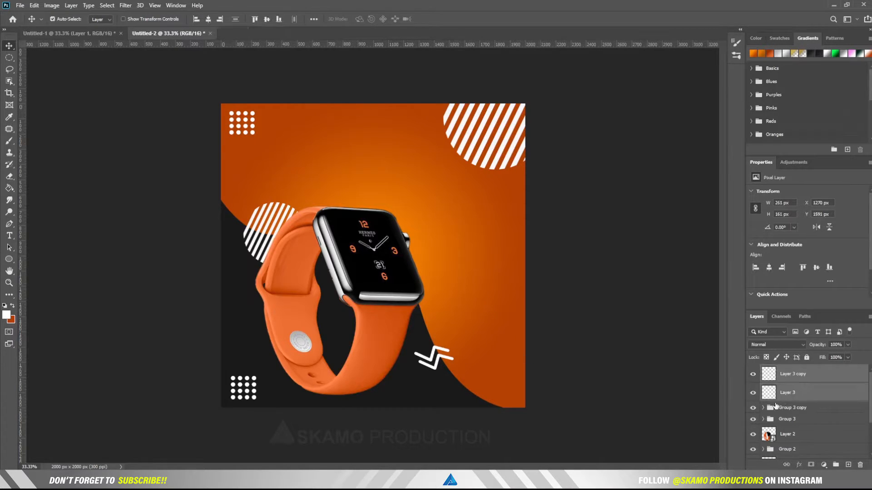
pyautogui.hotkey('ctrl', 't')
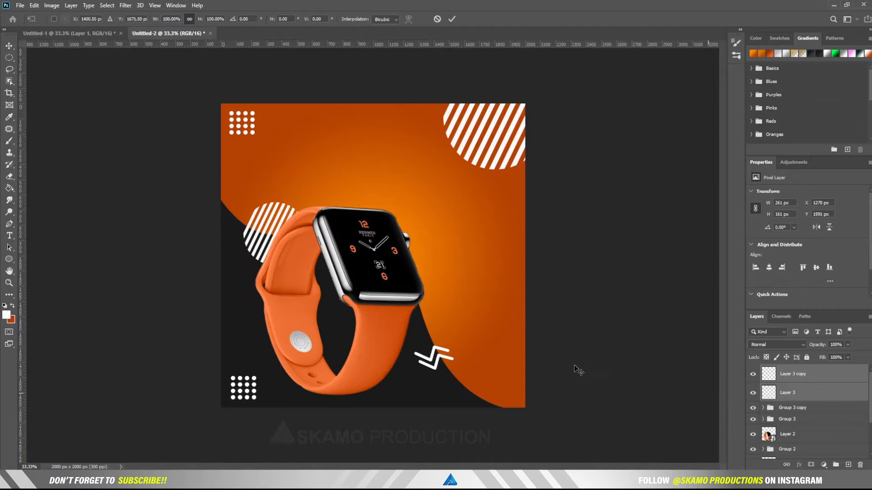
pyautogui.moveTo(456, 358); pyautogui.dragTo(435, 350)
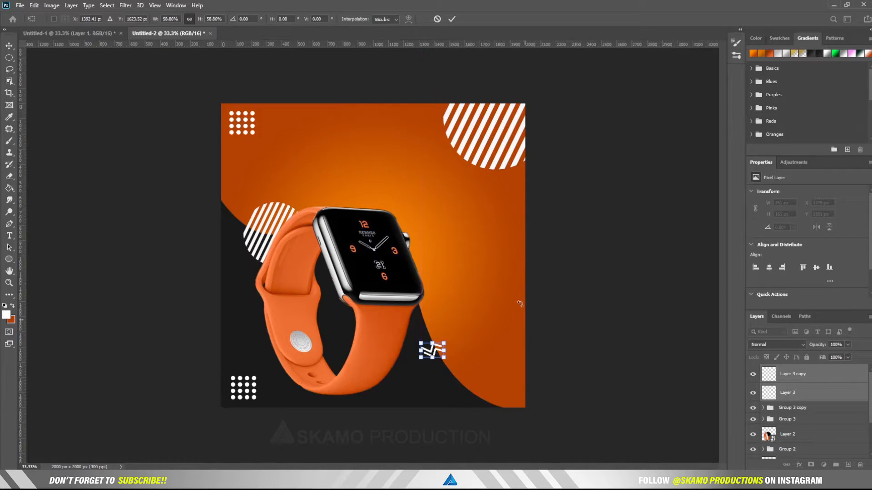
pyautogui.click(452, 19)
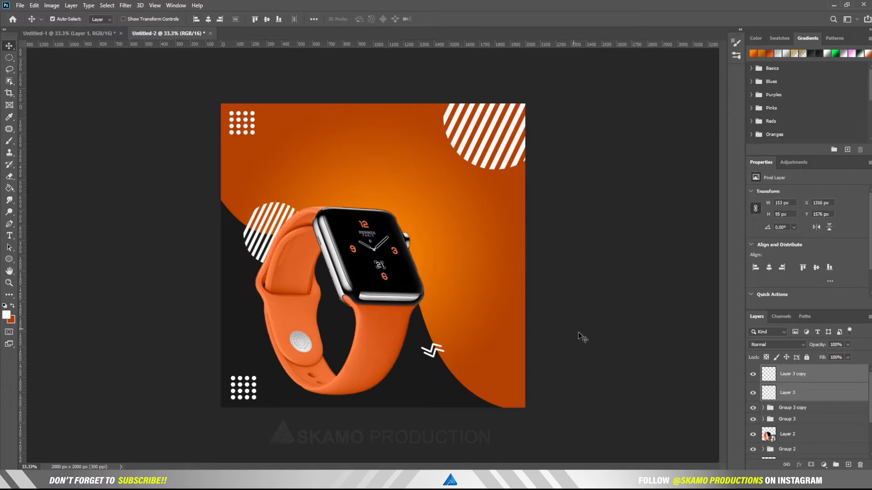
pyautogui.click(836, 465)
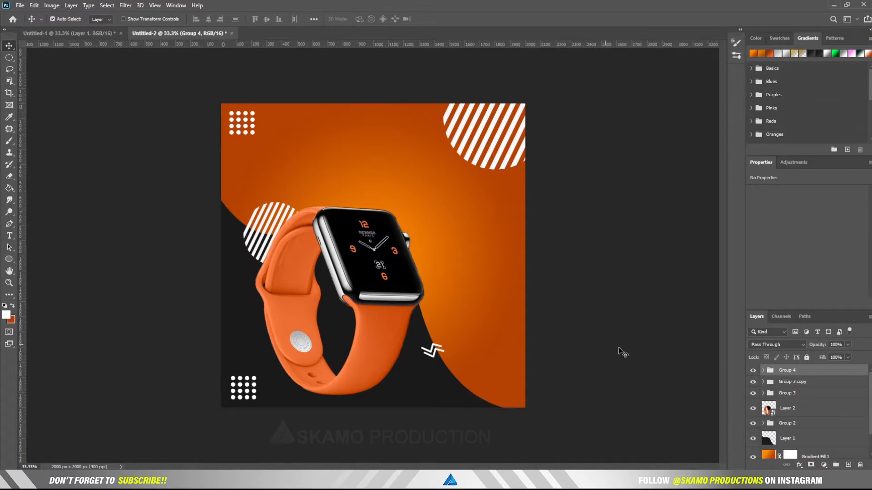
# Step: Toggle the dot grids, the zigzag group and the circle groups to identify them, expanding Group 2
pyautogui.click(753, 382)
pyautogui.click(752, 383)
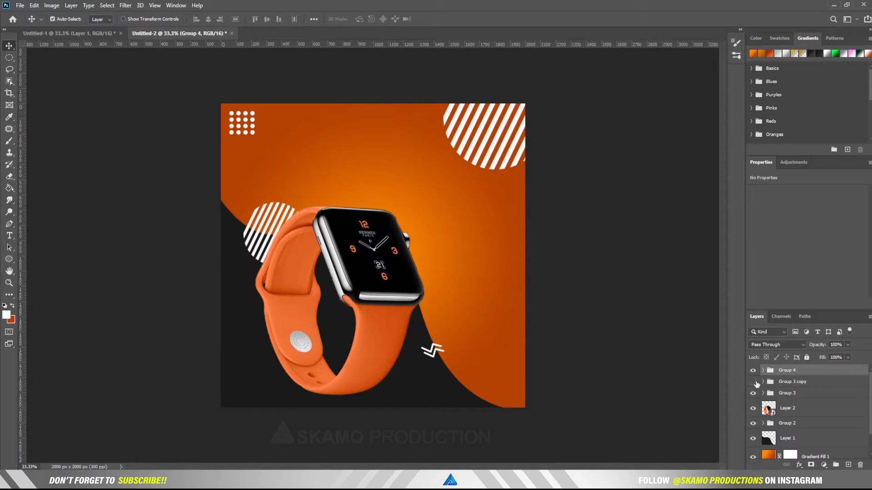
pyautogui.click(753, 382)
pyautogui.click(752, 371)
pyautogui.click(752, 370)
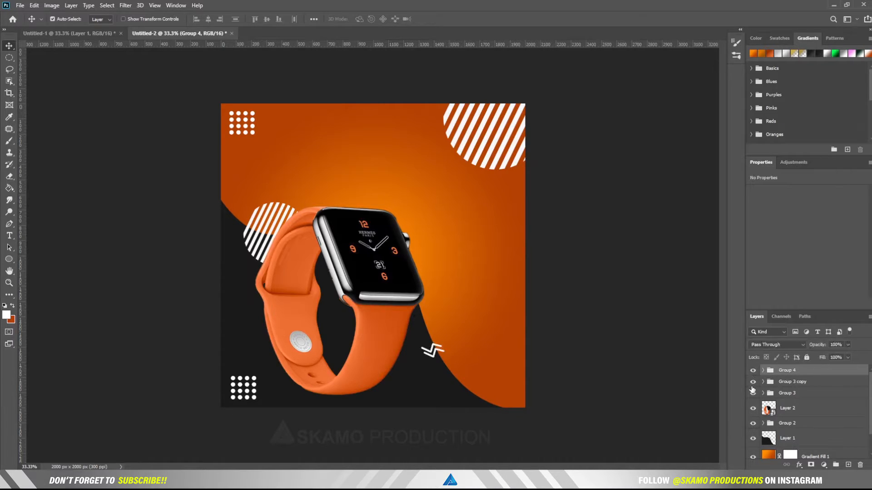
pyautogui.click(753, 394)
pyautogui.click(753, 394)
pyautogui.click(763, 423)
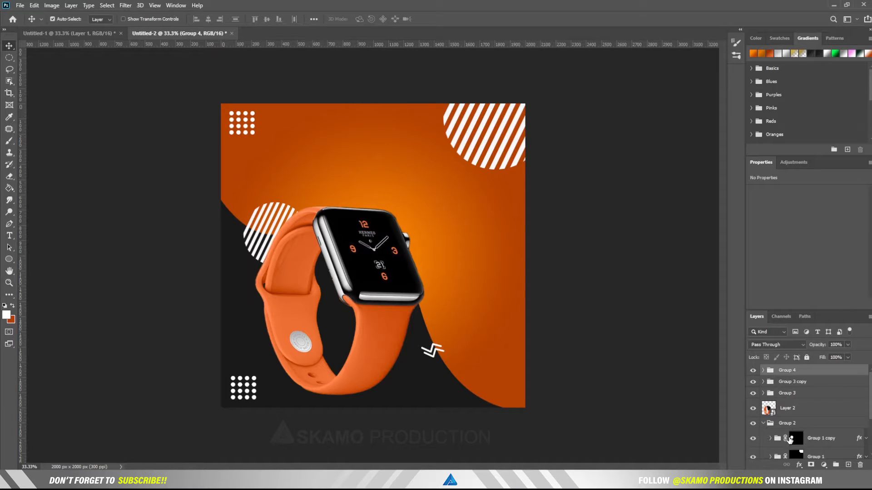
pyautogui.click(752, 439)
pyautogui.click(752, 438)
# Step: Enlarge Group 1's mask to about 115% and shift it up and slightly left
pyautogui.scroll(-1, 772, 427)
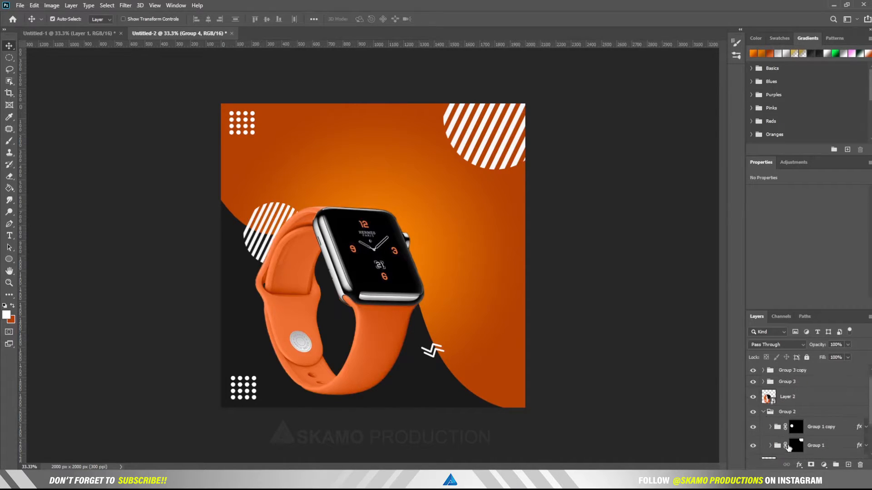
pyautogui.click(795, 434)
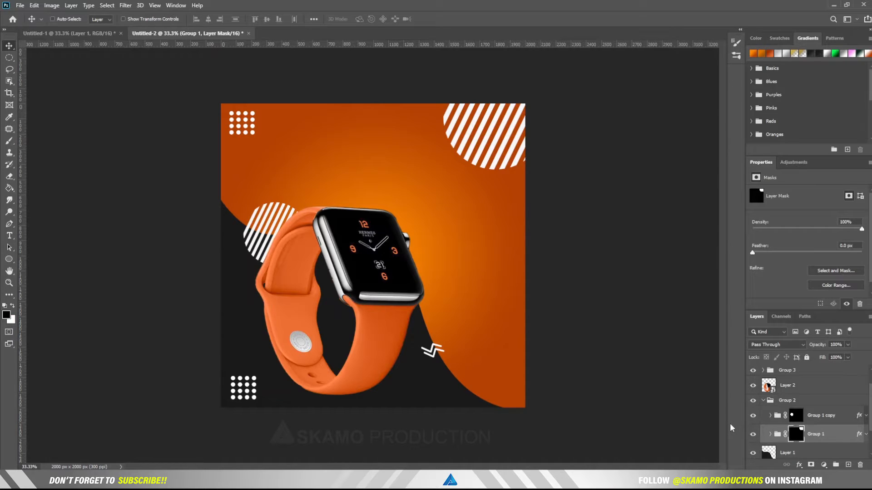
pyautogui.hotkey('ctrl', 't')
pyautogui.moveTo(526, 154)
pyautogui.mouseDown()
pyautogui.moveTo(533, 136)
pyautogui.moveTo(526, 144)
pyautogui.mouseUp()
pyautogui.moveTo(573, 221); pyautogui.dragTo(598, 252)
pyautogui.moveTo(518, 157); pyautogui.dragTo(518, 149)
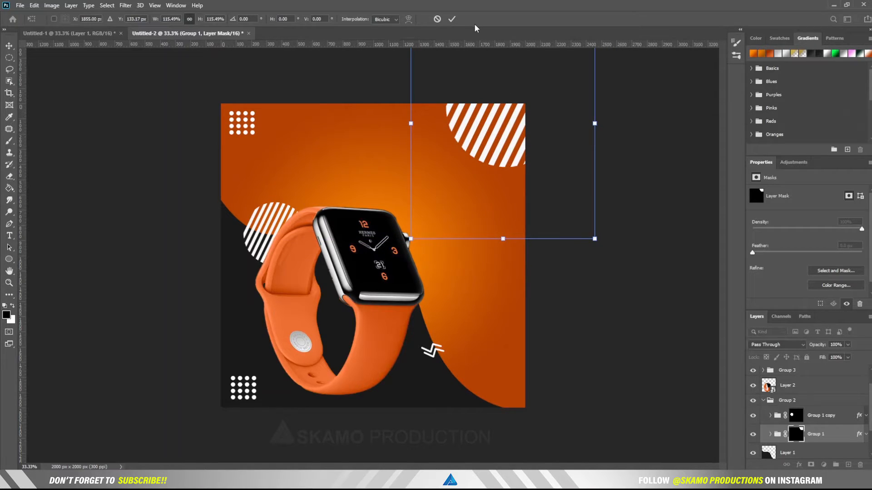
pyautogui.click(452, 20)
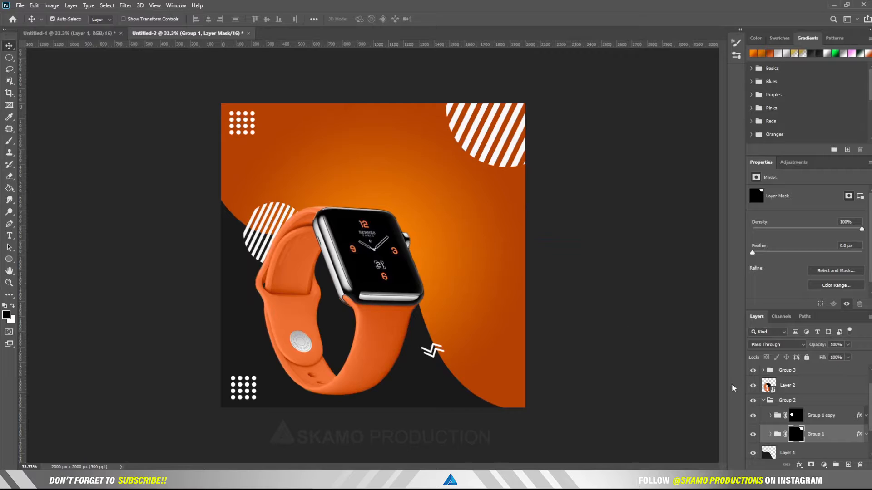
pyautogui.click(765, 401)
pyautogui.click(763, 401)
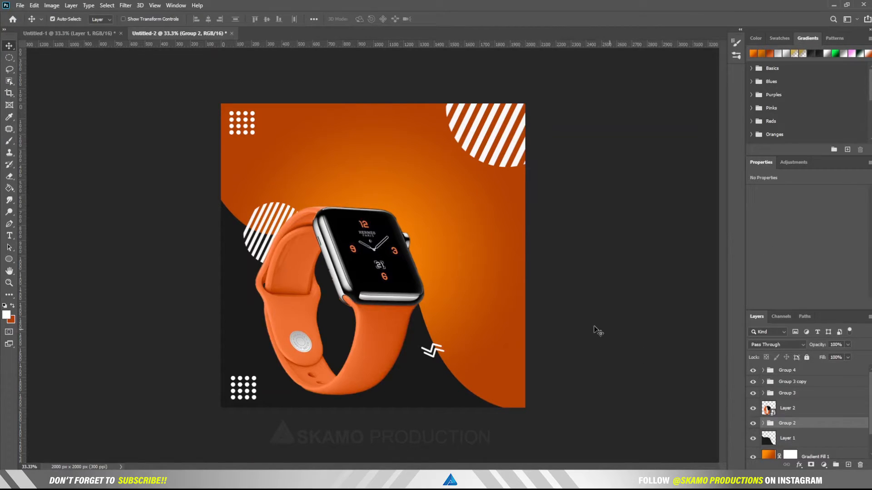
pyautogui.click(773, 373)
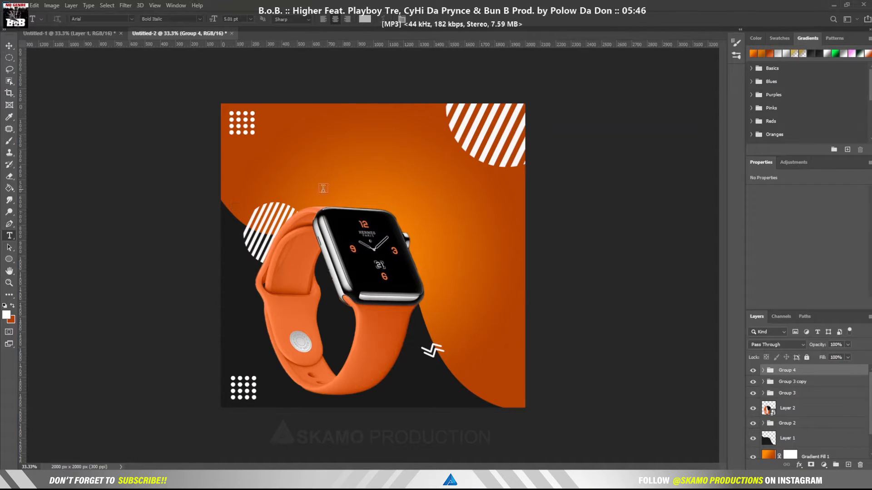
# Step: Create a new text layer above the watch and type NEW ARRIVAL
pyautogui.click(394, 192)
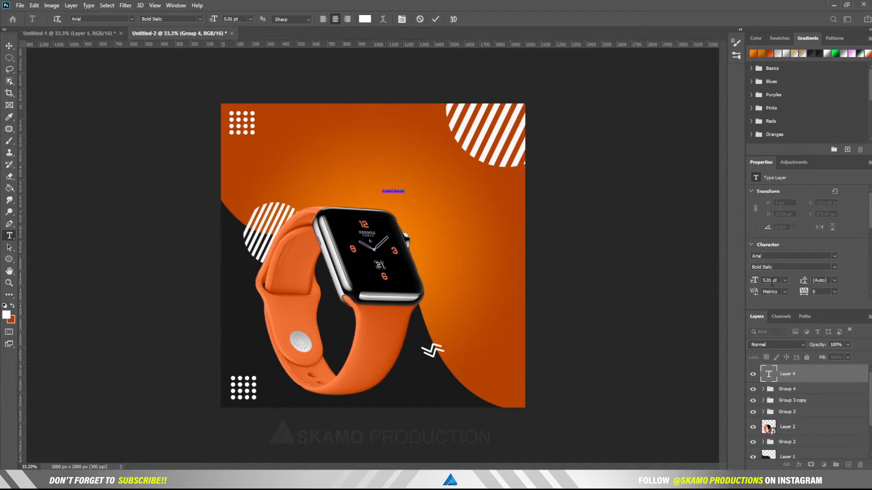
pyautogui.click(763, 281)
pyautogui.write('1')
pyautogui.press('Return')
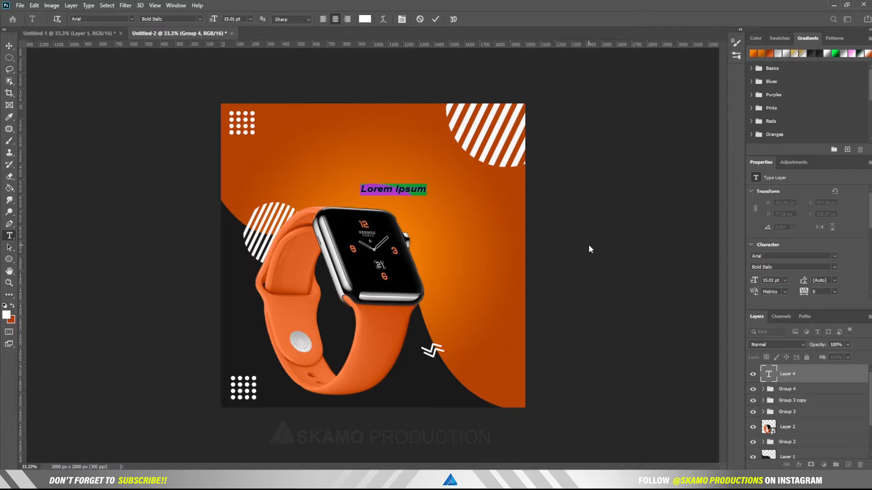
pyautogui.write('NEW')
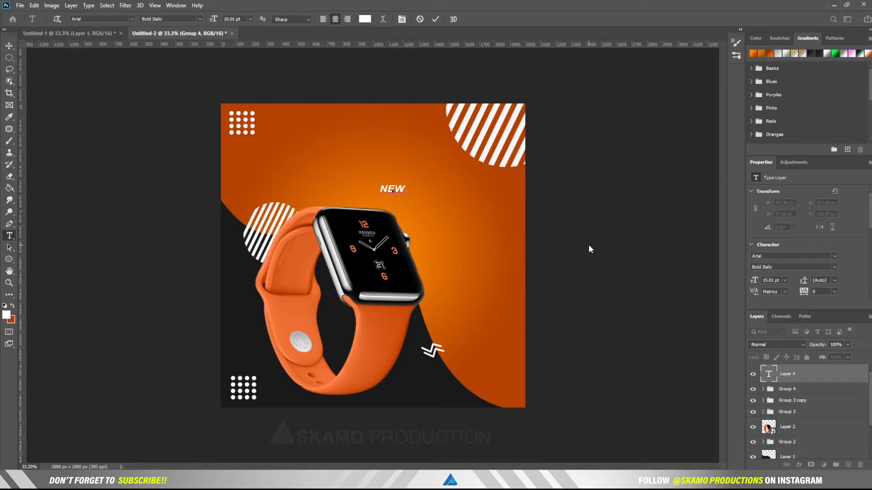
pyautogui.write(' ARRIVAL')
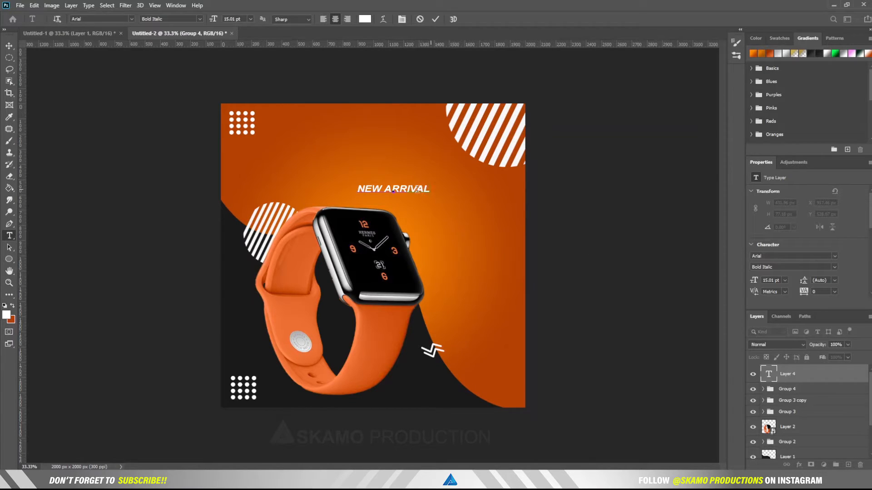
# Step: Make NEW ARRIVAL Arial Bold 8 pt and place it under the top-right striped circle
pyautogui.moveTo(429, 190); pyautogui.dragTo(324, 187)
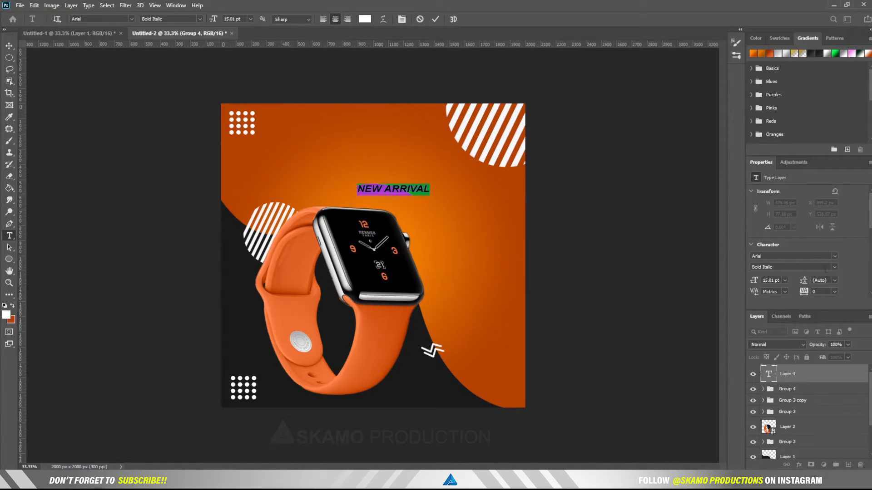
pyautogui.click(834, 268)
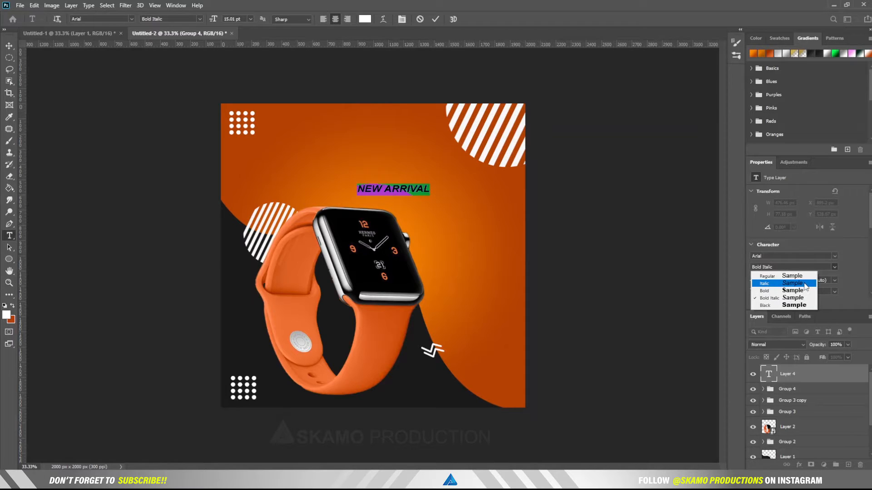
pyautogui.click(806, 291)
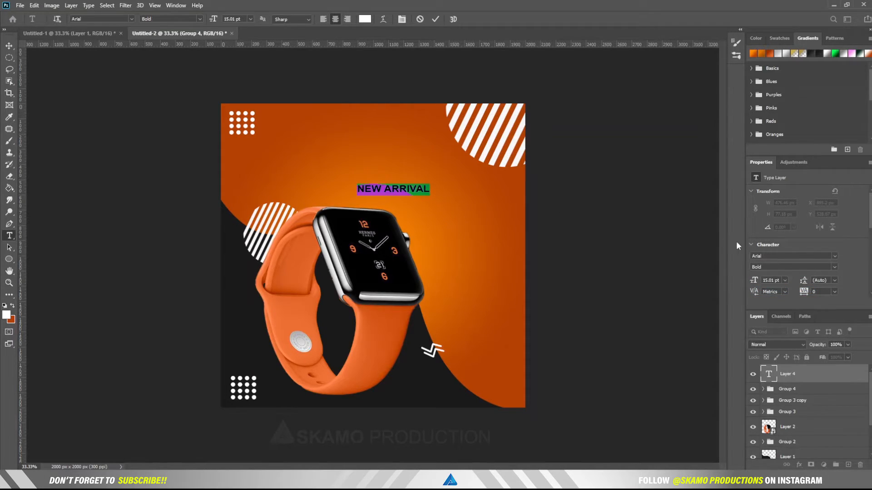
pyautogui.moveTo(753, 282); pyautogui.dragTo(747, 282)
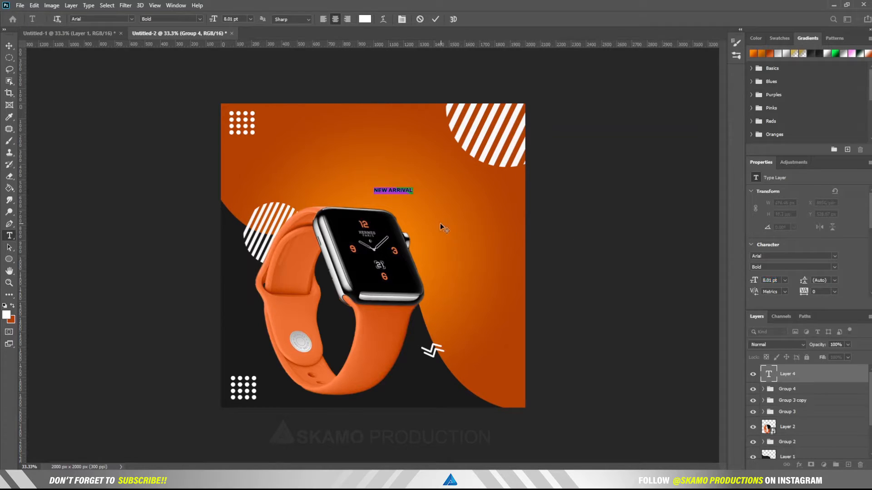
pyautogui.moveTo(427, 217); pyautogui.dragTo(506, 199)
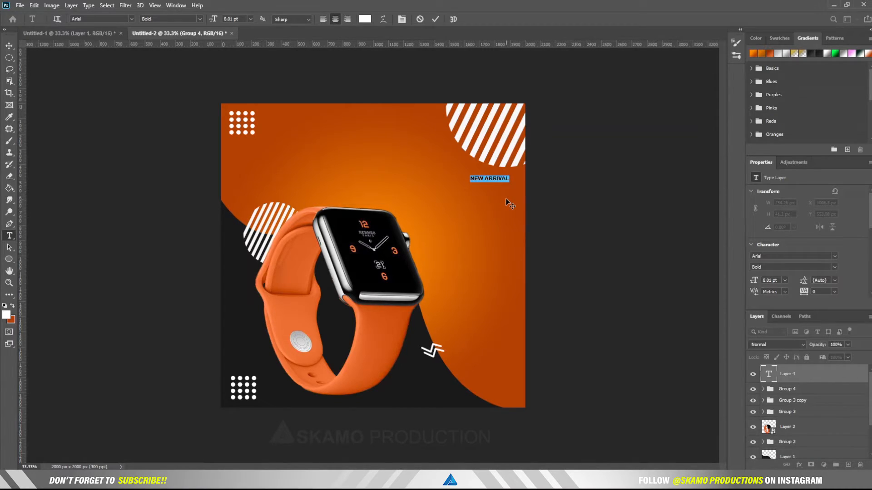
pyautogui.moveTo(505, 199); pyautogui.dragTo(509, 194)
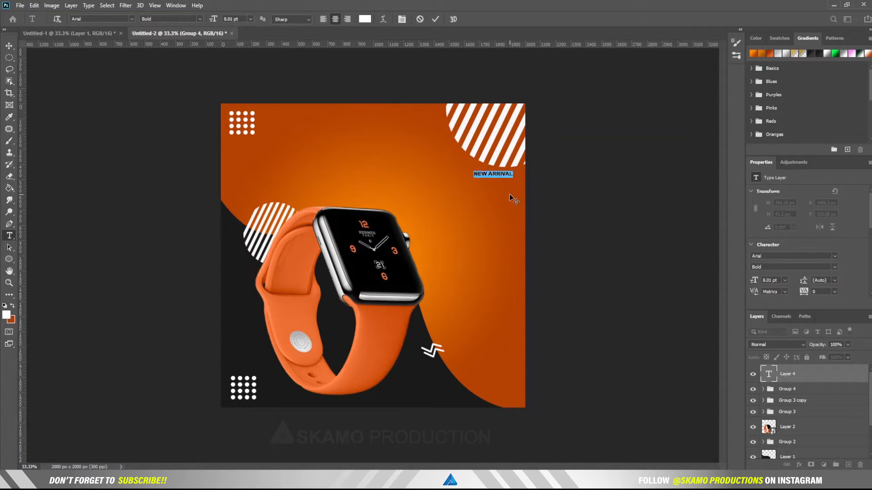
pyautogui.click(436, 19)
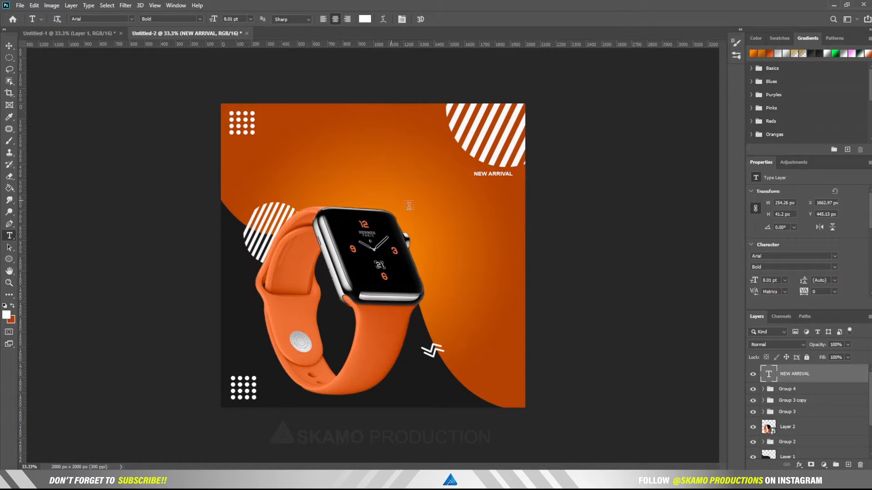
pyautogui.click(390, 201)
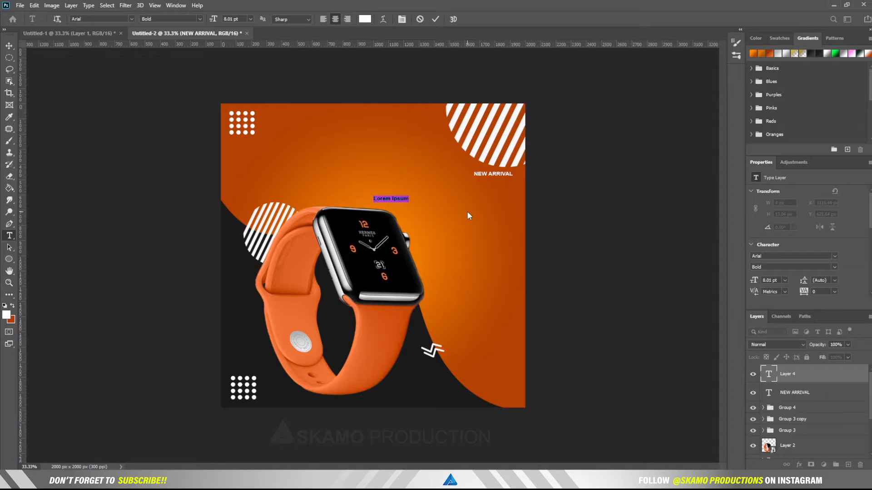
# Step: Type SMART, size it to about 53 pt, and place it under NEW ARRIVAL
pyautogui.write('SMART')
pyautogui.moveTo(402, 195); pyautogui.dragTo(383, 203)
pyautogui.moveTo(753, 280); pyautogui.dragTo(777, 282)
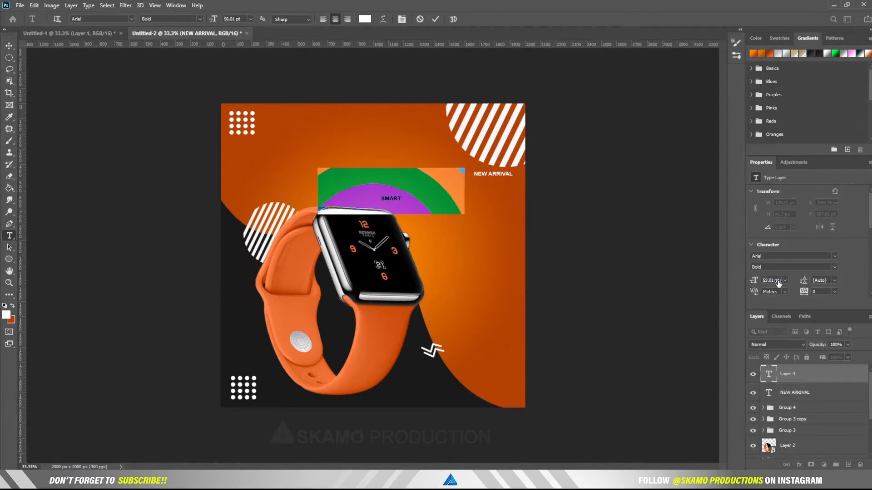
pyautogui.moveTo(453, 255); pyautogui.dragTo(509, 268)
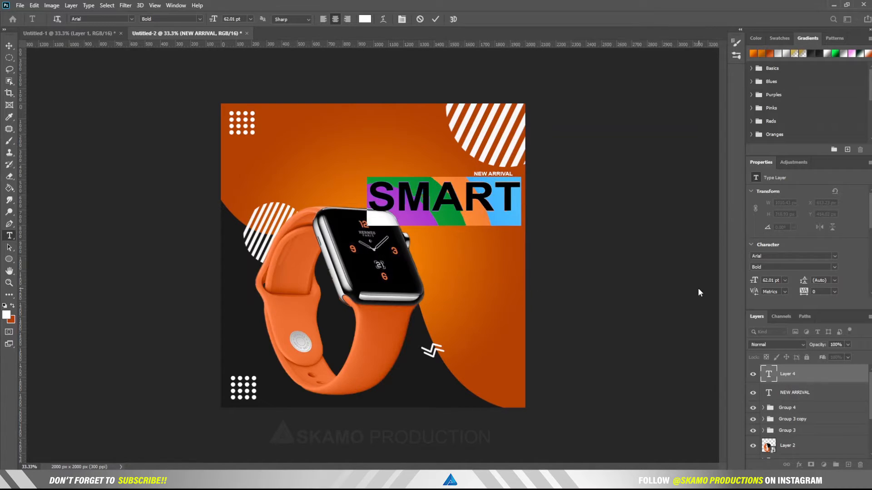
pyautogui.moveTo(755, 280); pyautogui.dragTo(750, 284)
pyautogui.moveTo(505, 266); pyautogui.dragTo(506, 254)
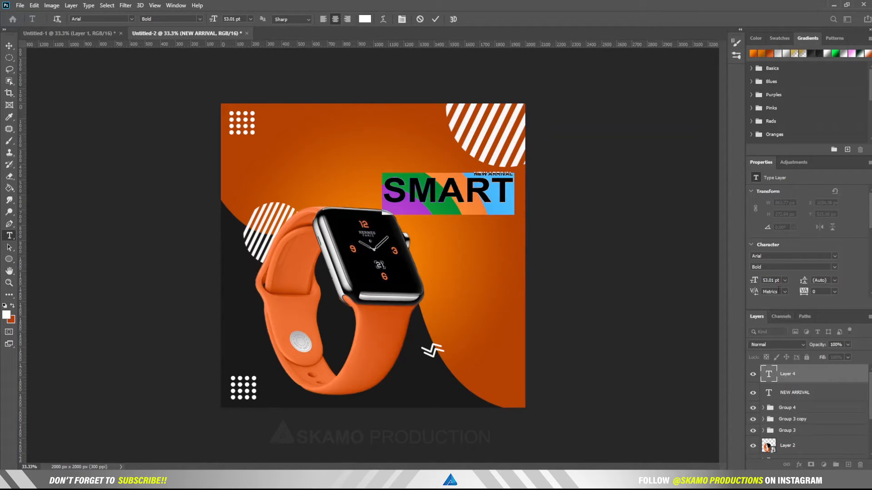
# Step: Set SMART to Bold Italic and bring up its text colour picker
pyautogui.click(833, 268)
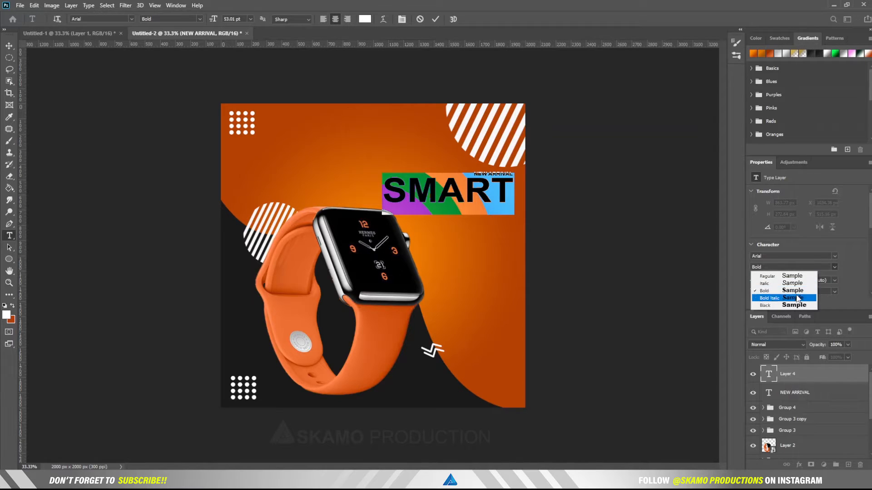
pyautogui.click(797, 298)
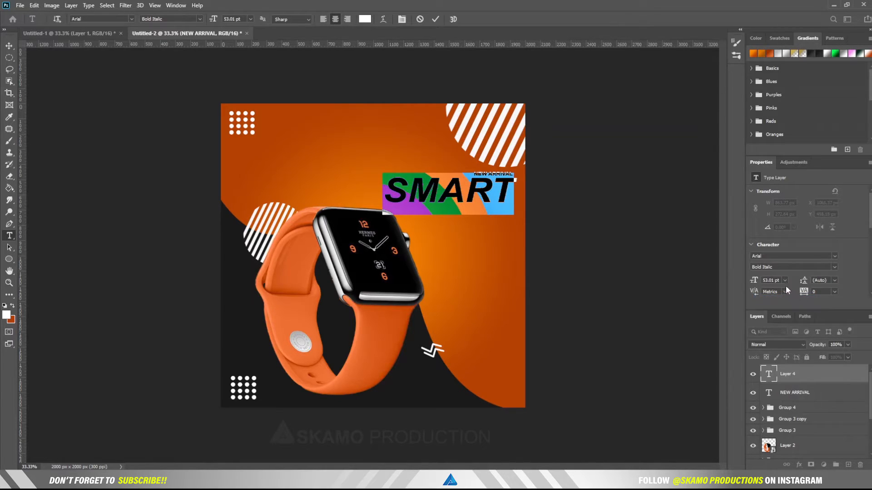
pyautogui.scroll(-2, 846, 292)
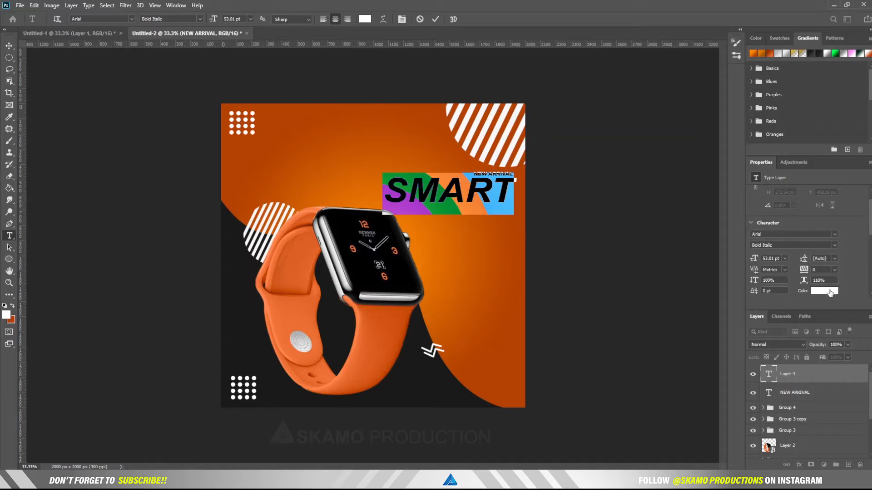
pyautogui.click(811, 293)
pyautogui.click(686, 313)
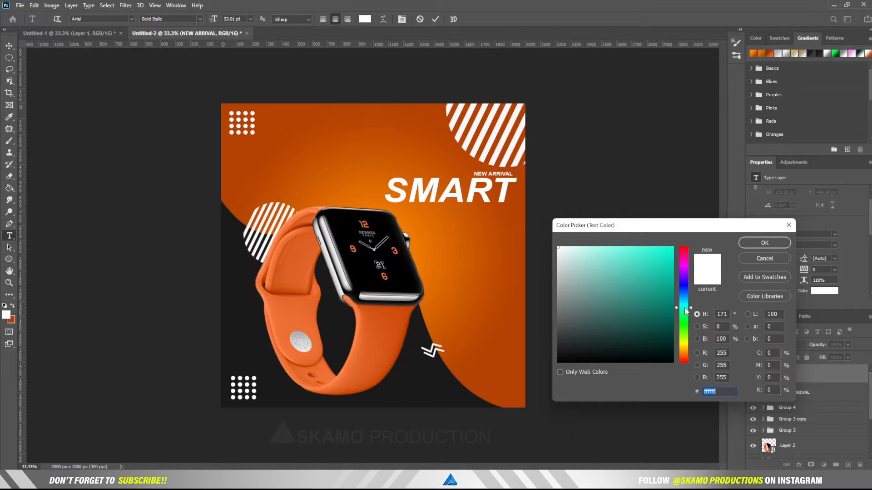
# Step: Change the SMART text colour from white to mint #74fbe3
pyautogui.click(577, 249)
pyautogui.moveTo(577, 249); pyautogui.dragTo(620, 248)
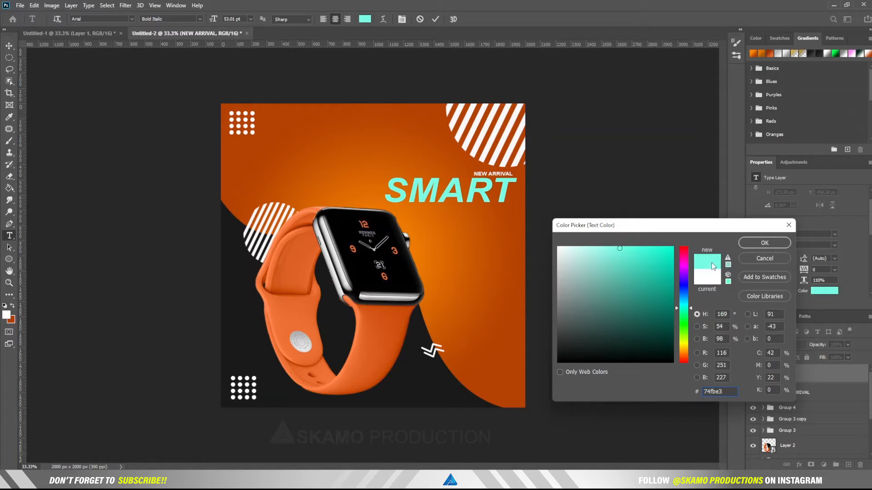
pyautogui.click(764, 243)
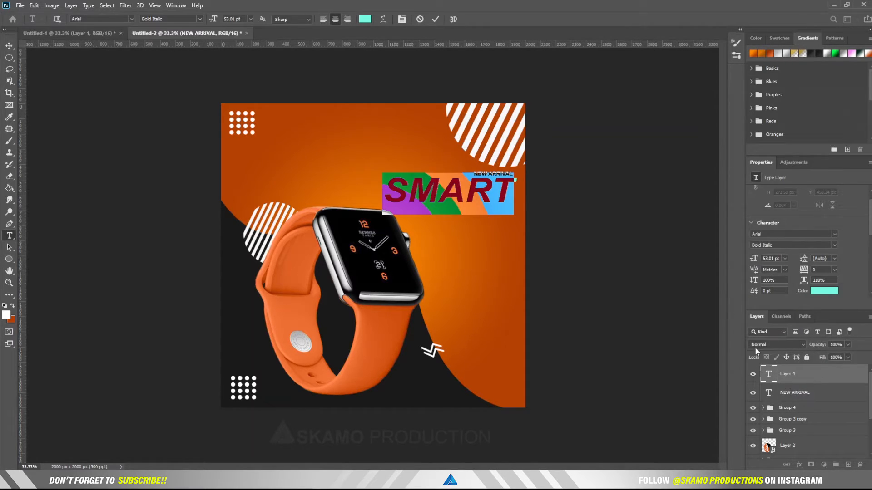
# Step: Commit SMART, nudge it slightly left under NEW ARRIVAL, and duplicate its layer
pyautogui.click(436, 19)
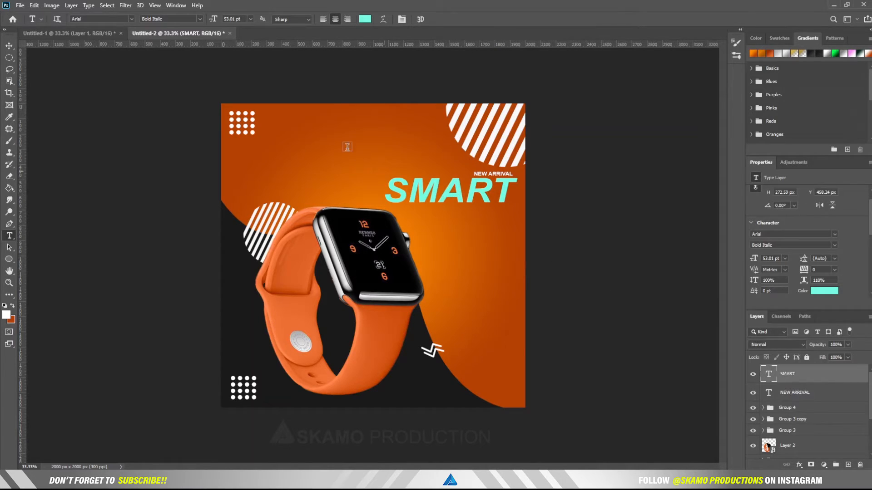
pyautogui.press('v')
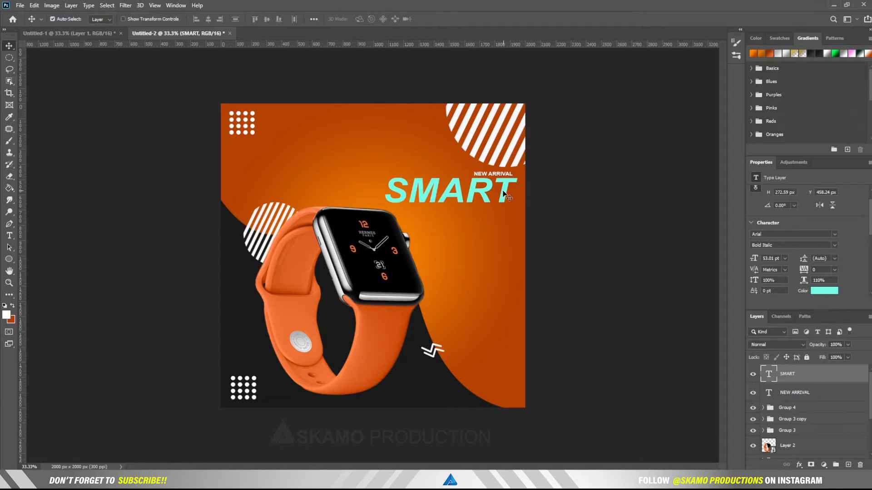
pyautogui.moveTo(503, 194); pyautogui.dragTo(499, 192)
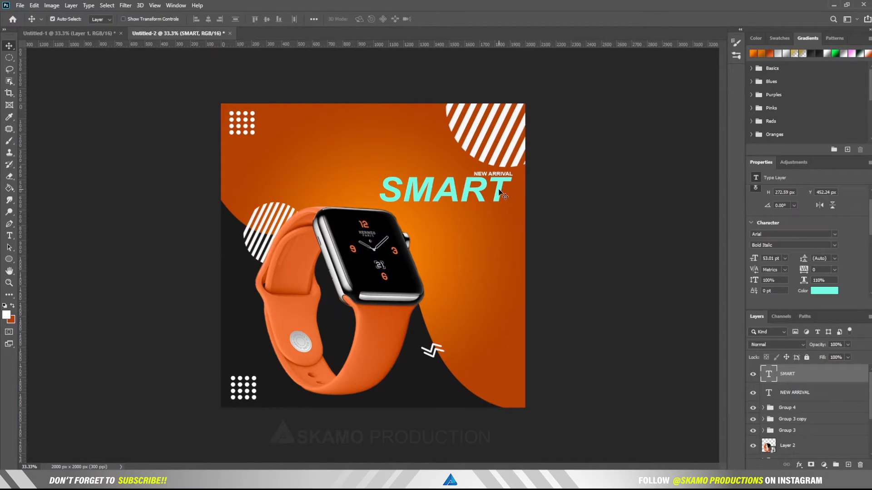
pyautogui.press('Right')
pyautogui.press('Right')
pyautogui.press('Right')
pyautogui.press('Right')
pyautogui.press('Right')
pyautogui.press('Right')
pyautogui.press('Right')
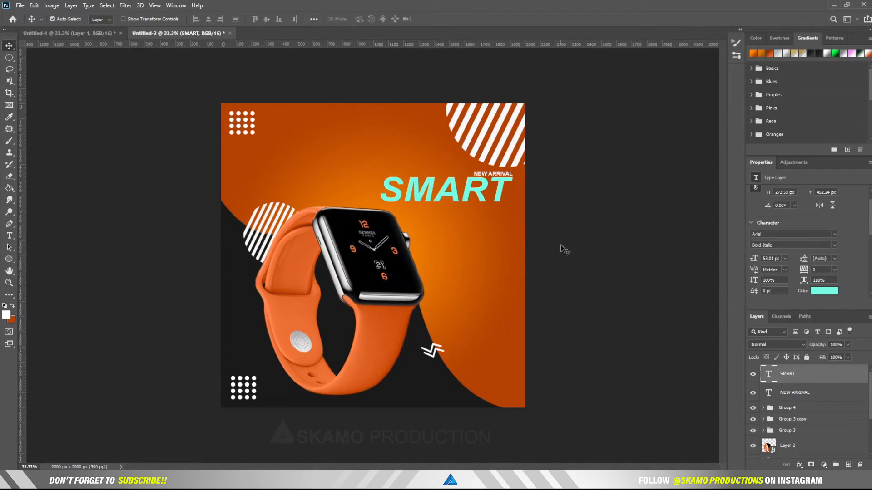
pyautogui.moveTo(803, 381); pyautogui.dragTo(849, 461)
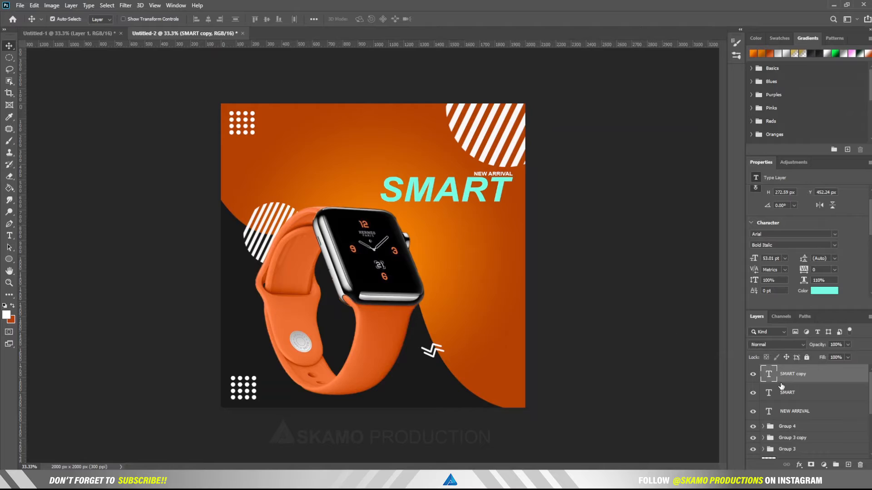
# Step: Replace the copied text with WATCH and move it beneath SMART
pyautogui.doubleClick(768, 374)
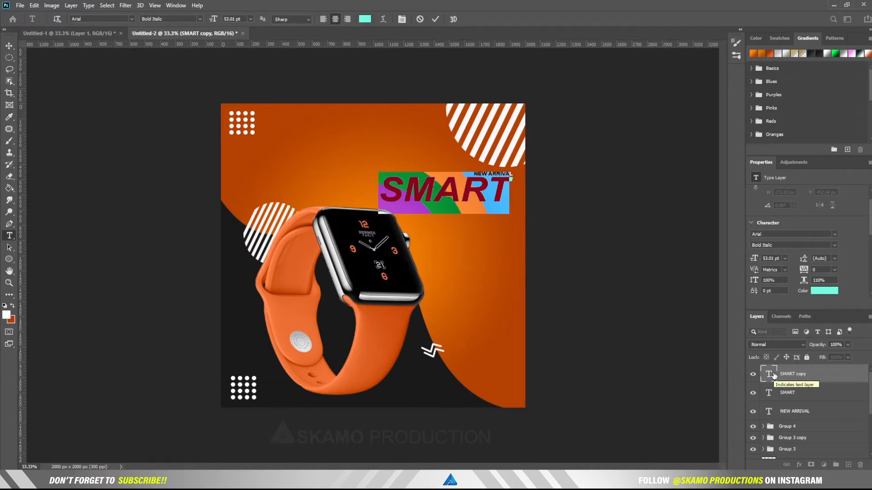
pyautogui.press('BackSpace')
pyautogui.write('WAT')
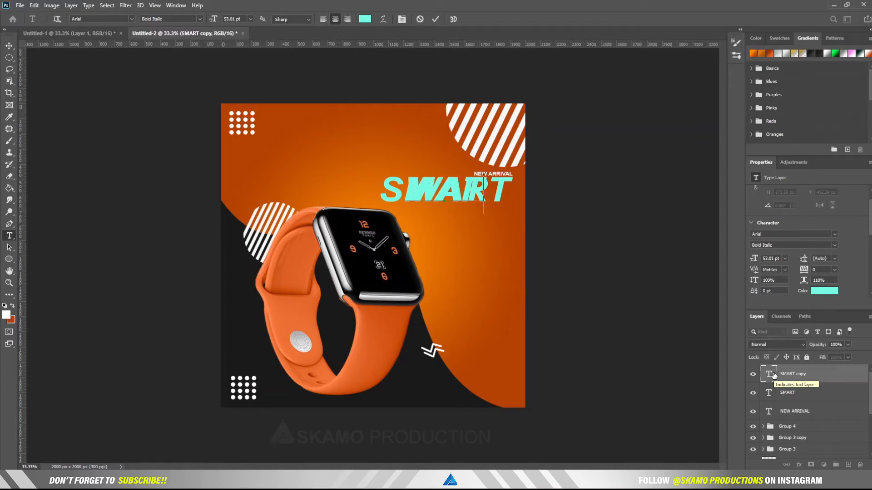
pyautogui.write('CH')
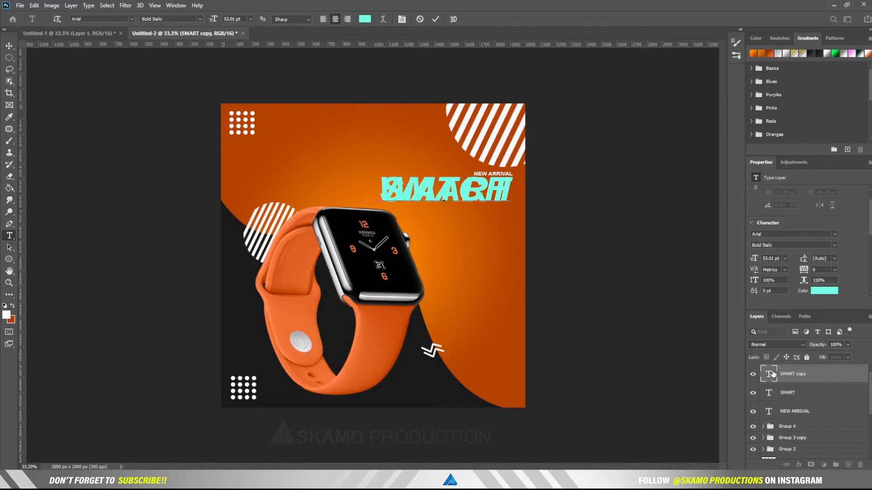
pyautogui.moveTo(471, 238); pyautogui.dragTo(482, 265)
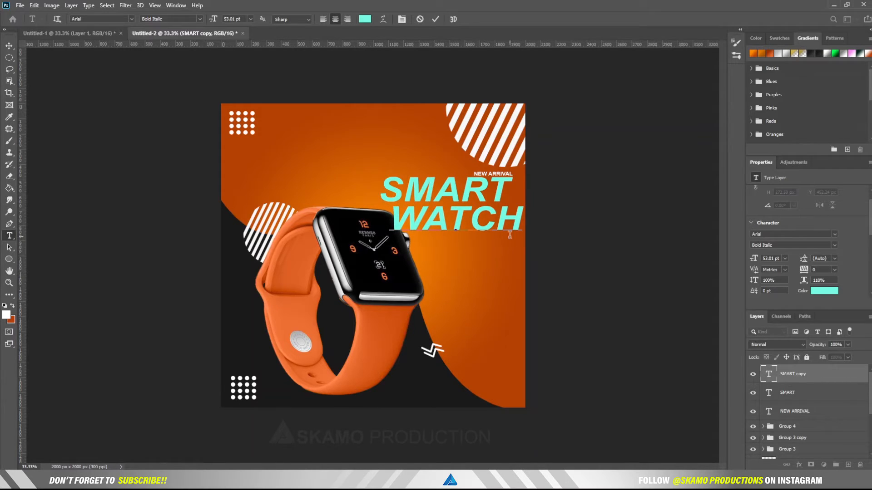
# Step: Make WATCH white (ffffff) at 47.01 pt and commit the text
pyautogui.moveTo(521, 223); pyautogui.dragTo(366, 223)
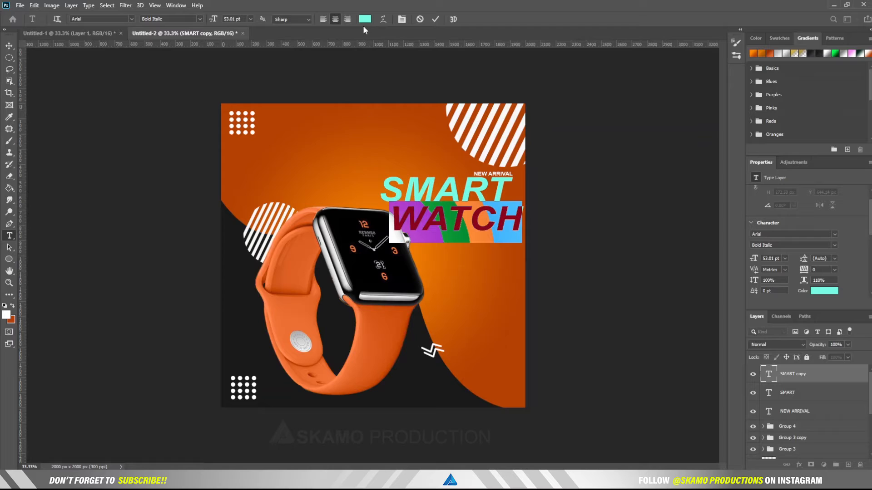
pyautogui.click(364, 19)
pyautogui.write('ffffff')
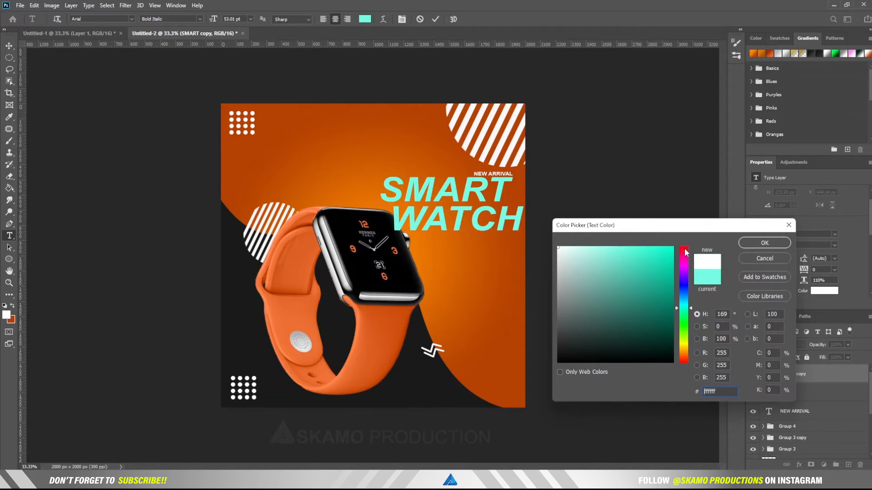
pyautogui.click(781, 247)
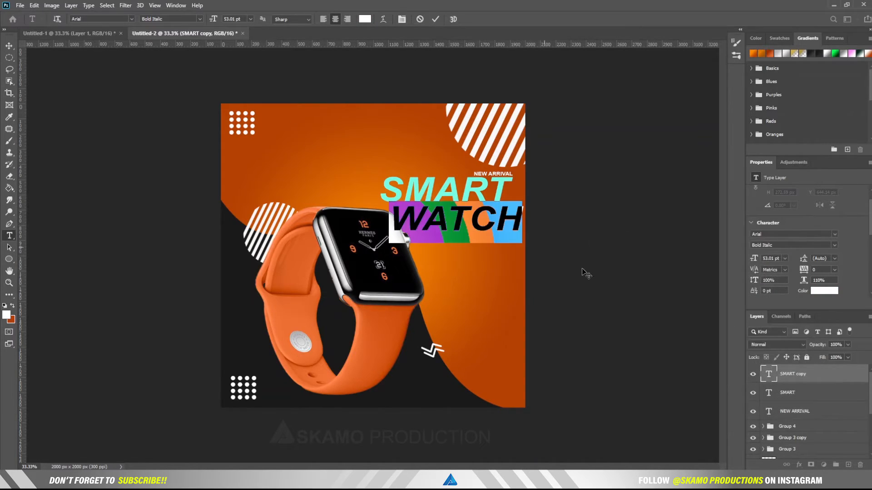
pyautogui.moveTo(754, 258); pyautogui.dragTo(751, 258)
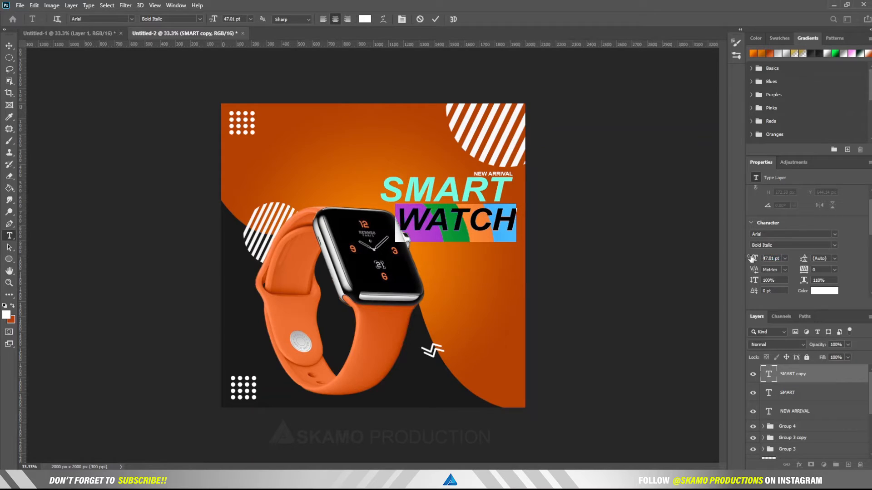
pyautogui.moveTo(507, 282); pyautogui.dragTo(510, 277)
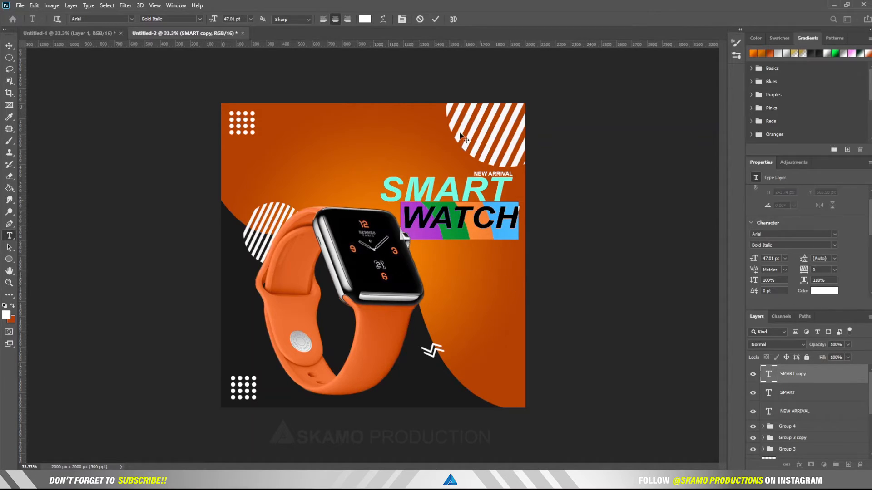
pyautogui.click(434, 19)
pyautogui.press('v')
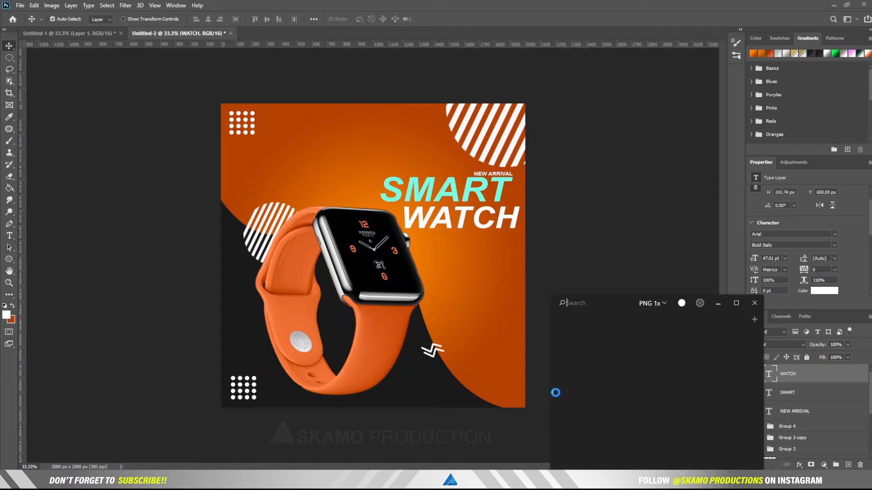
# Step: Set the Pichon icon export size to Custom 100 px
pyautogui.click(661, 304)
pyautogui.click(699, 364)
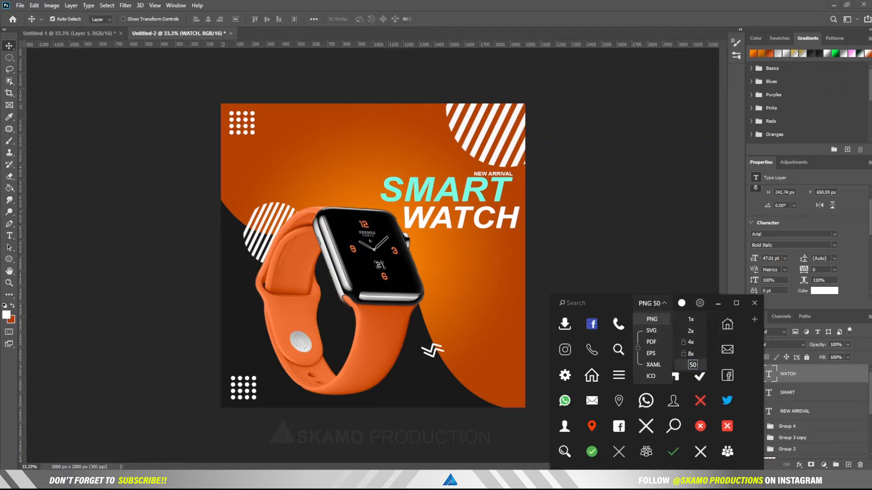
pyautogui.write('100')
pyautogui.press('Return')
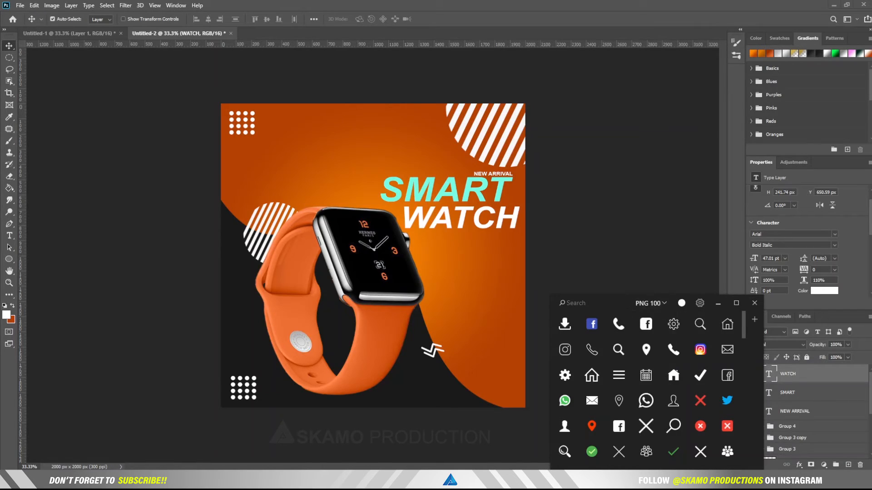
# Step: Search Pichon for "phone" and drag a smartphone icon into the Photoshop ad
pyautogui.click(595, 303)
pyautogui.write('phone')
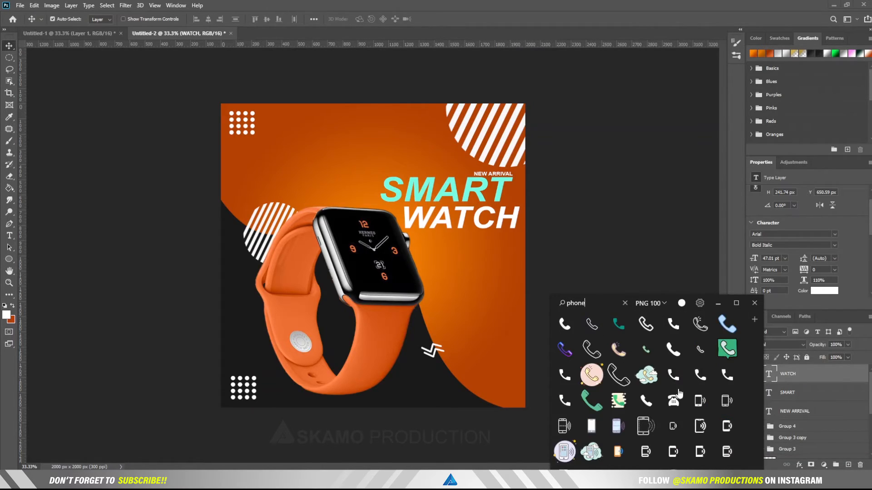
pyautogui.scroll(-5, 680, 393)
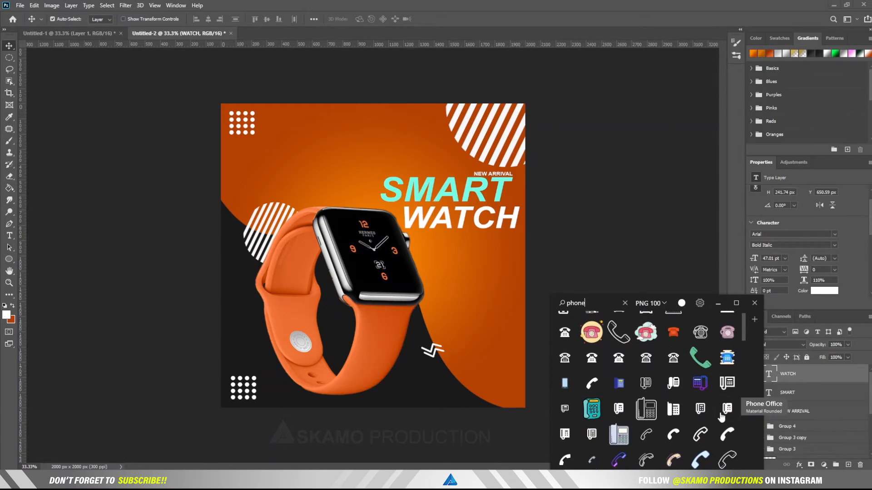
pyautogui.scroll(-8, 722, 417)
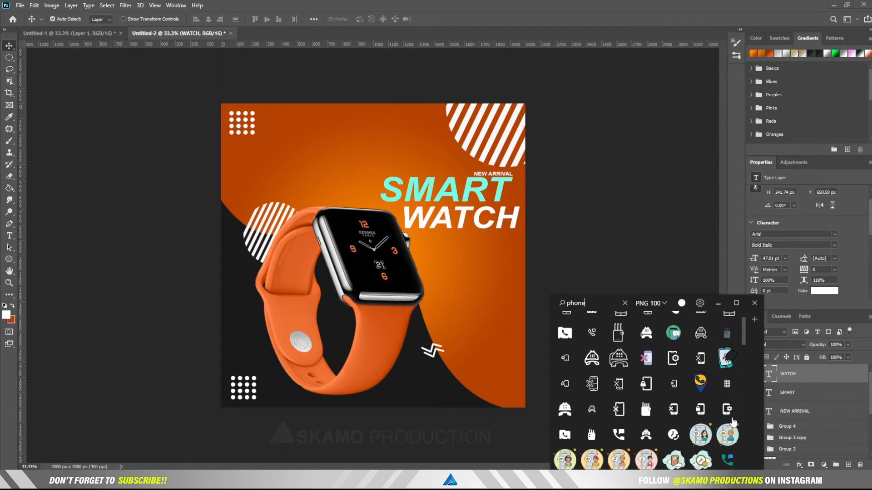
pyautogui.scroll(-6, 732, 414)
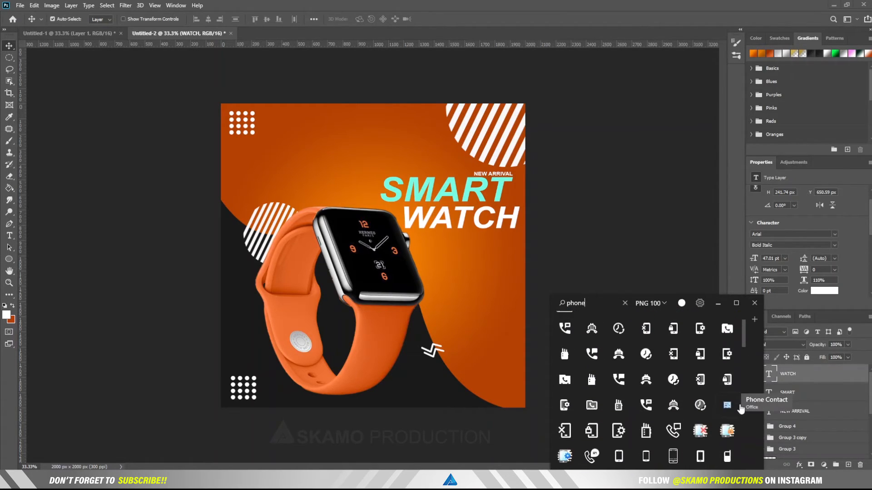
pyautogui.moveTo(637, 454); pyautogui.dragTo(469, 363)
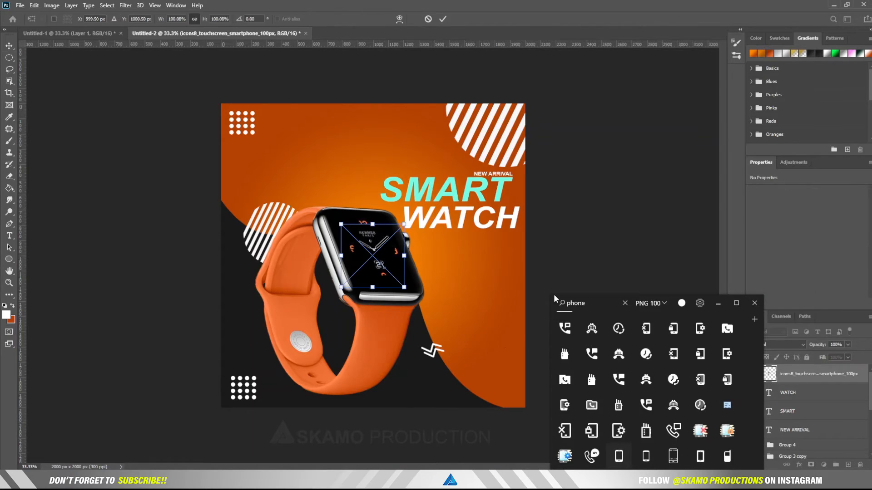
pyautogui.click(754, 302)
# Step: Move the phone icon off the watch face and scale it to 46%
pyautogui.moveTo(373, 262); pyautogui.dragTo(464, 316)
pyautogui.moveTo(495, 275); pyautogui.dragTo(469, 361)
pyautogui.click(441, 20)
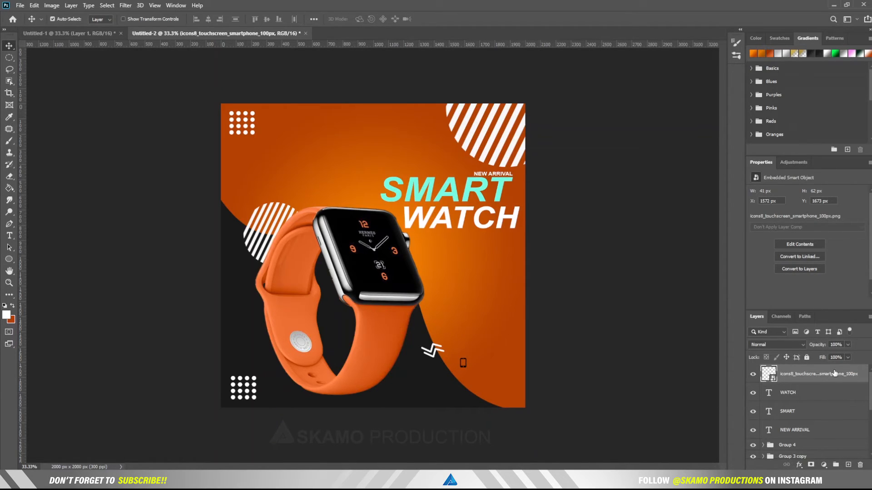
# Step: Apply a white Color Overlay layer style to the phone icon
pyautogui.doubleClick(848, 376)
pyautogui.click(838, 384)
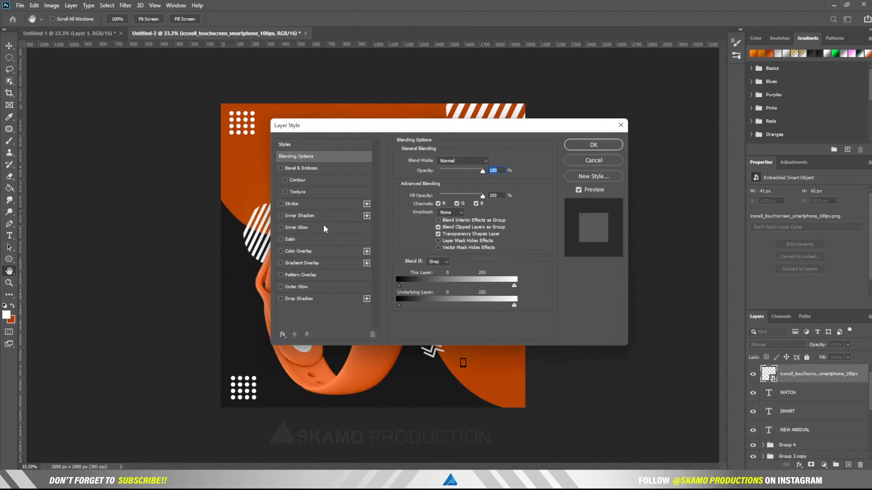
pyautogui.click(297, 251)
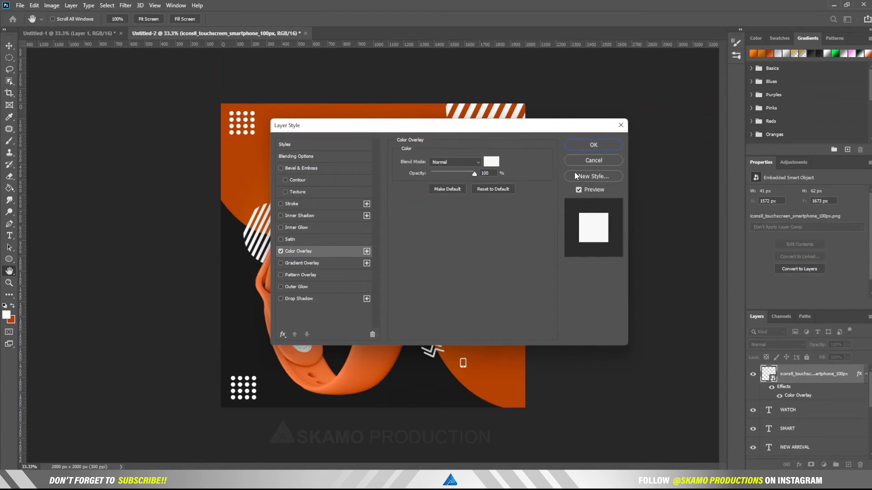
pyautogui.click(585, 144)
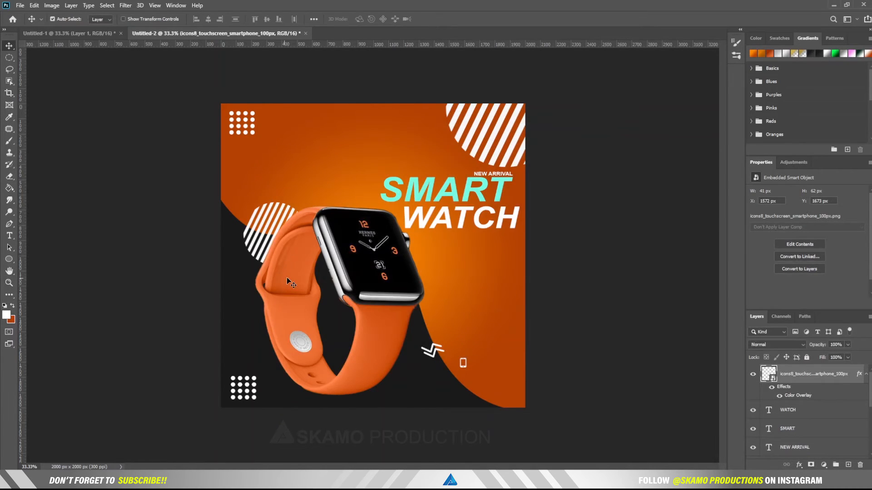
pyautogui.click(9, 235)
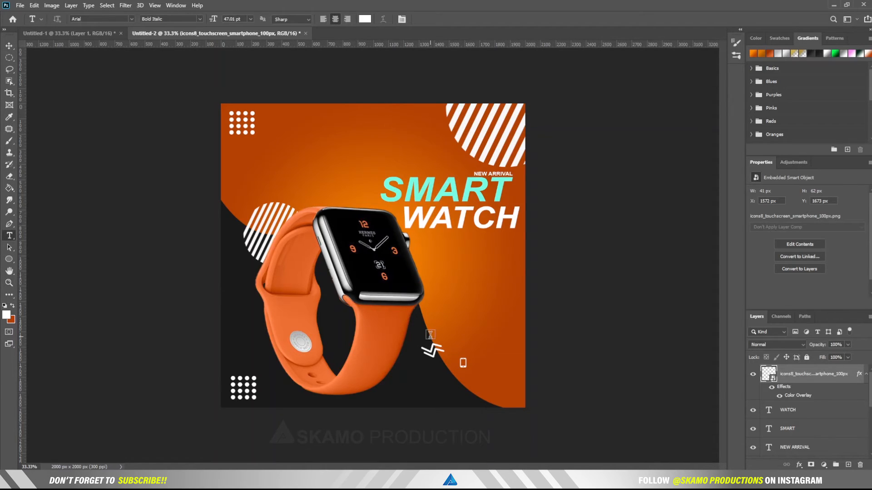
# Step: Type the contact phone number as a new text line, spaced into digit groups
pyautogui.click(476, 364)
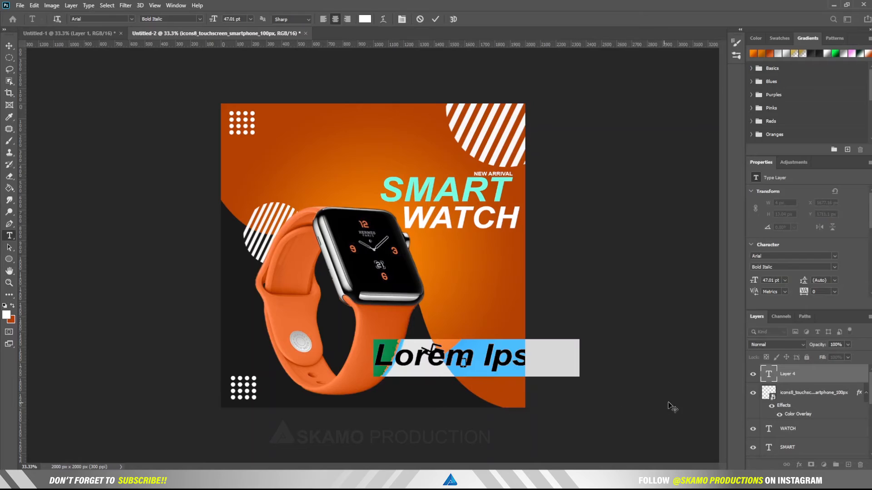
pyautogui.moveTo(753, 282); pyautogui.dragTo(733, 288)
pyautogui.moveTo(501, 391); pyautogui.dragTo(503, 364)
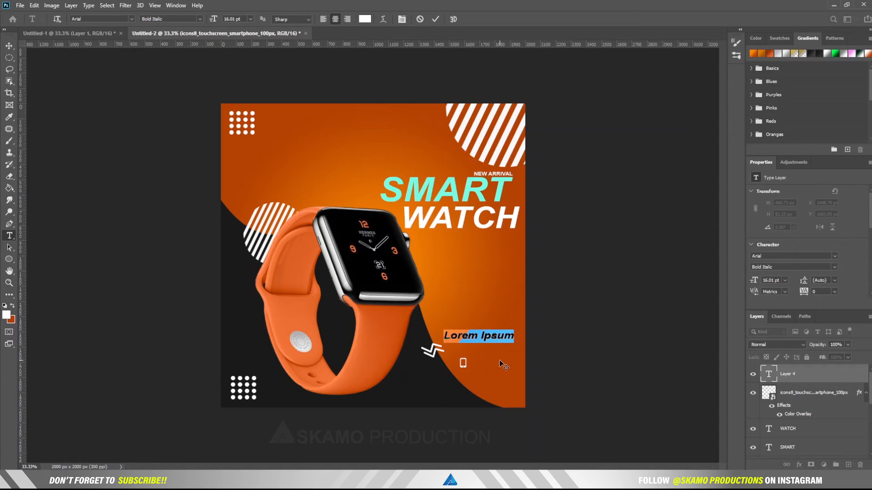
pyautogui.press('BackSpace')
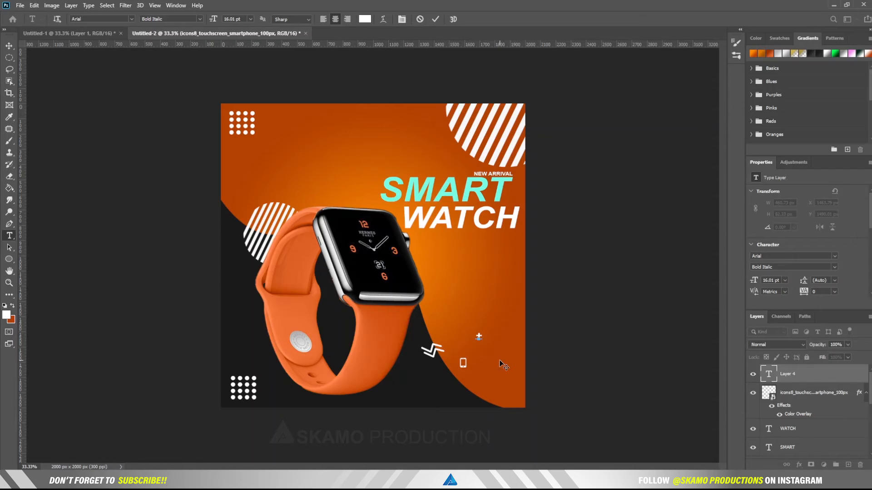
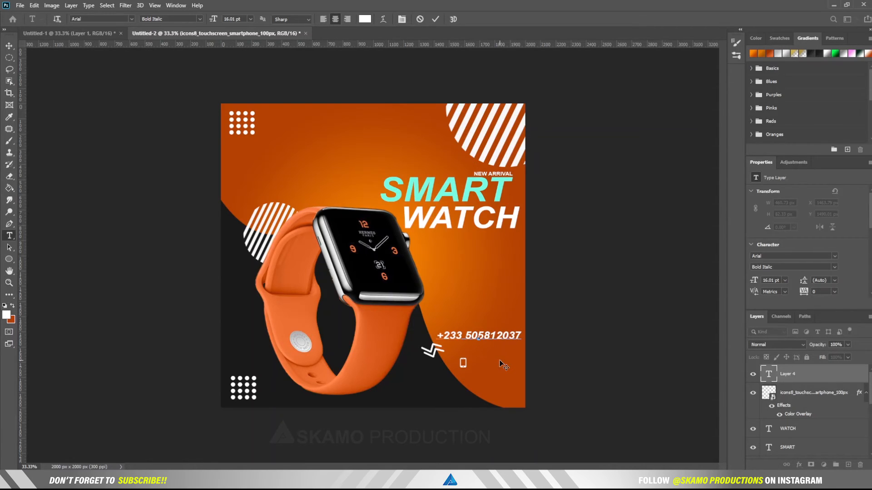
pyautogui.click(485, 335)
pyautogui.click(504, 335)
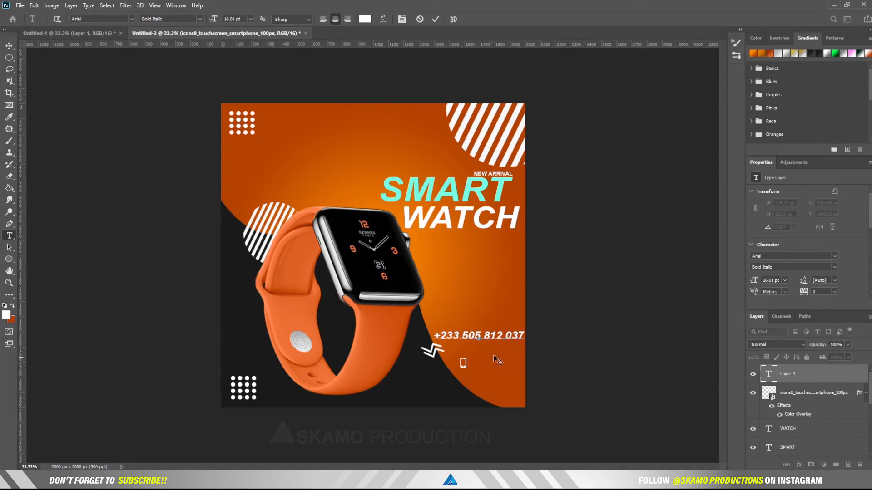
pyautogui.moveTo(523, 335); pyautogui.dragTo(431, 336)
pyautogui.hotkey('ctrl', 'c')
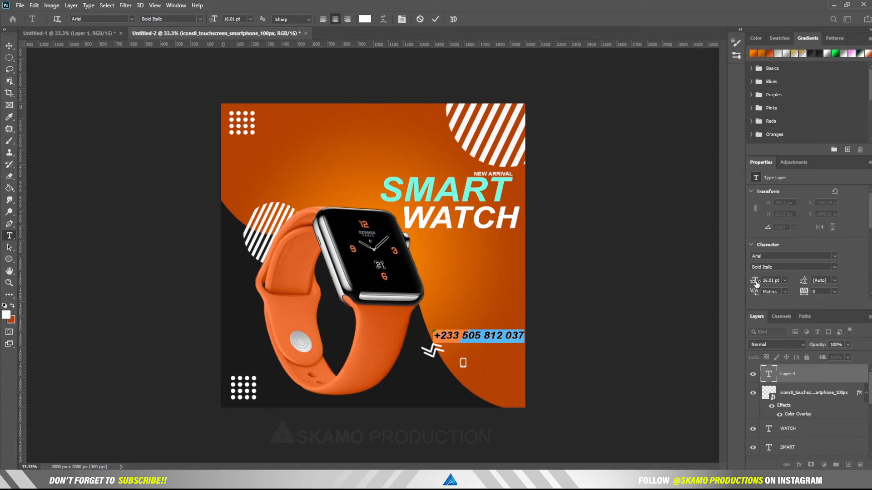
pyautogui.moveTo(756, 284); pyautogui.dragTo(754, 284)
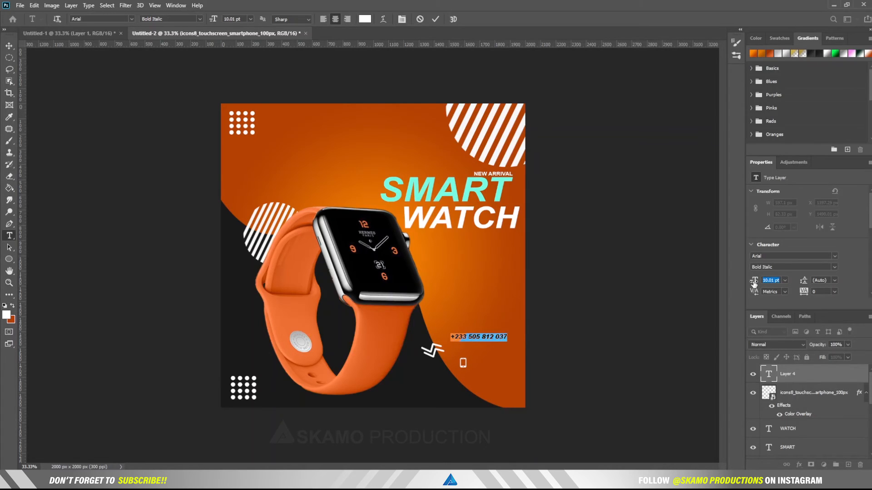
# Step: Paste the phone number beside the phone icon at 8.01 pt and commit it
pyautogui.click(497, 363)
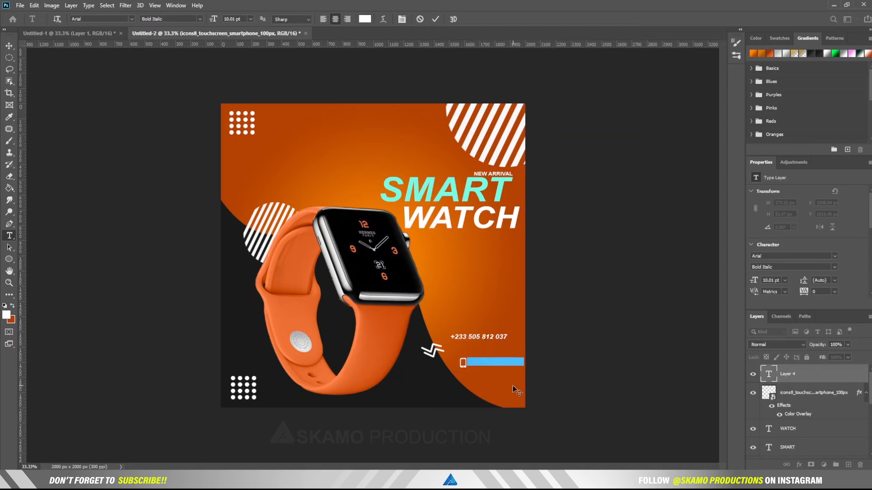
pyautogui.hotkey('ctrl', 'v')
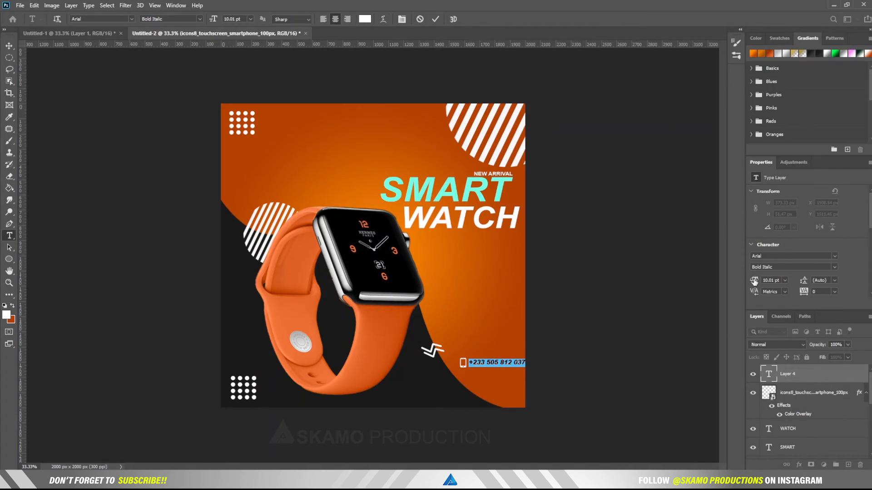
pyautogui.moveTo(753, 282); pyautogui.dragTo(752, 281)
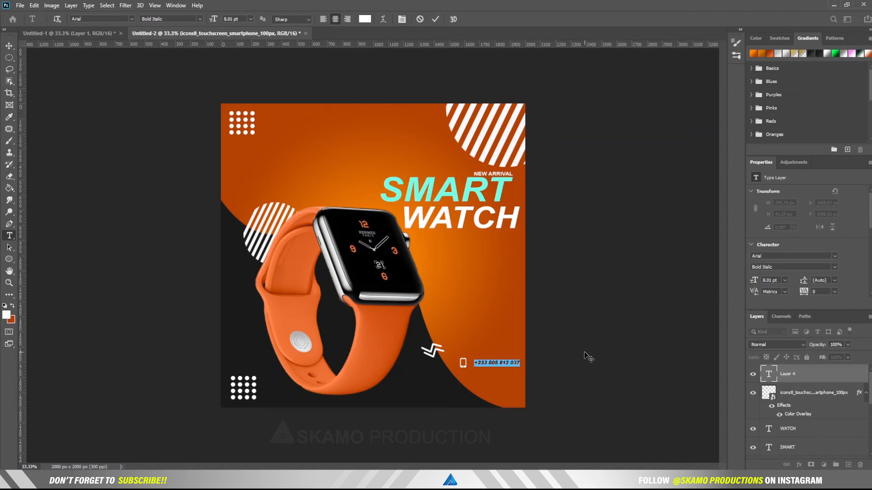
pyautogui.moveTo(525, 381); pyautogui.dragTo(521, 380)
pyautogui.click(435, 20)
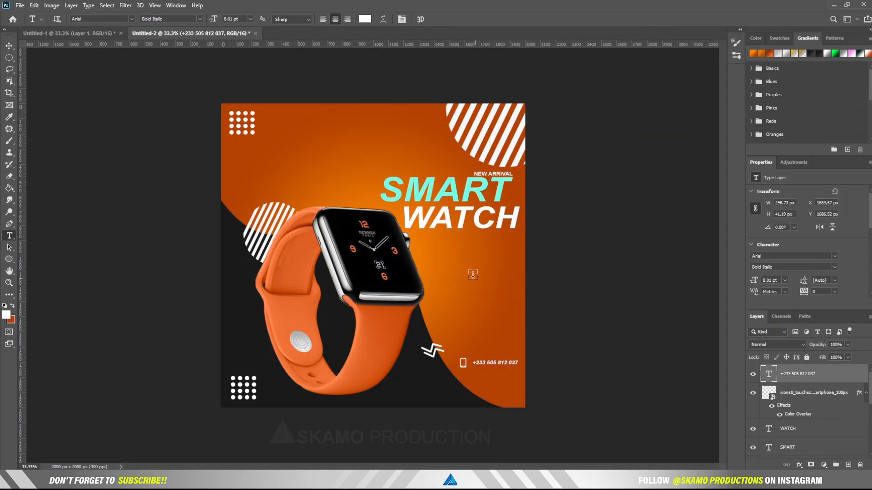
pyautogui.moveTo(422, 242); pyautogui.dragTo(519, 262)
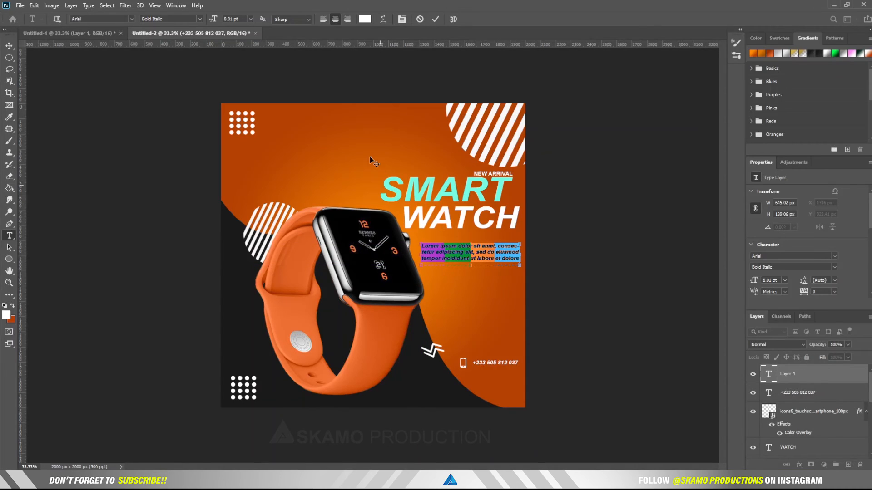
# Step: Commit the Lorem ipsum paragraph, shift it up-left under WATCH, and align the phone number
pyautogui.click(437, 20)
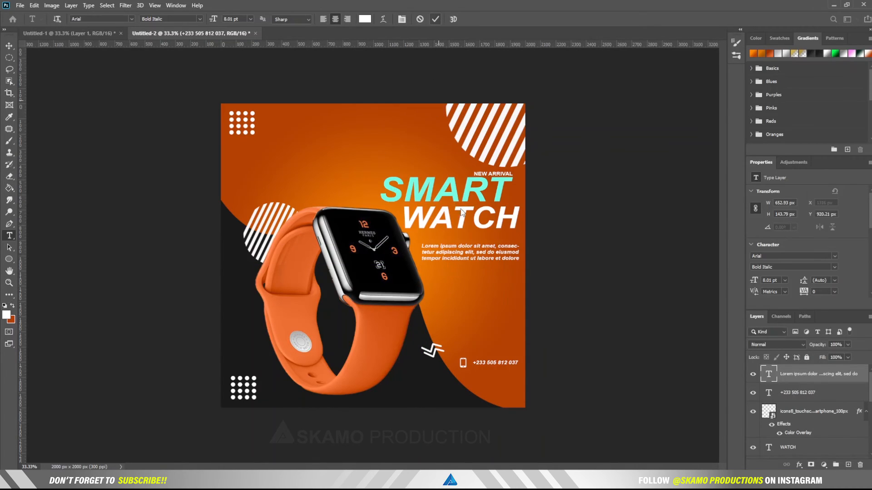
pyautogui.click(9, 46)
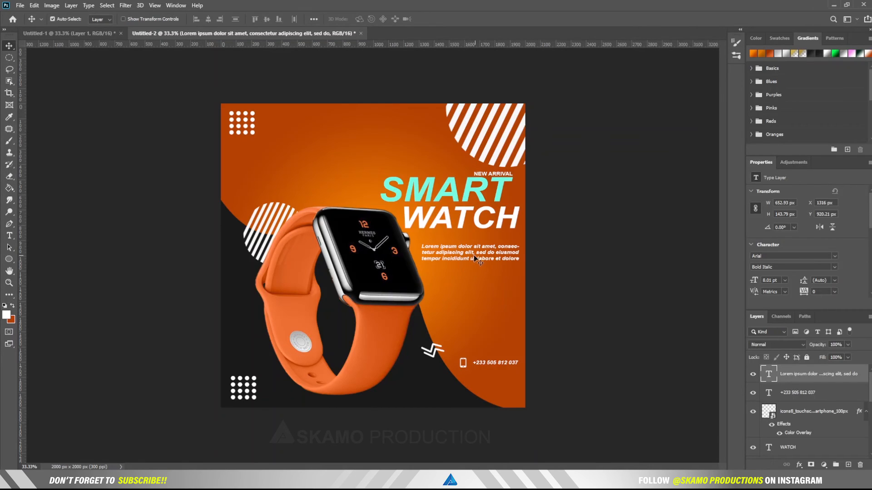
pyautogui.moveTo(473, 255); pyautogui.dragTo(467, 249)
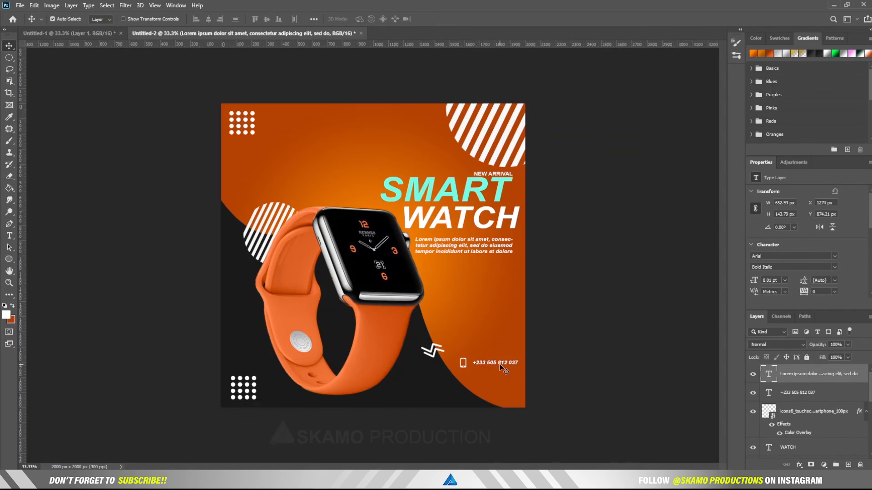
pyautogui.moveTo(499, 365); pyautogui.dragTo(497, 365)
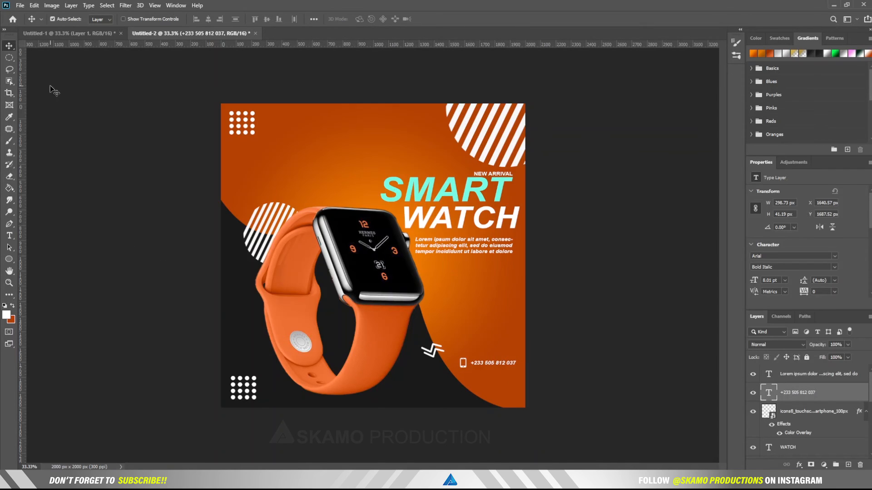
# Step: Save the poster on the computer as a Photoshop file named AD, accepting the format options
pyautogui.click(20, 5)
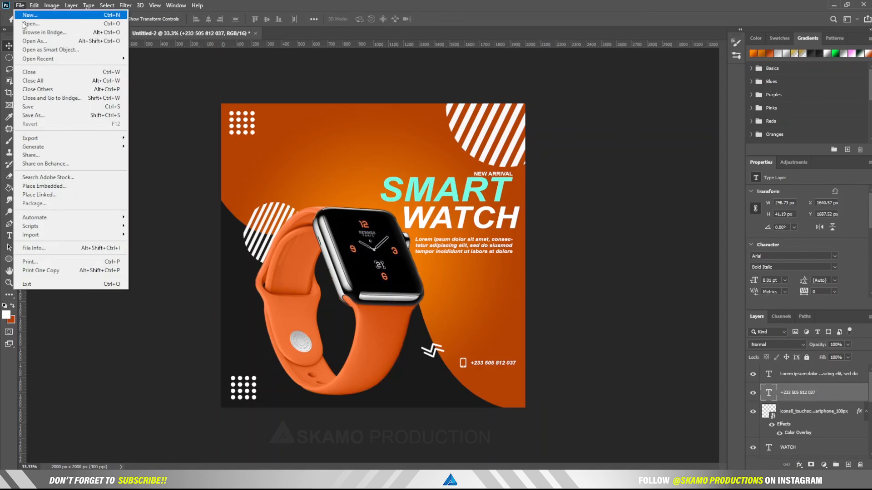
pyautogui.click(44, 106)
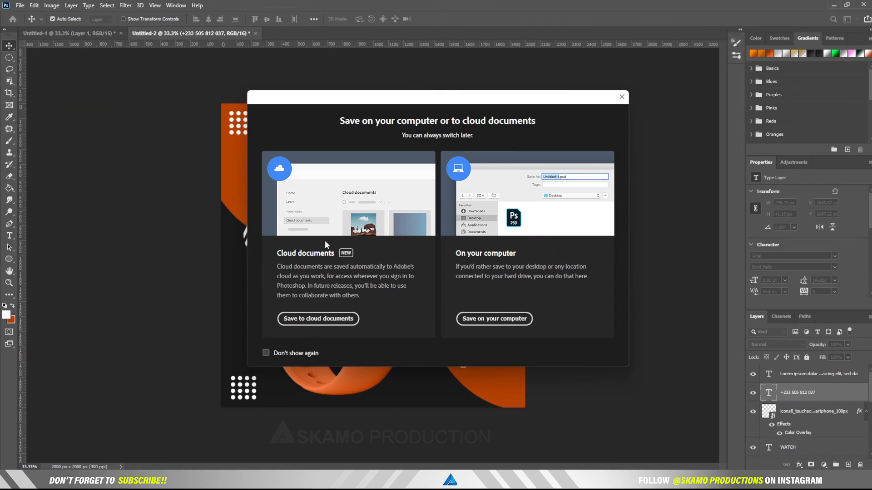
pyautogui.click(497, 319)
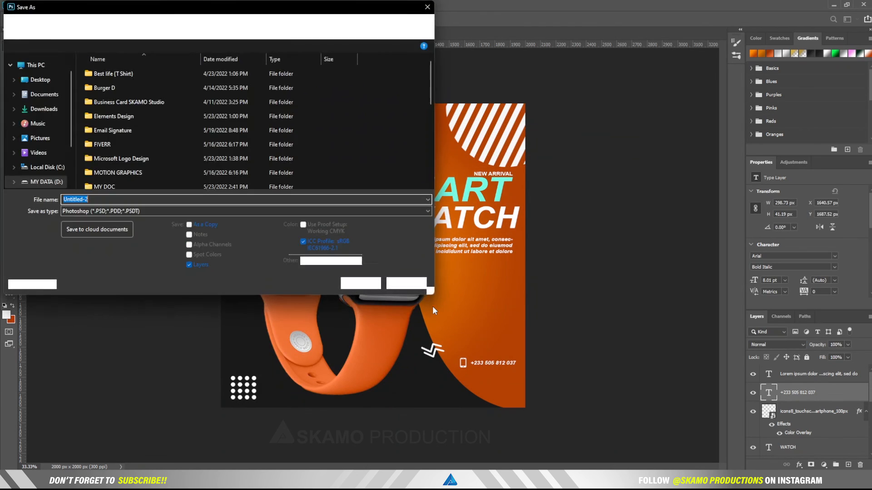
pyautogui.write('AD')
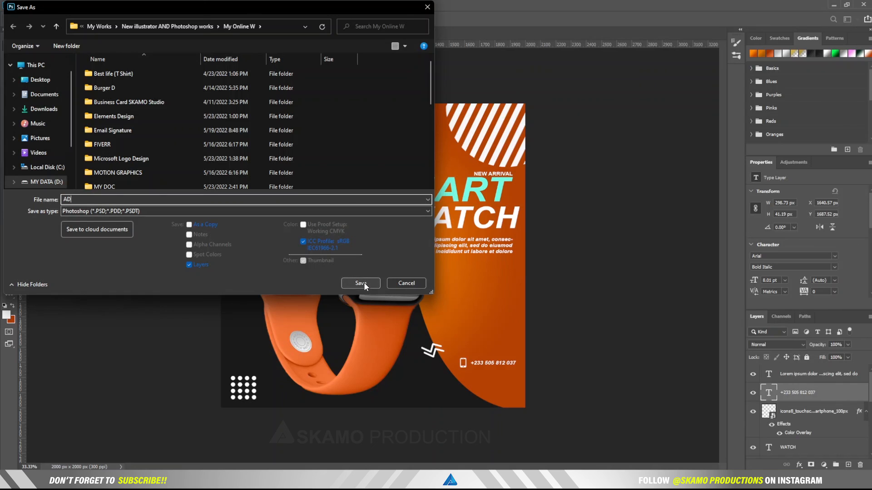
pyautogui.click(362, 283)
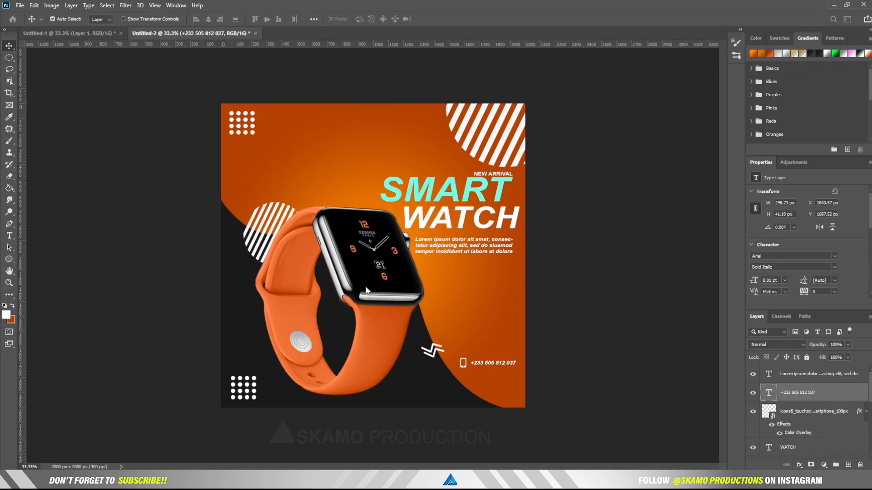
pyautogui.click(405, 159)
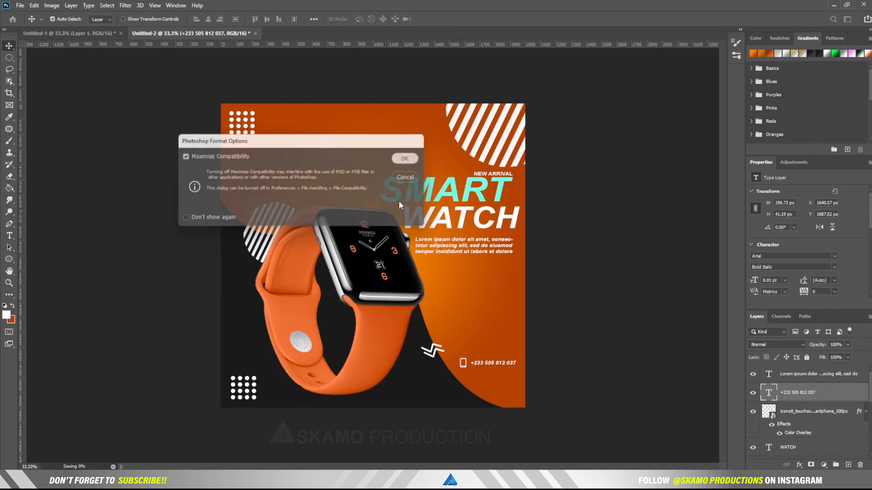